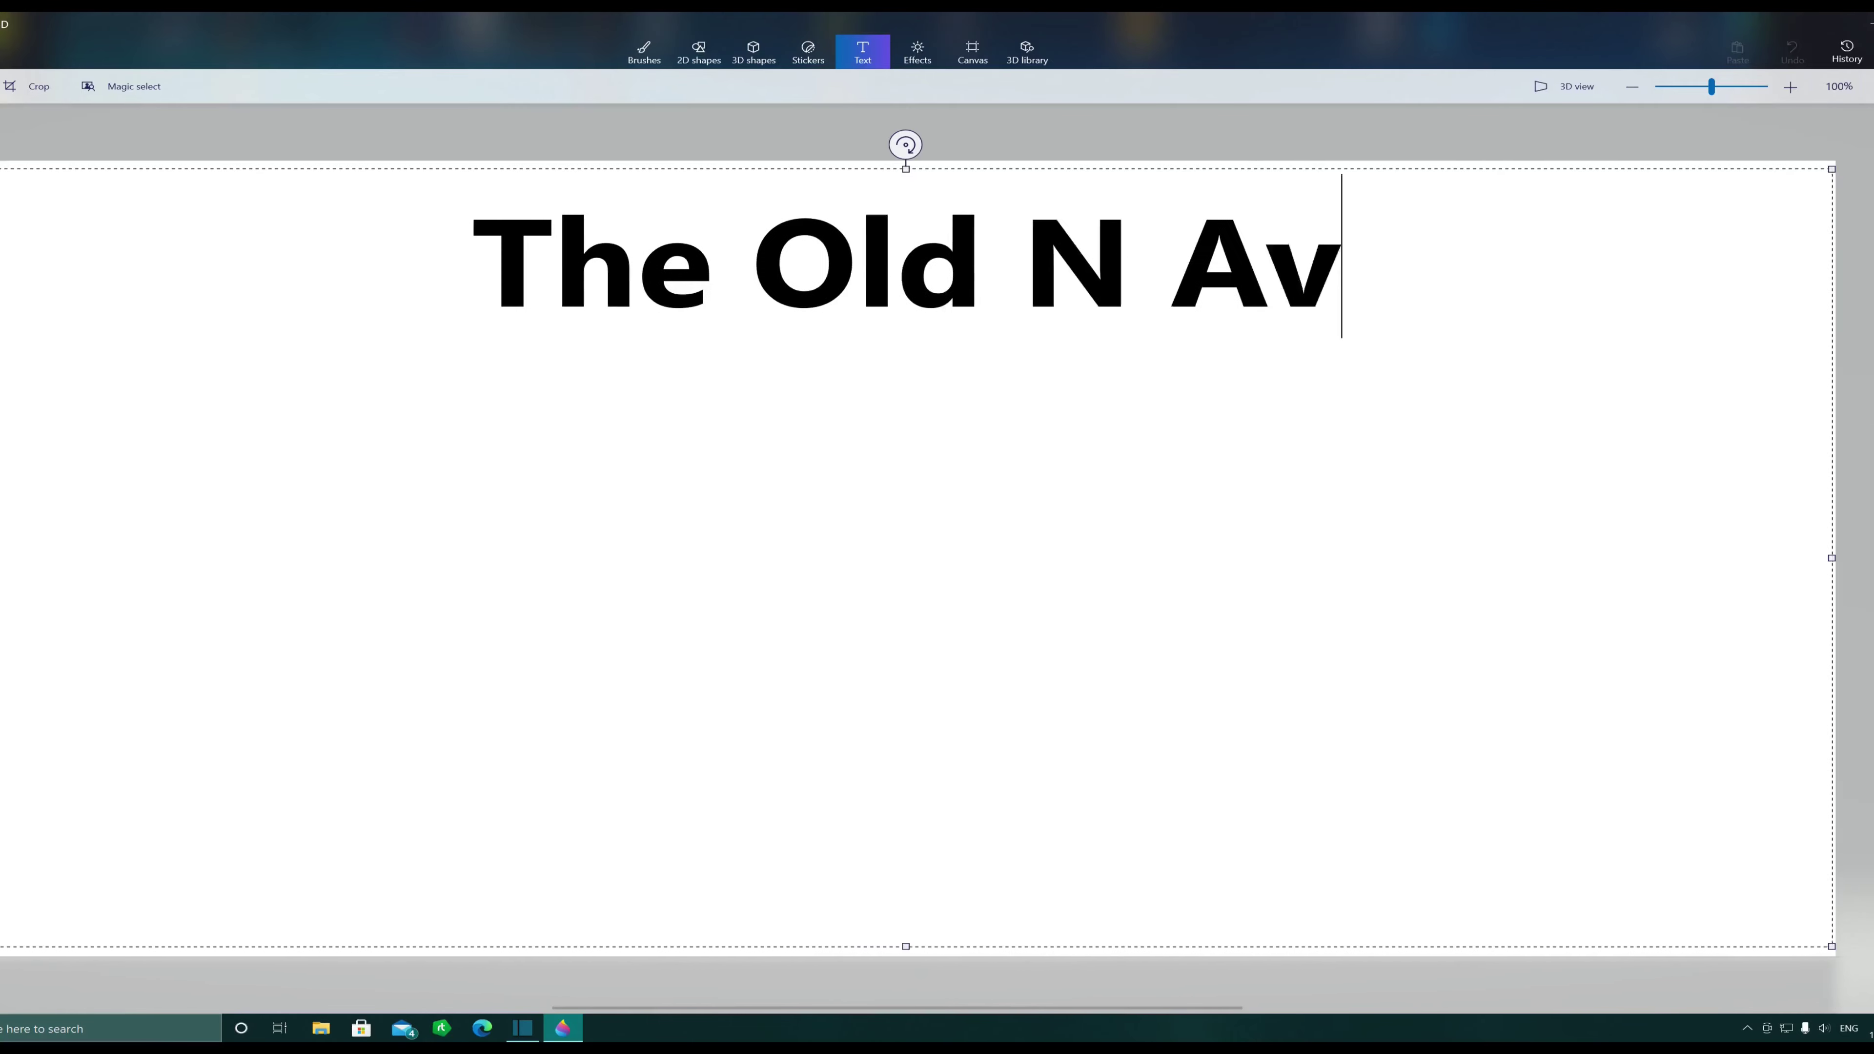
- Type the title 'The Old N Average GAMER' with a second line 'Gimme a ---->' in Paint 3D
type("erage GAMER")
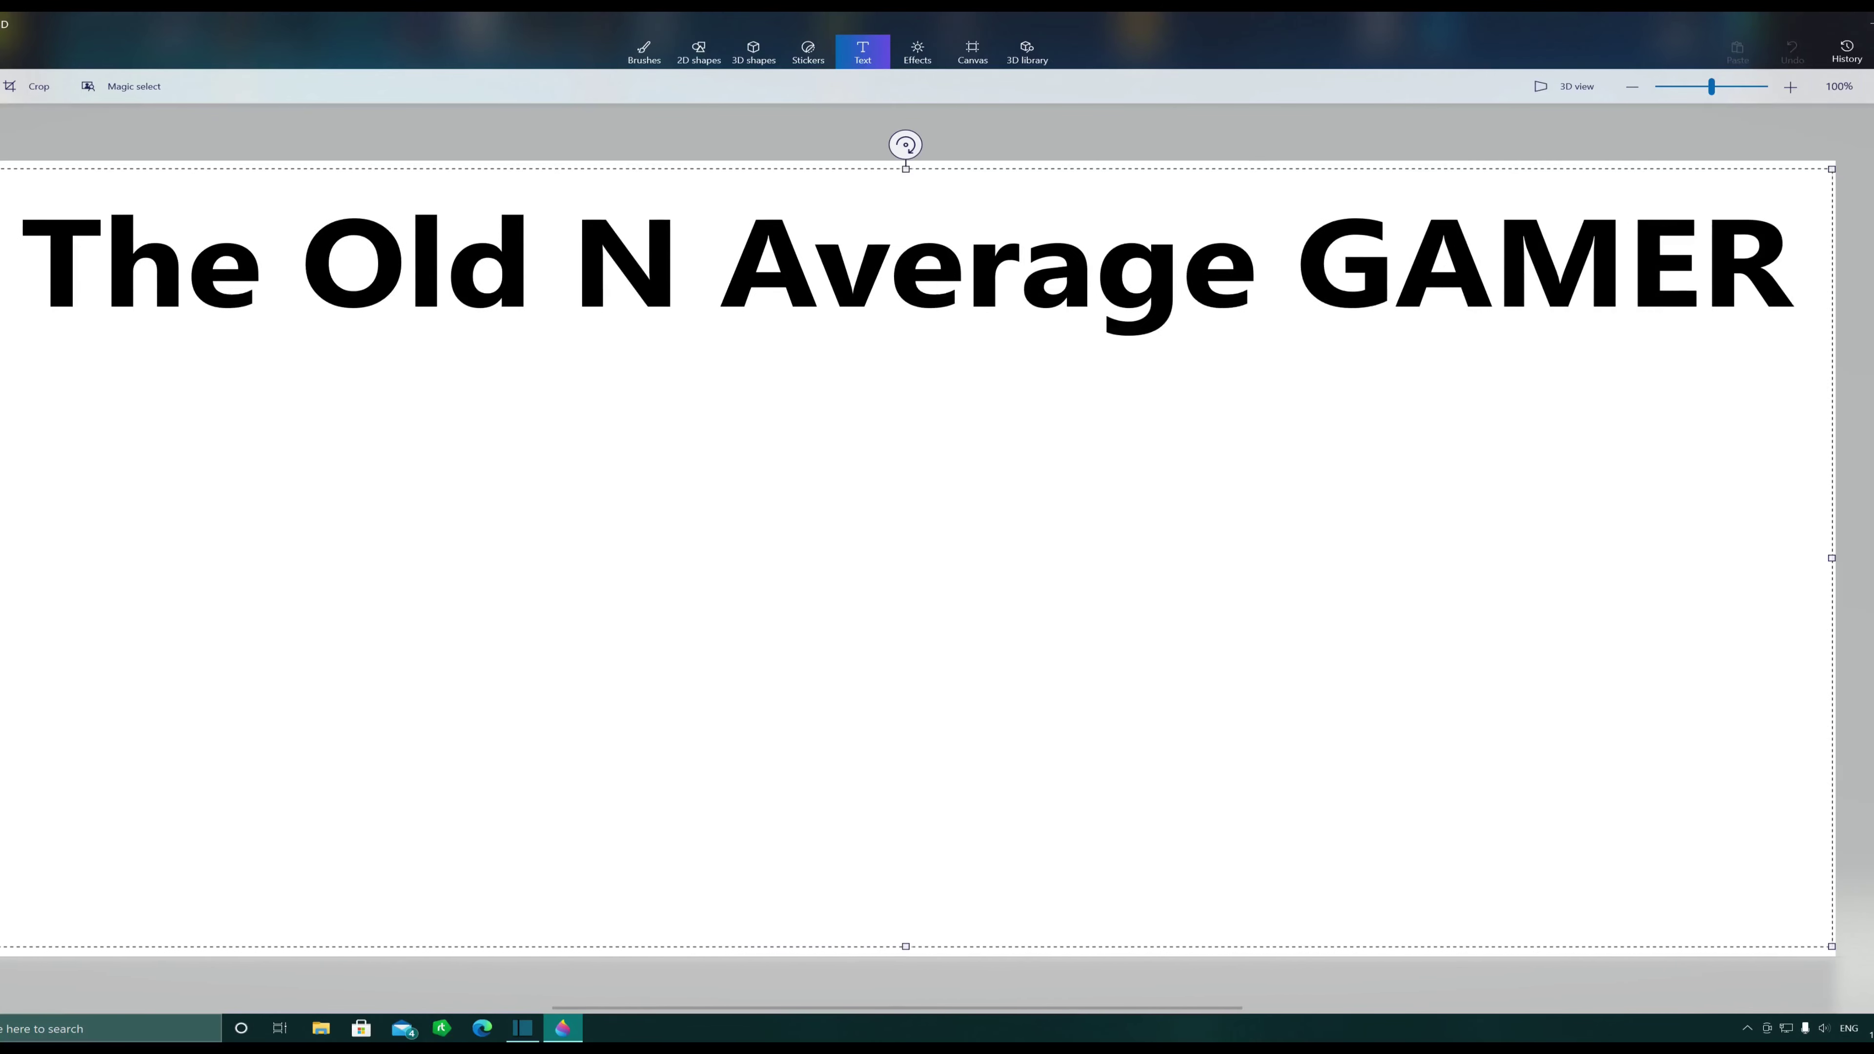
type(".................")
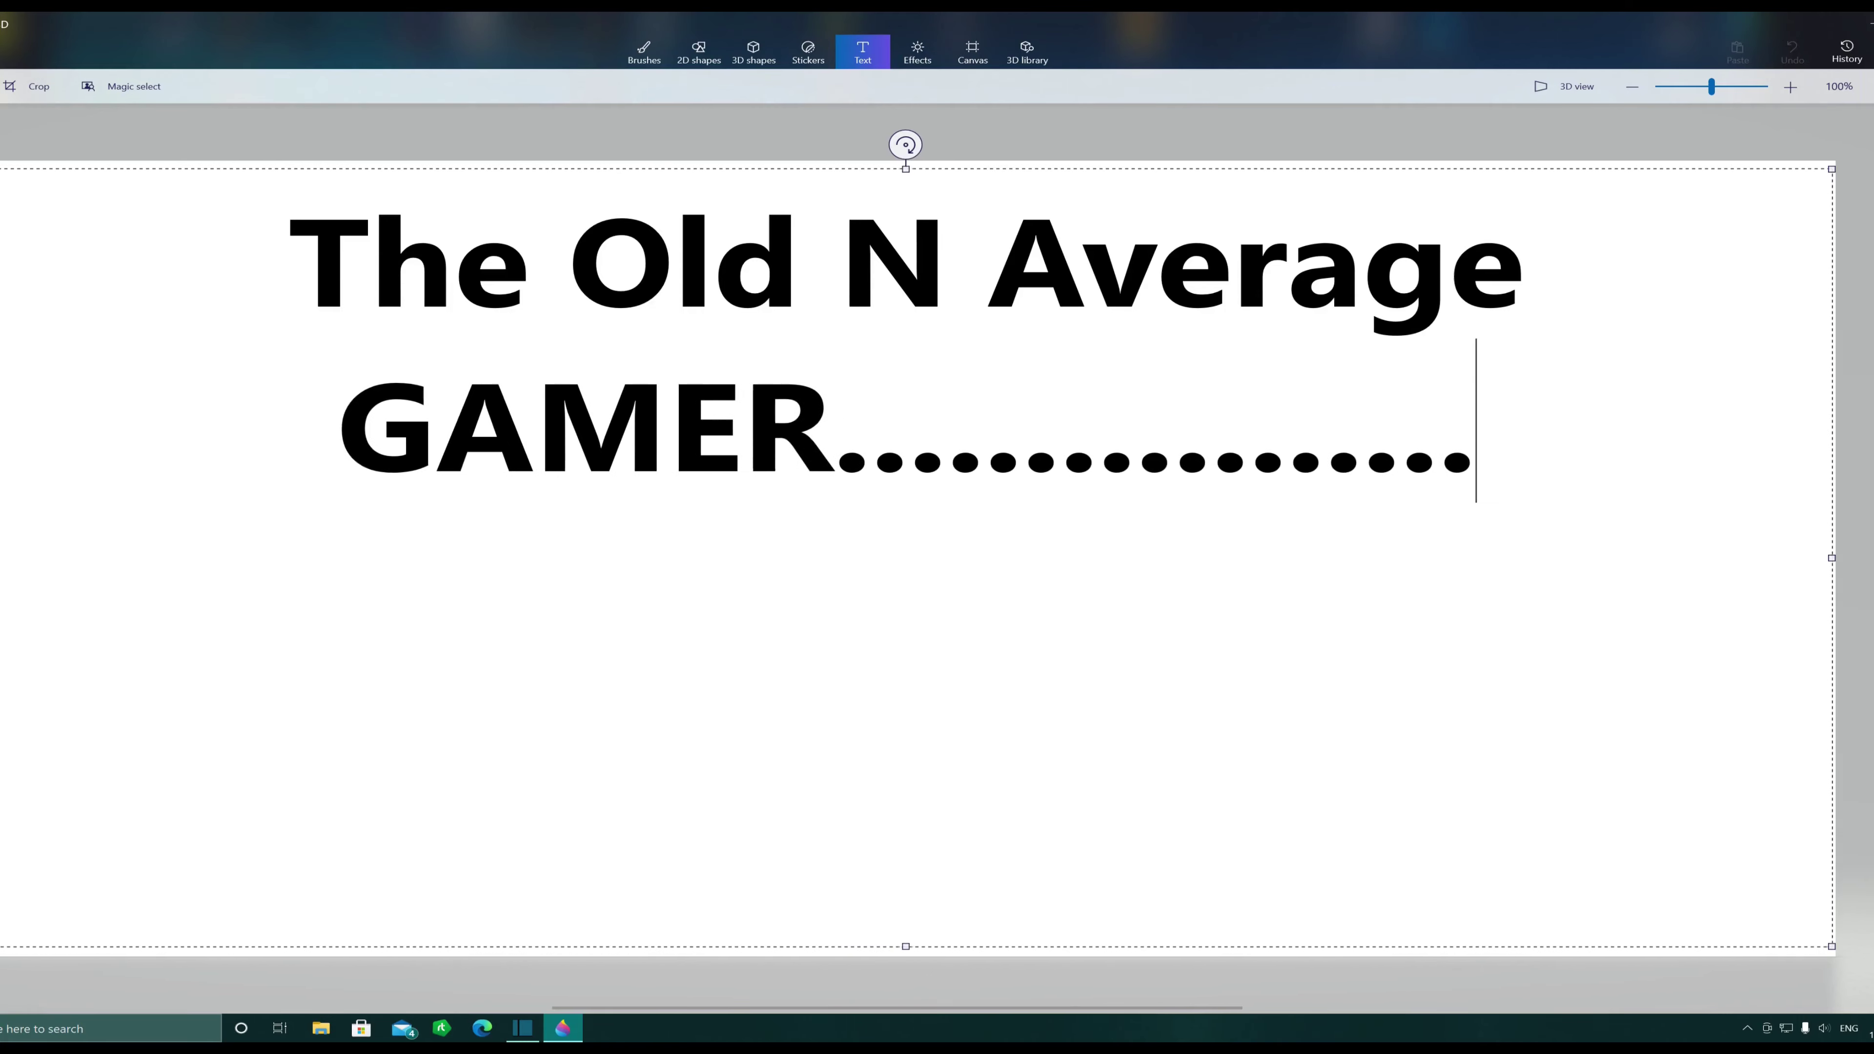
type("..")
left_click(244, 657)
type("Gimme a ---- >")
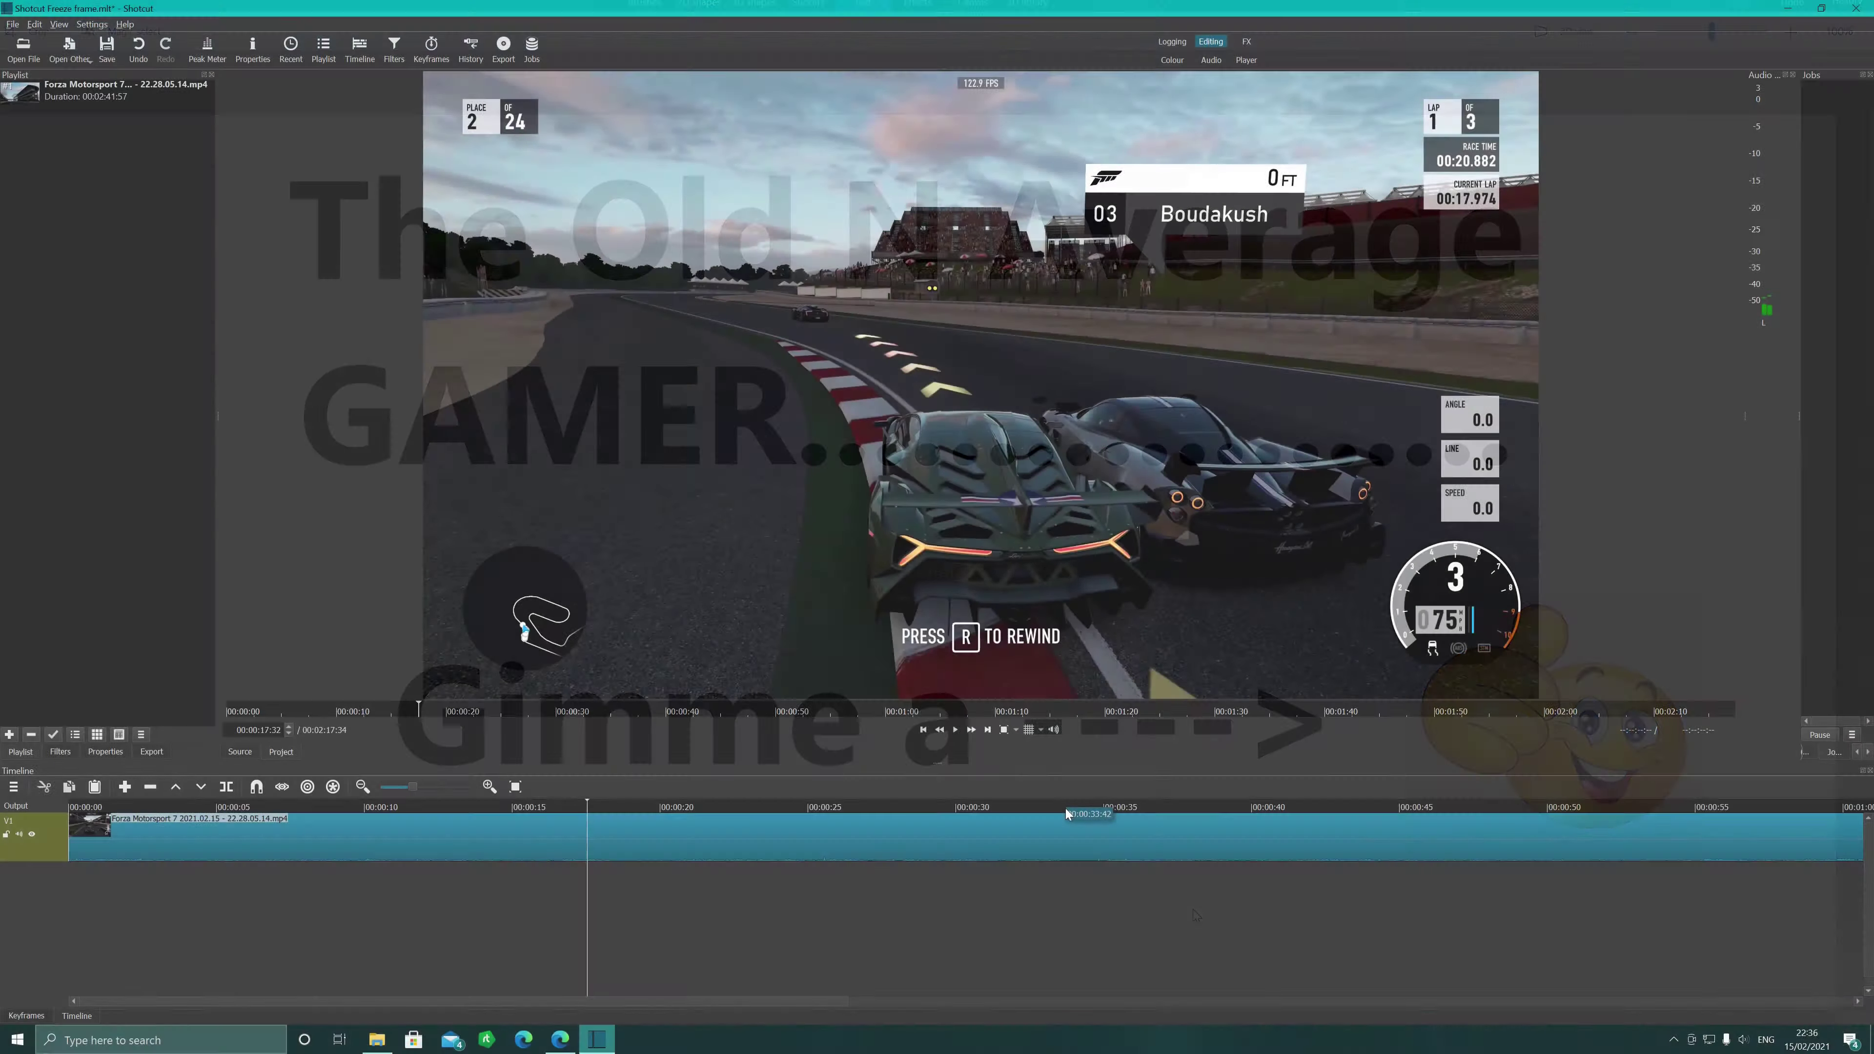
- Play the Forza clip from 00:00:15:44 and pause it
left_click(532, 807)
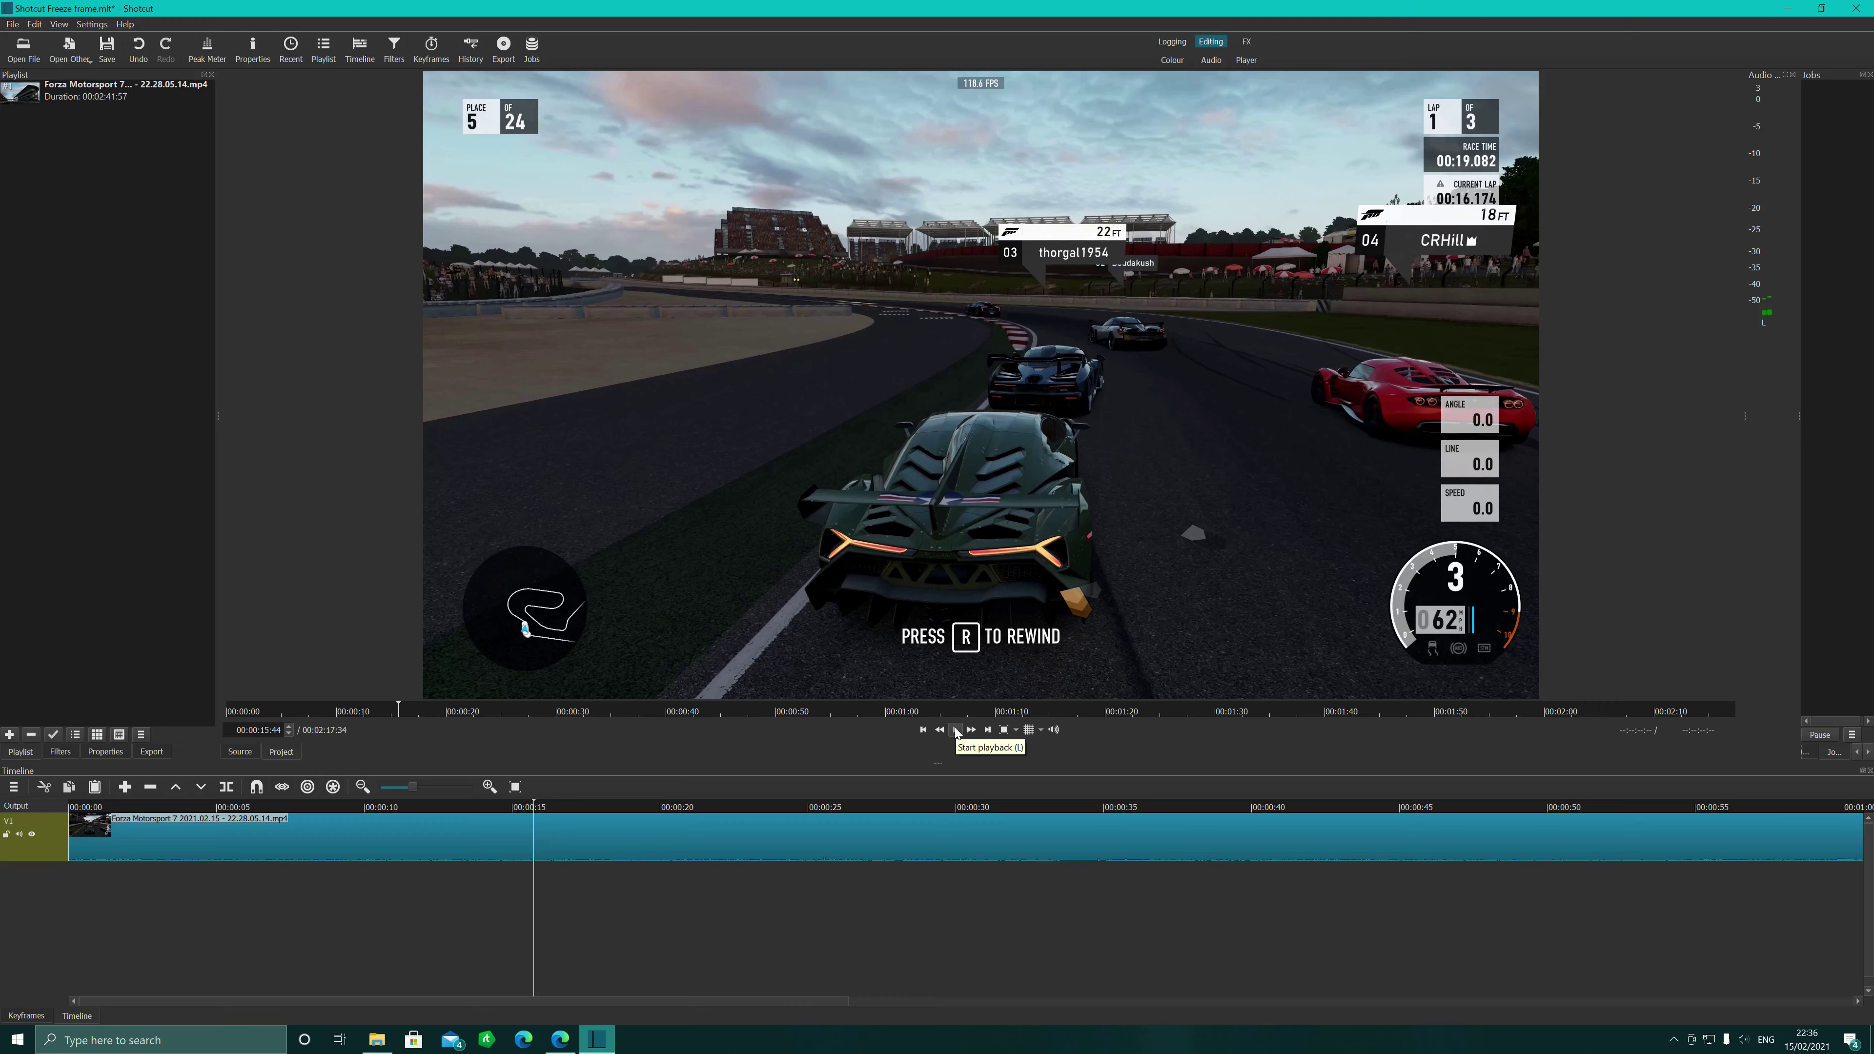
left_click(956, 730)
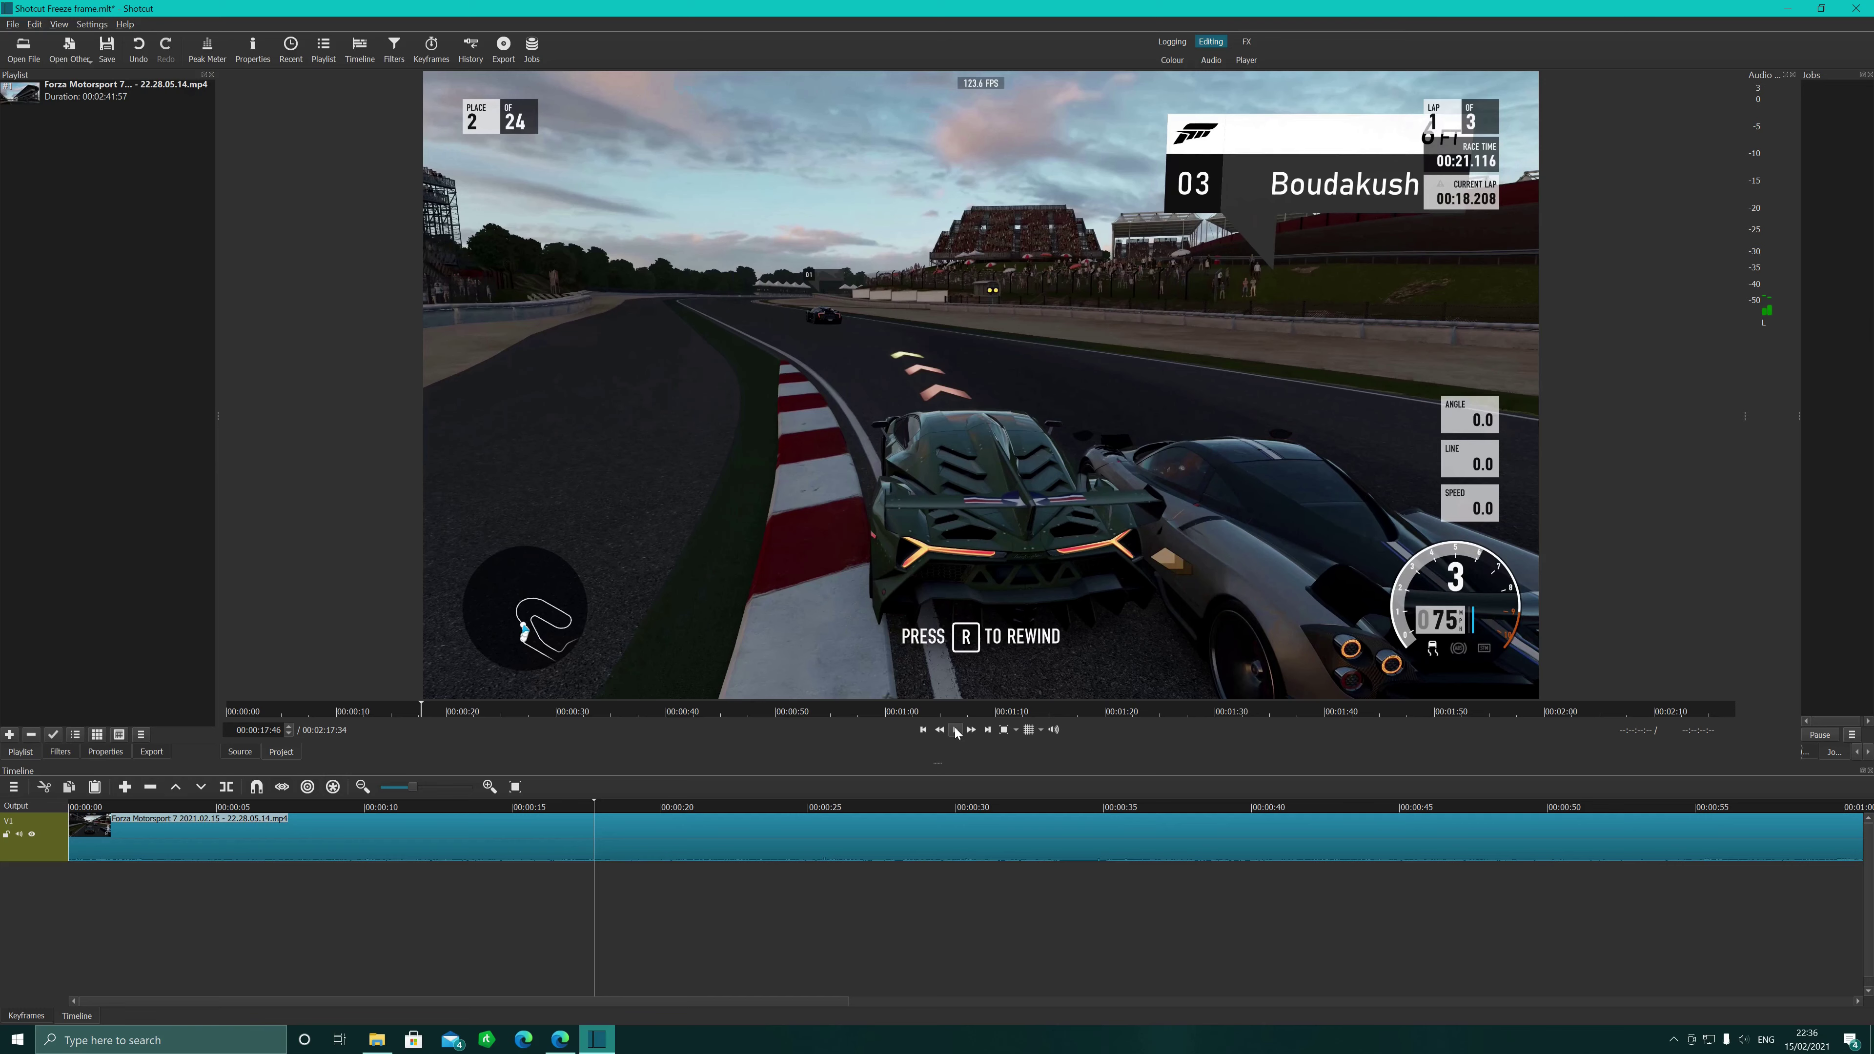
left_click(956, 730)
- Fine-tune the playhead back to 00:00:17:20 as the freeze-frame point
left_click(592, 806)
left_click(587, 808)
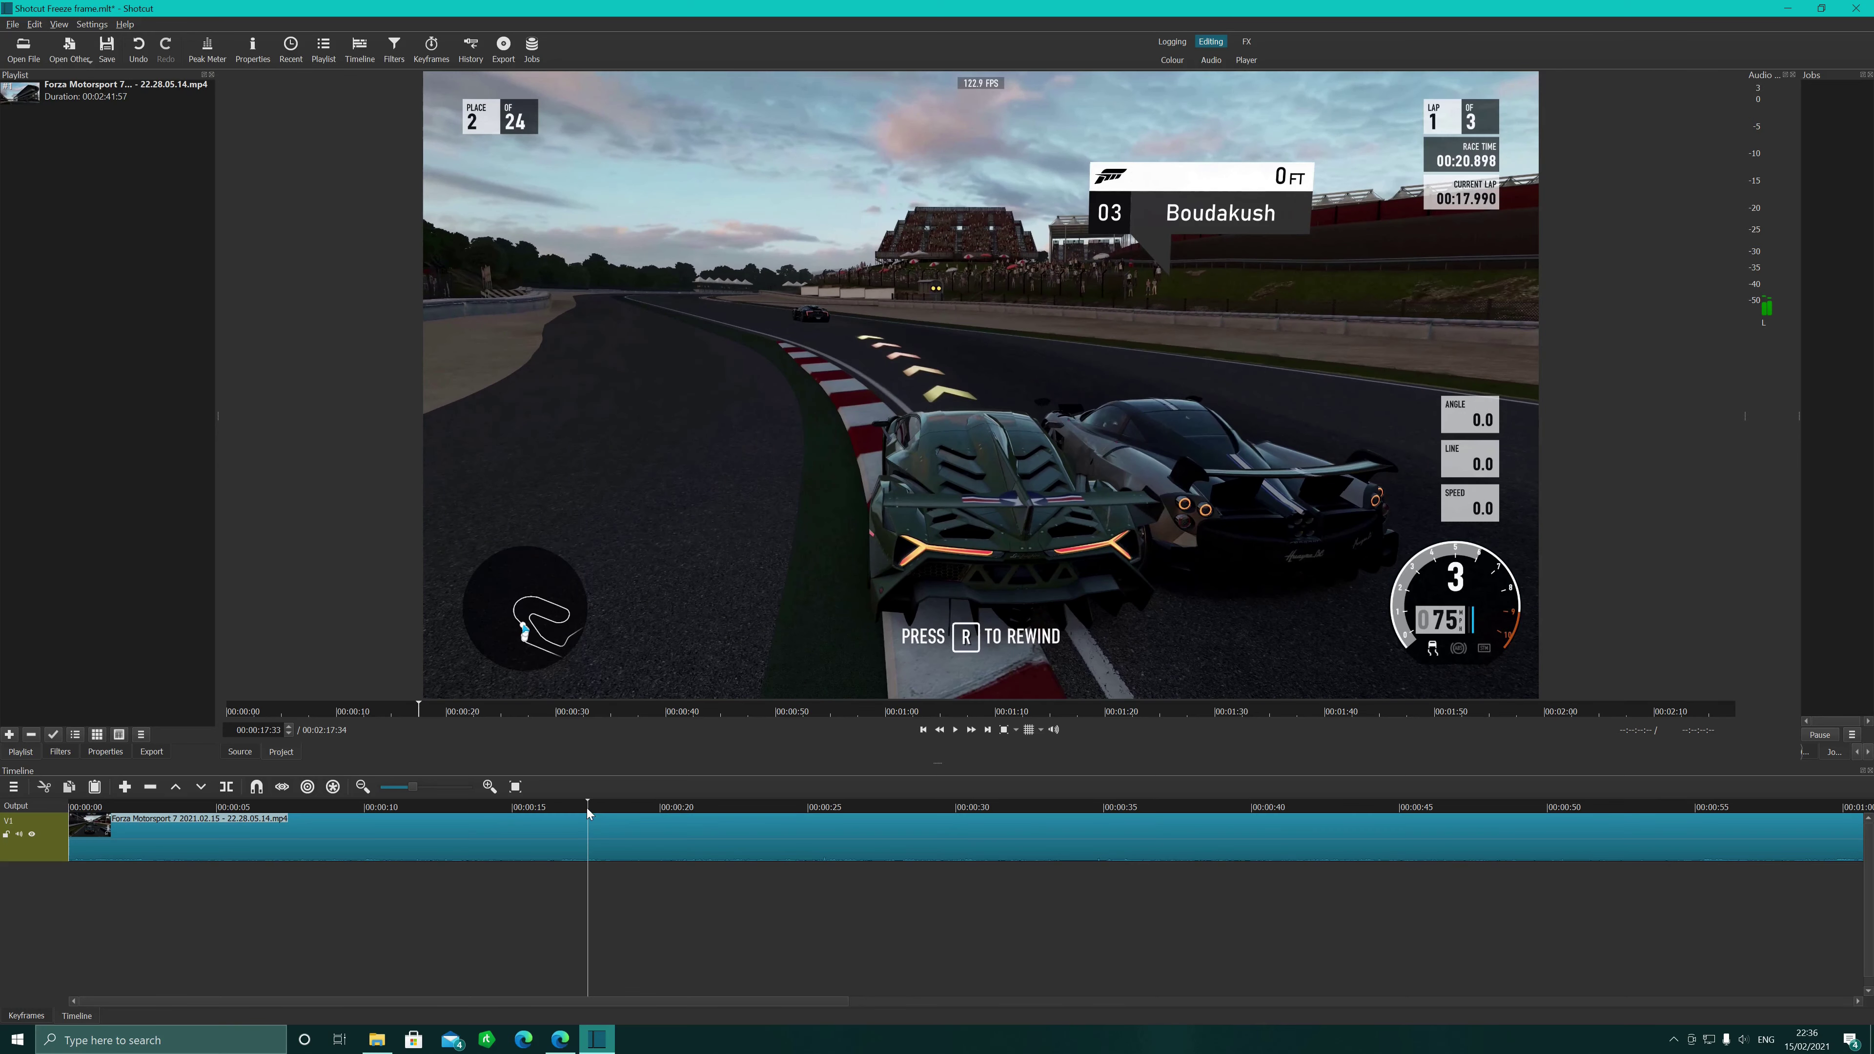
left_click(575, 809)
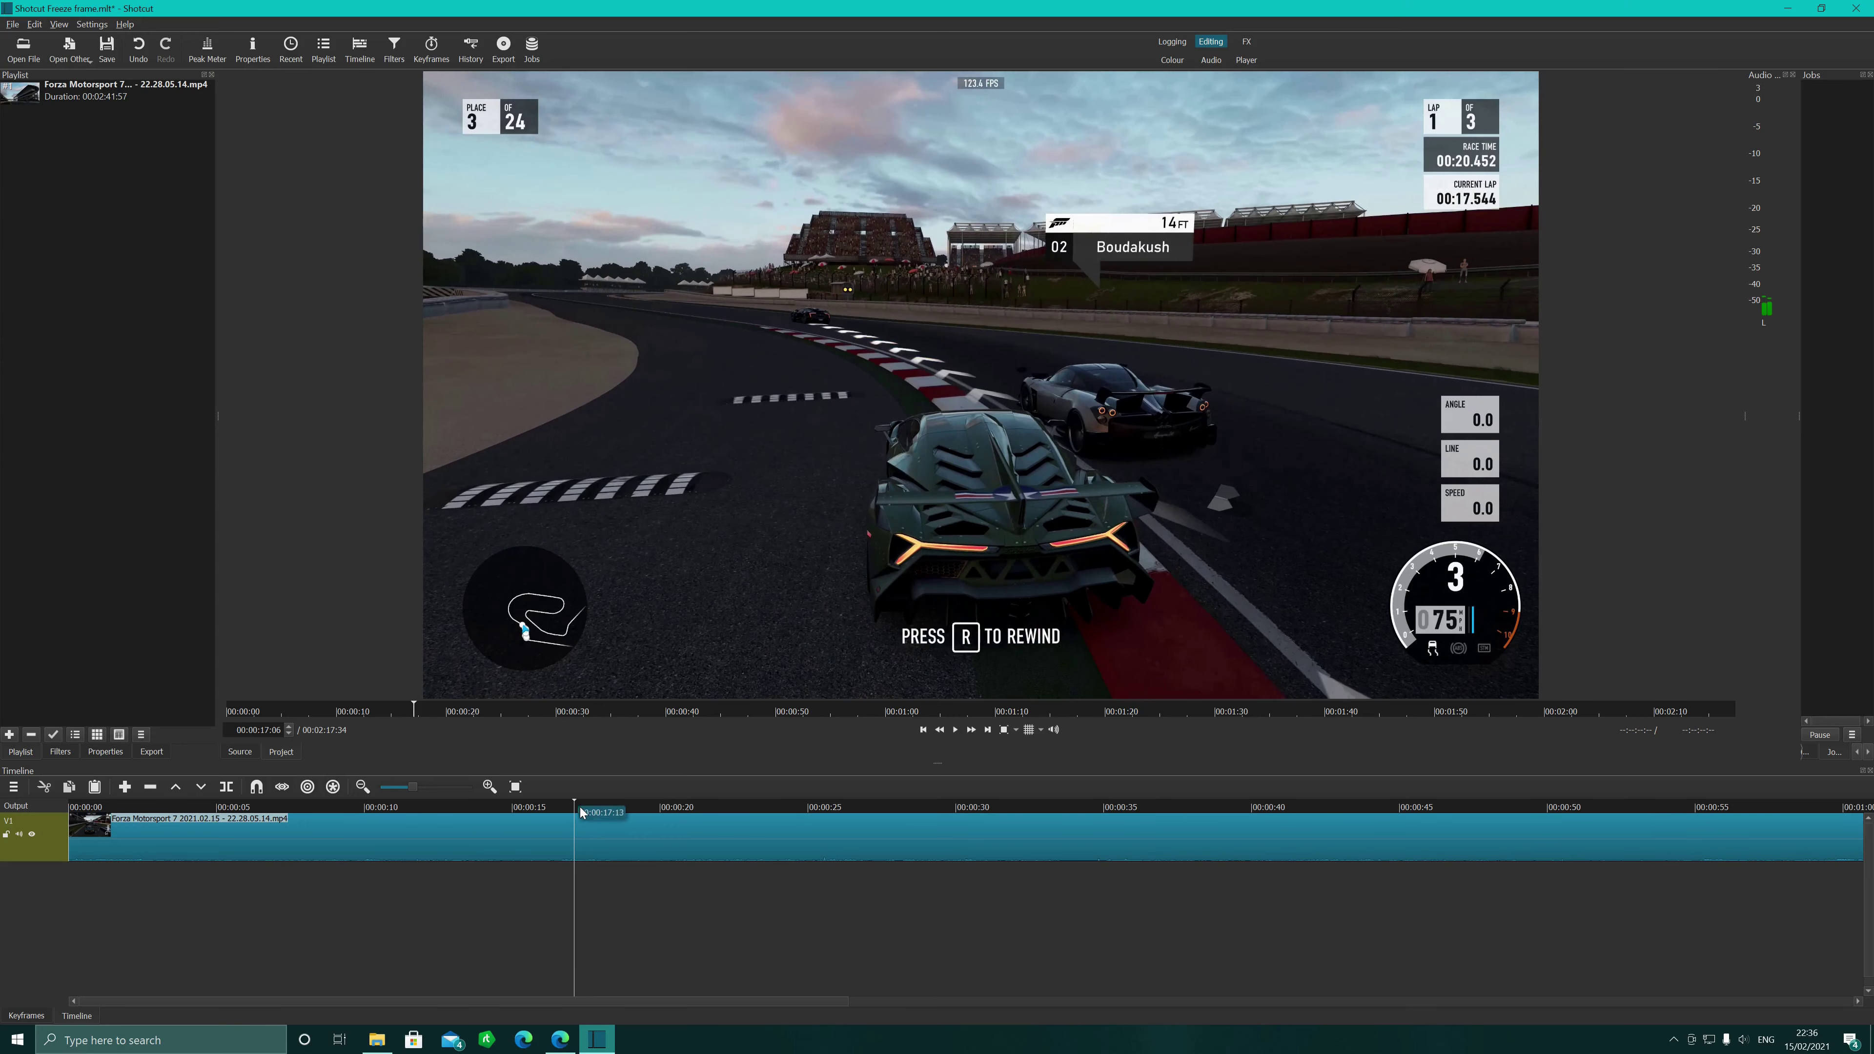
left_click(581, 808)
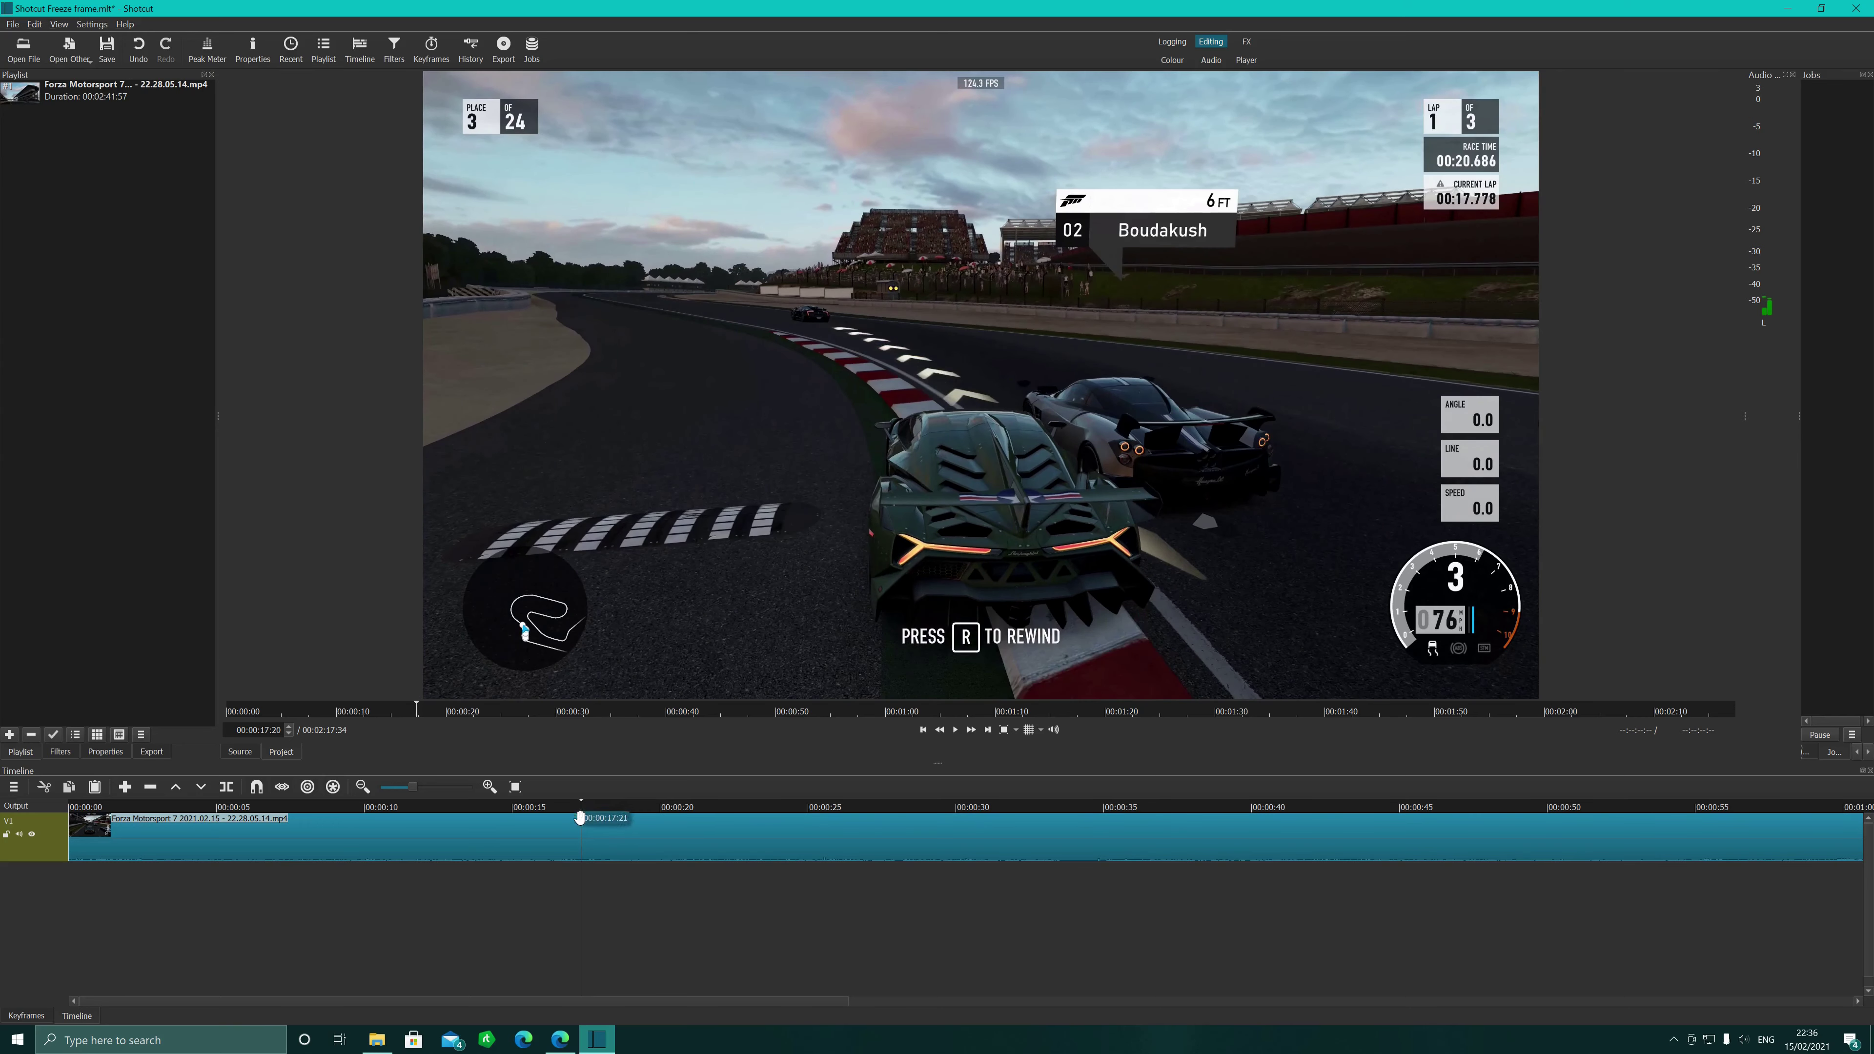
- Split the clip at 00:00:17:20 and export that frame to the Desktop as forza.png, overwriting the old file
right_click(581, 838)
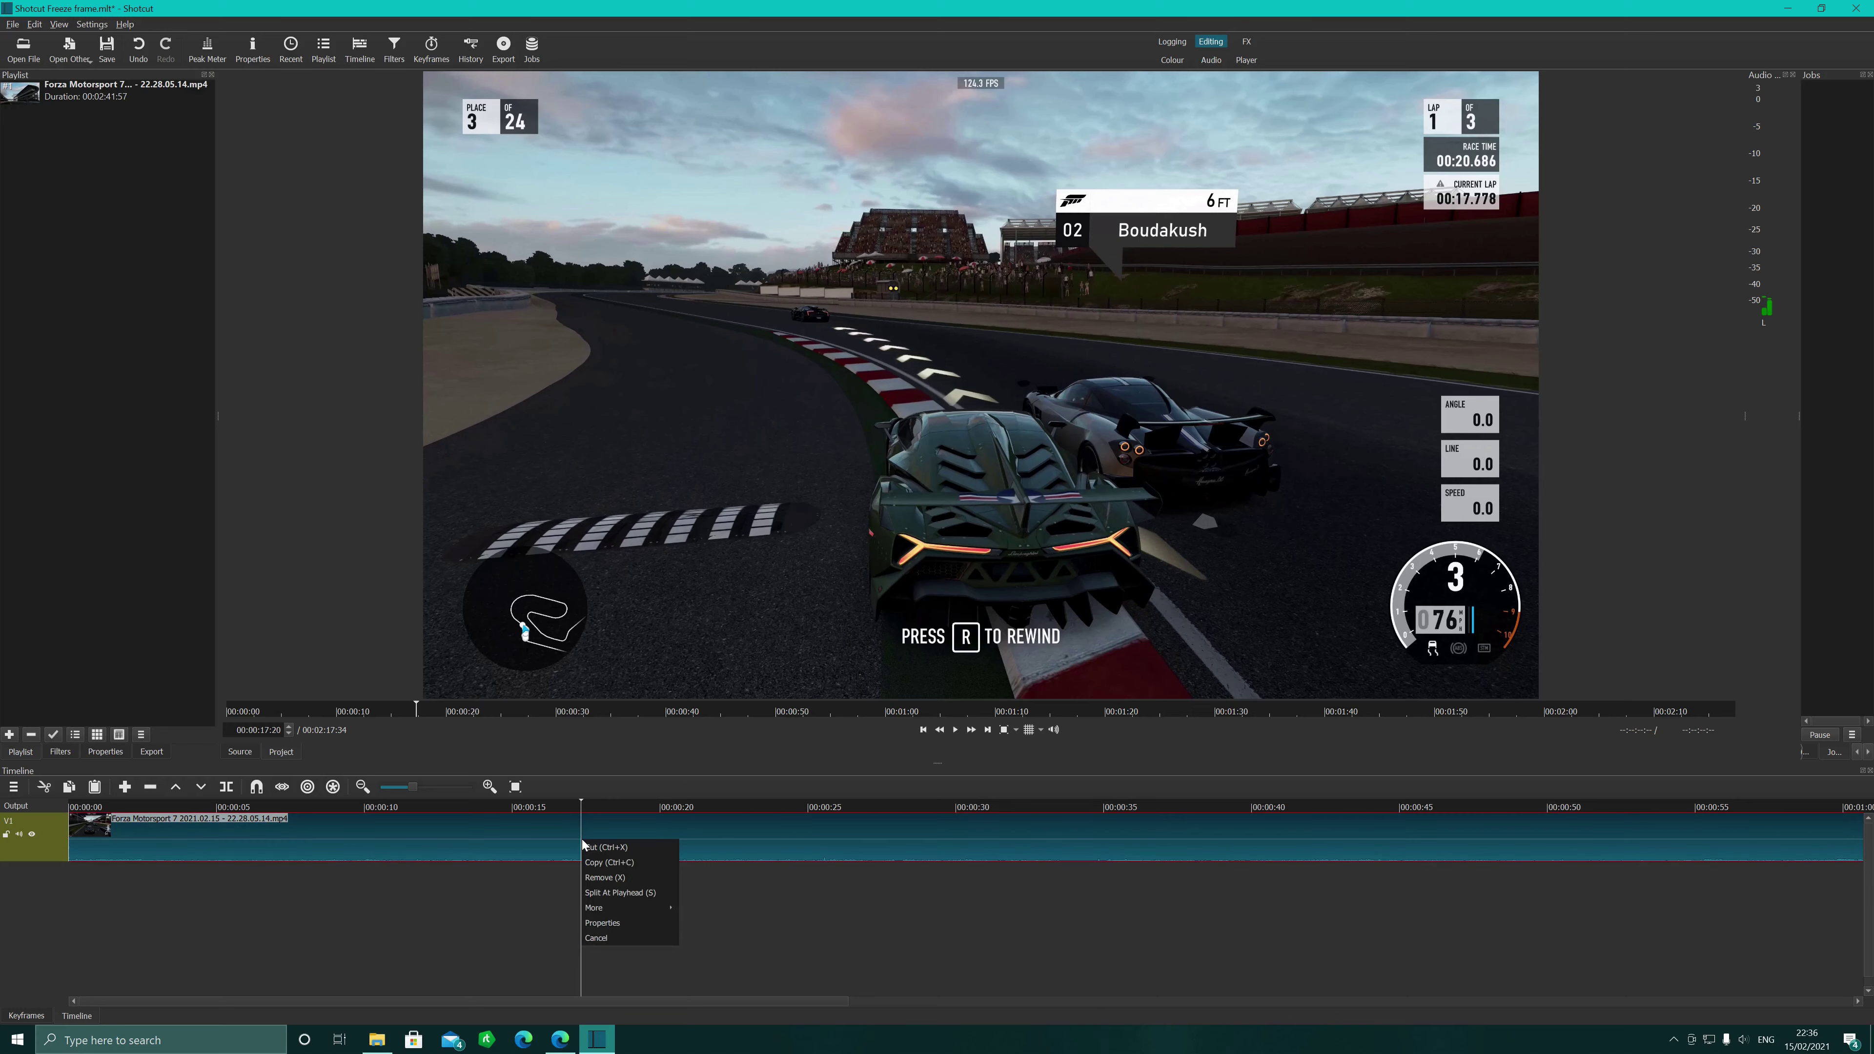
left_click(617, 894)
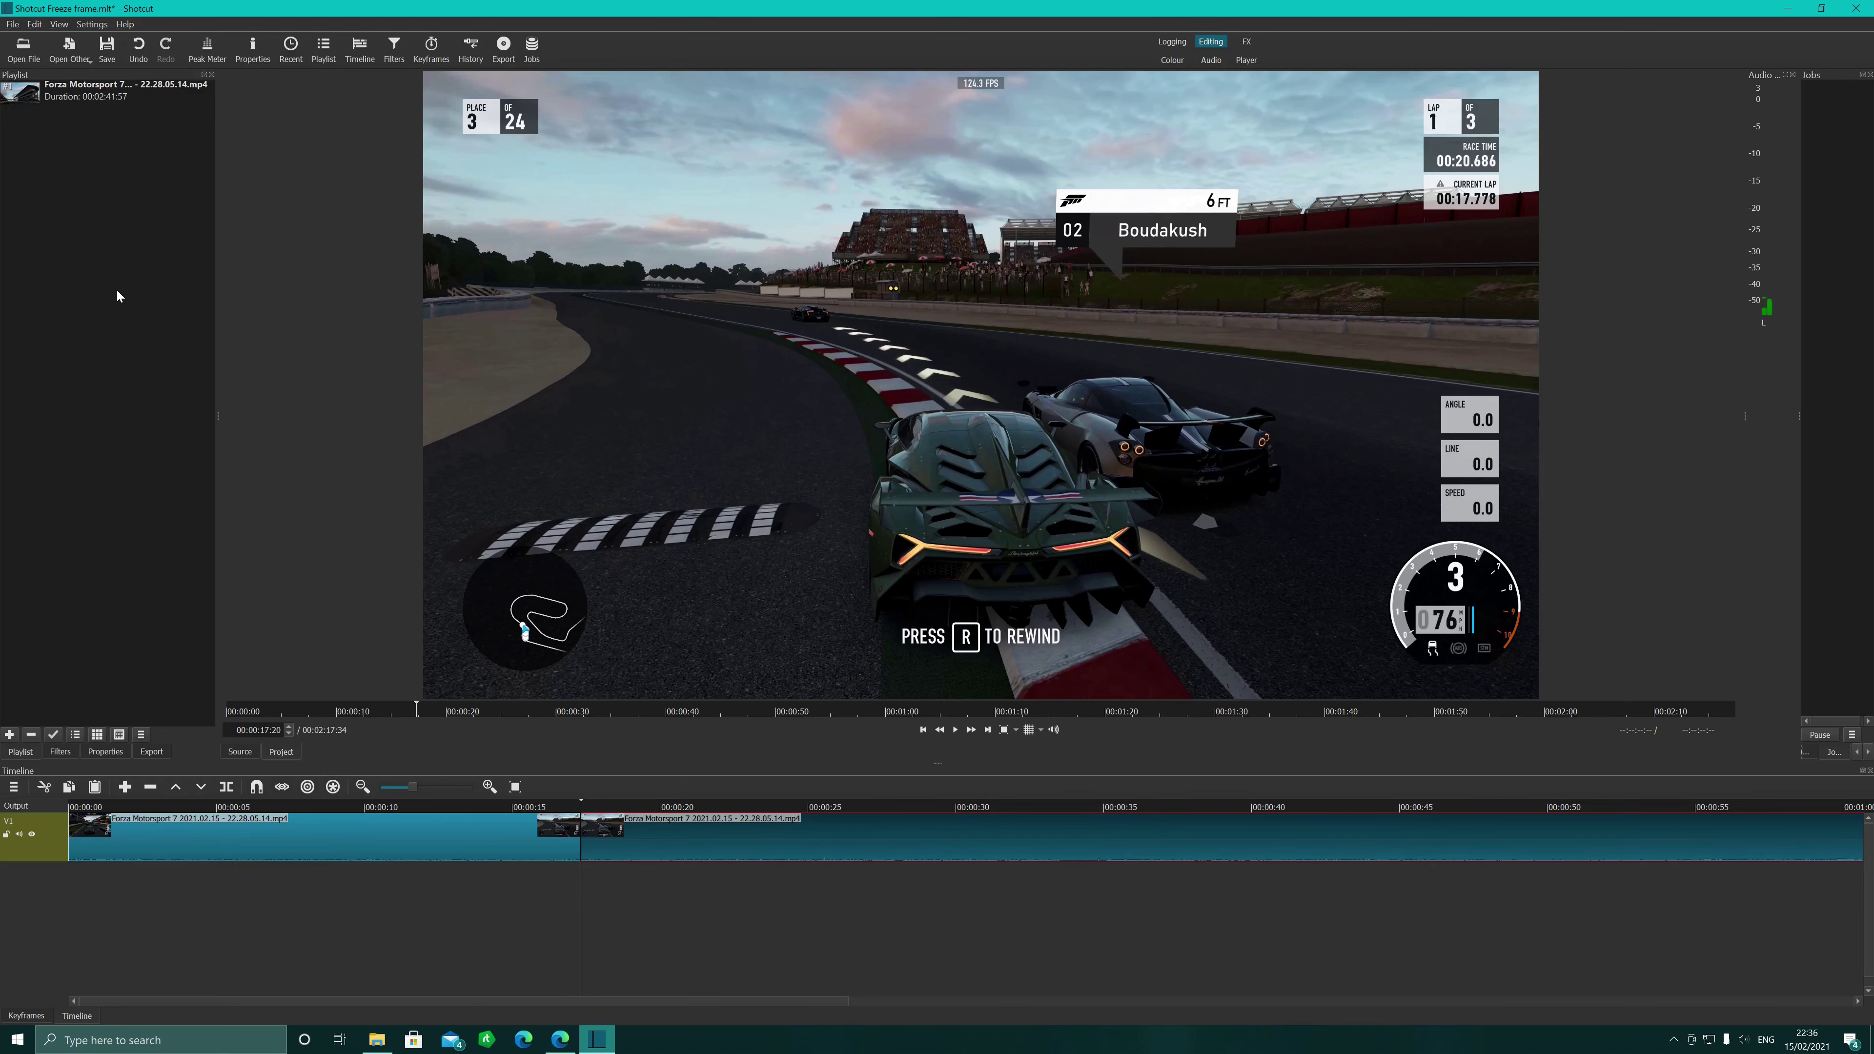
left_click(12, 25)
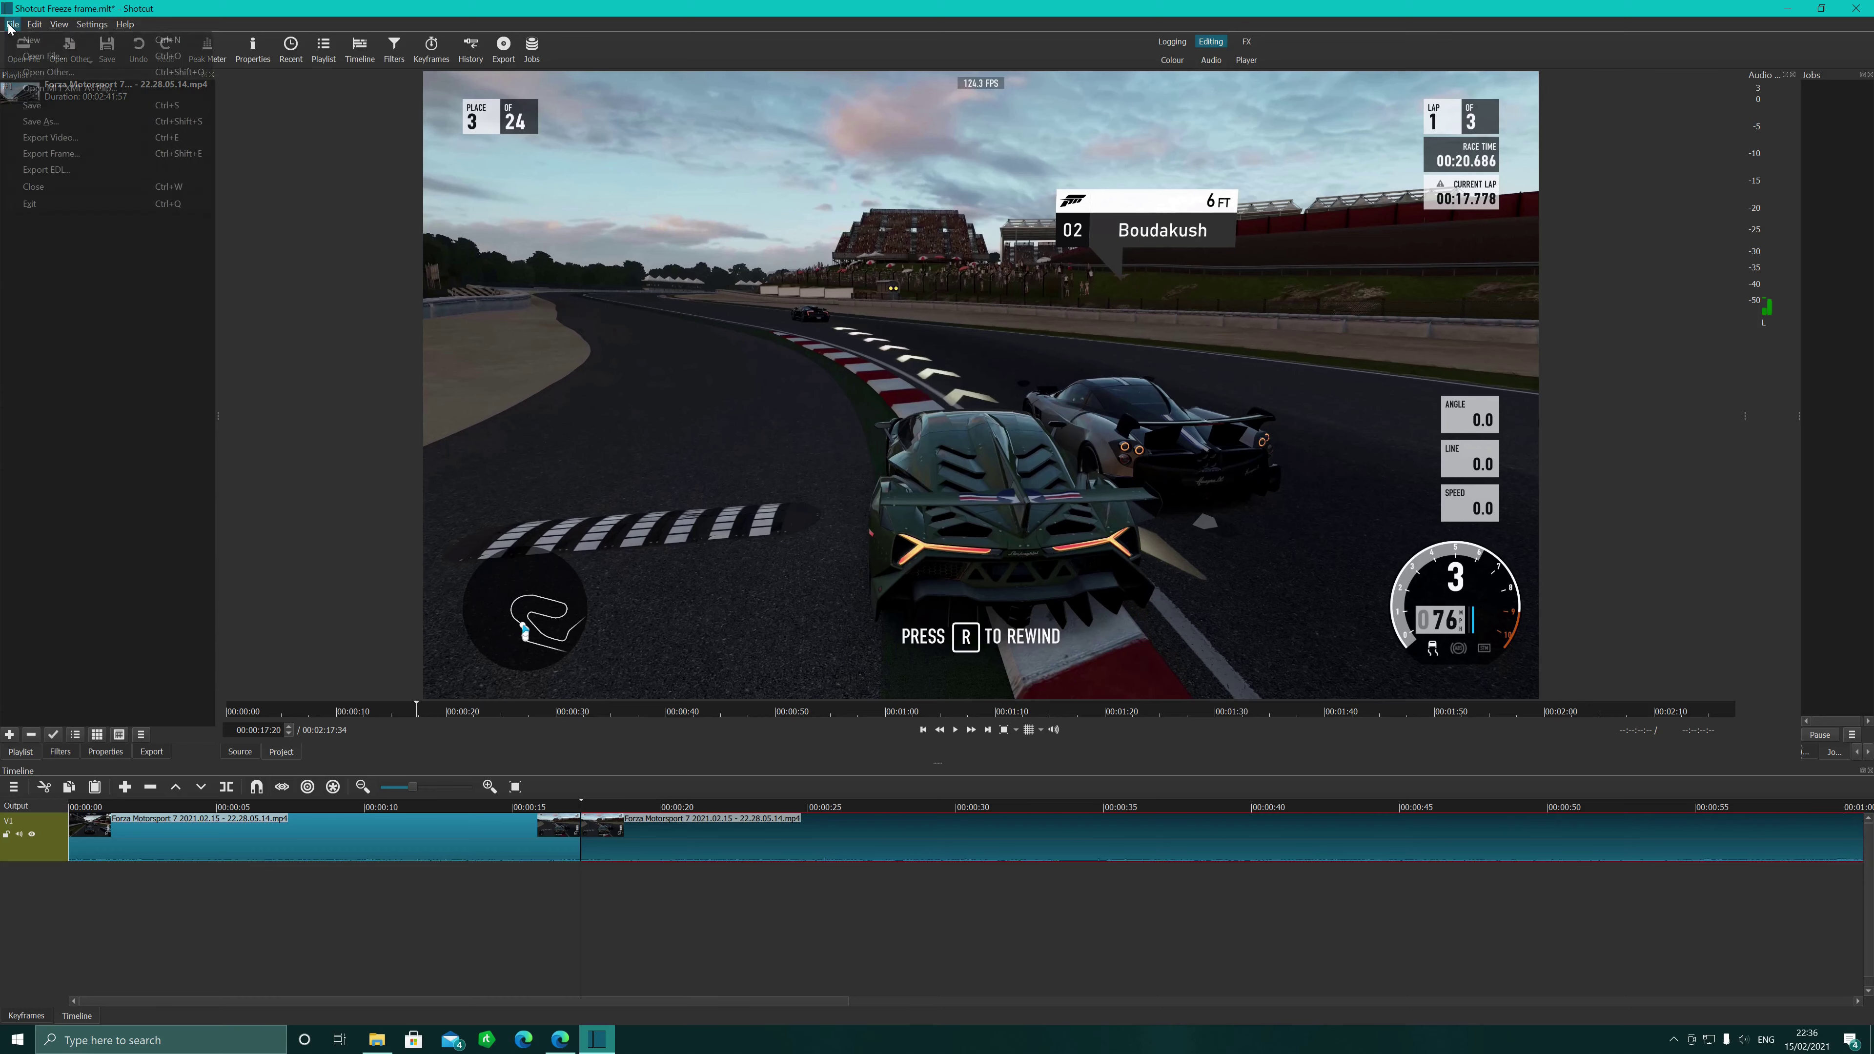
left_click(74, 154)
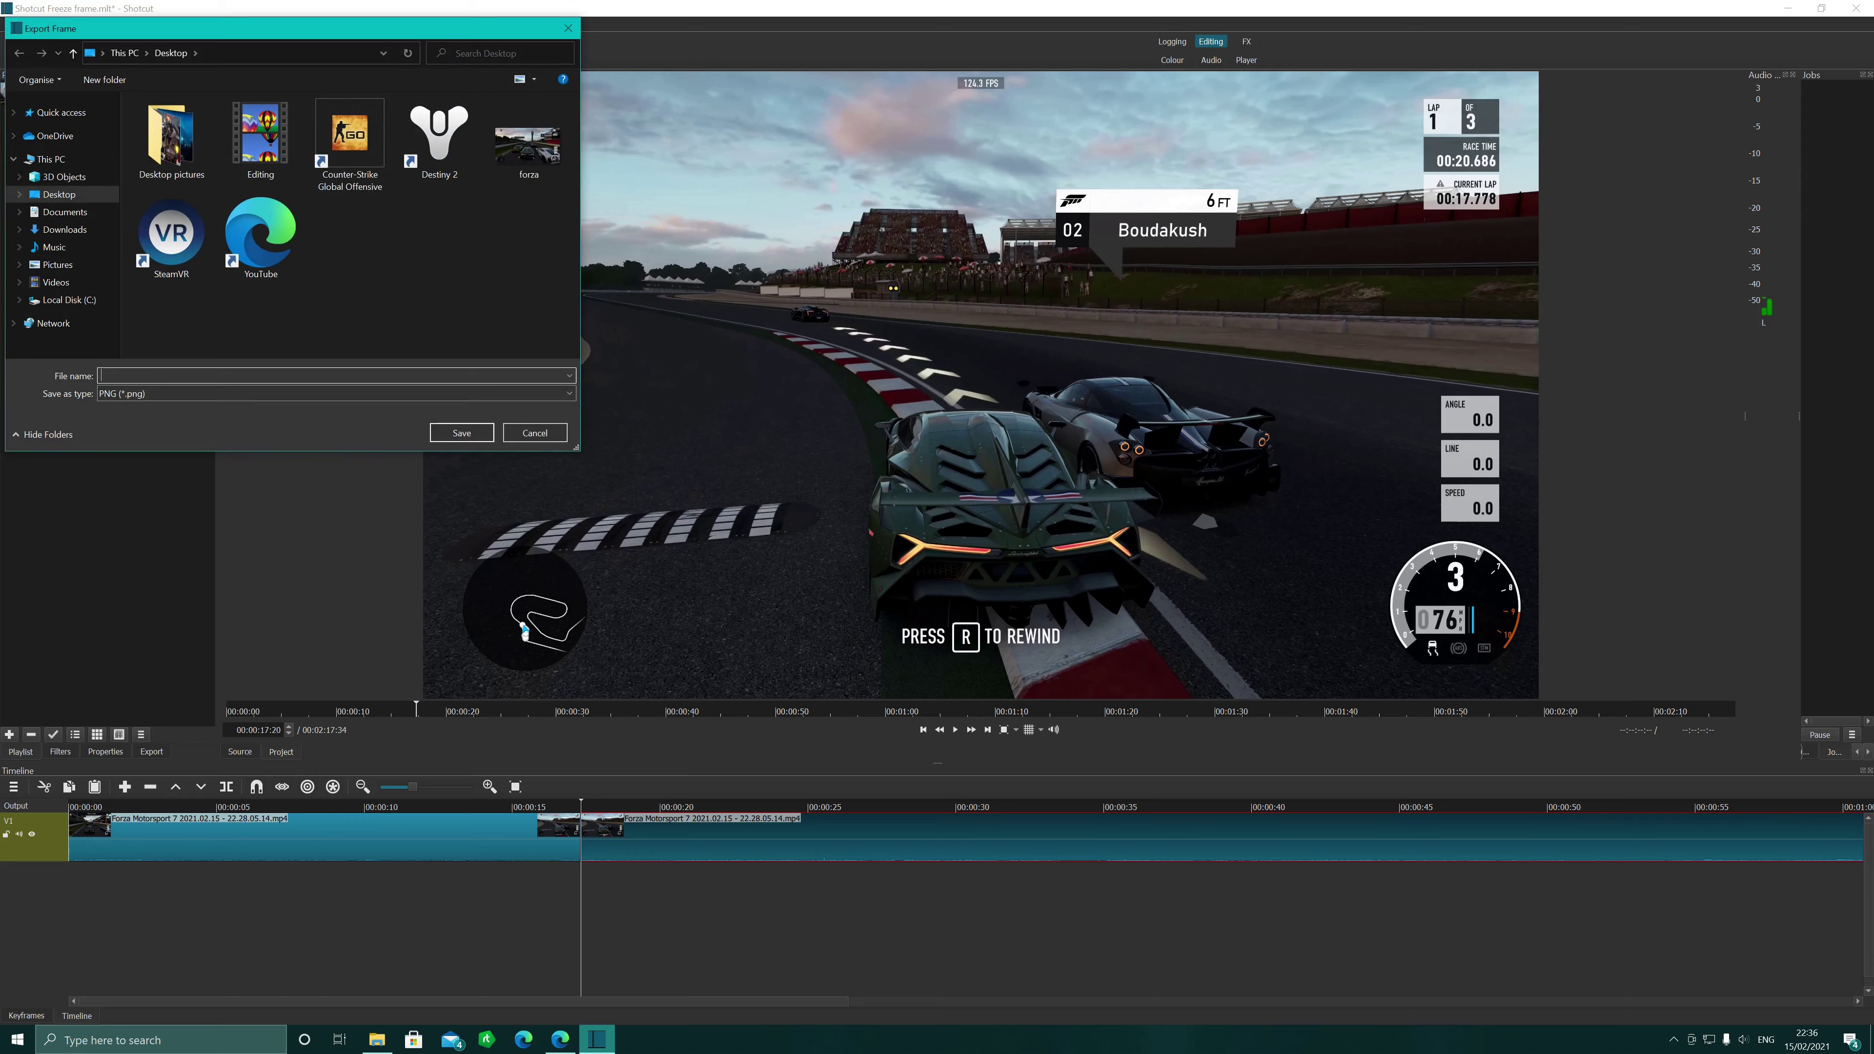
type("for")
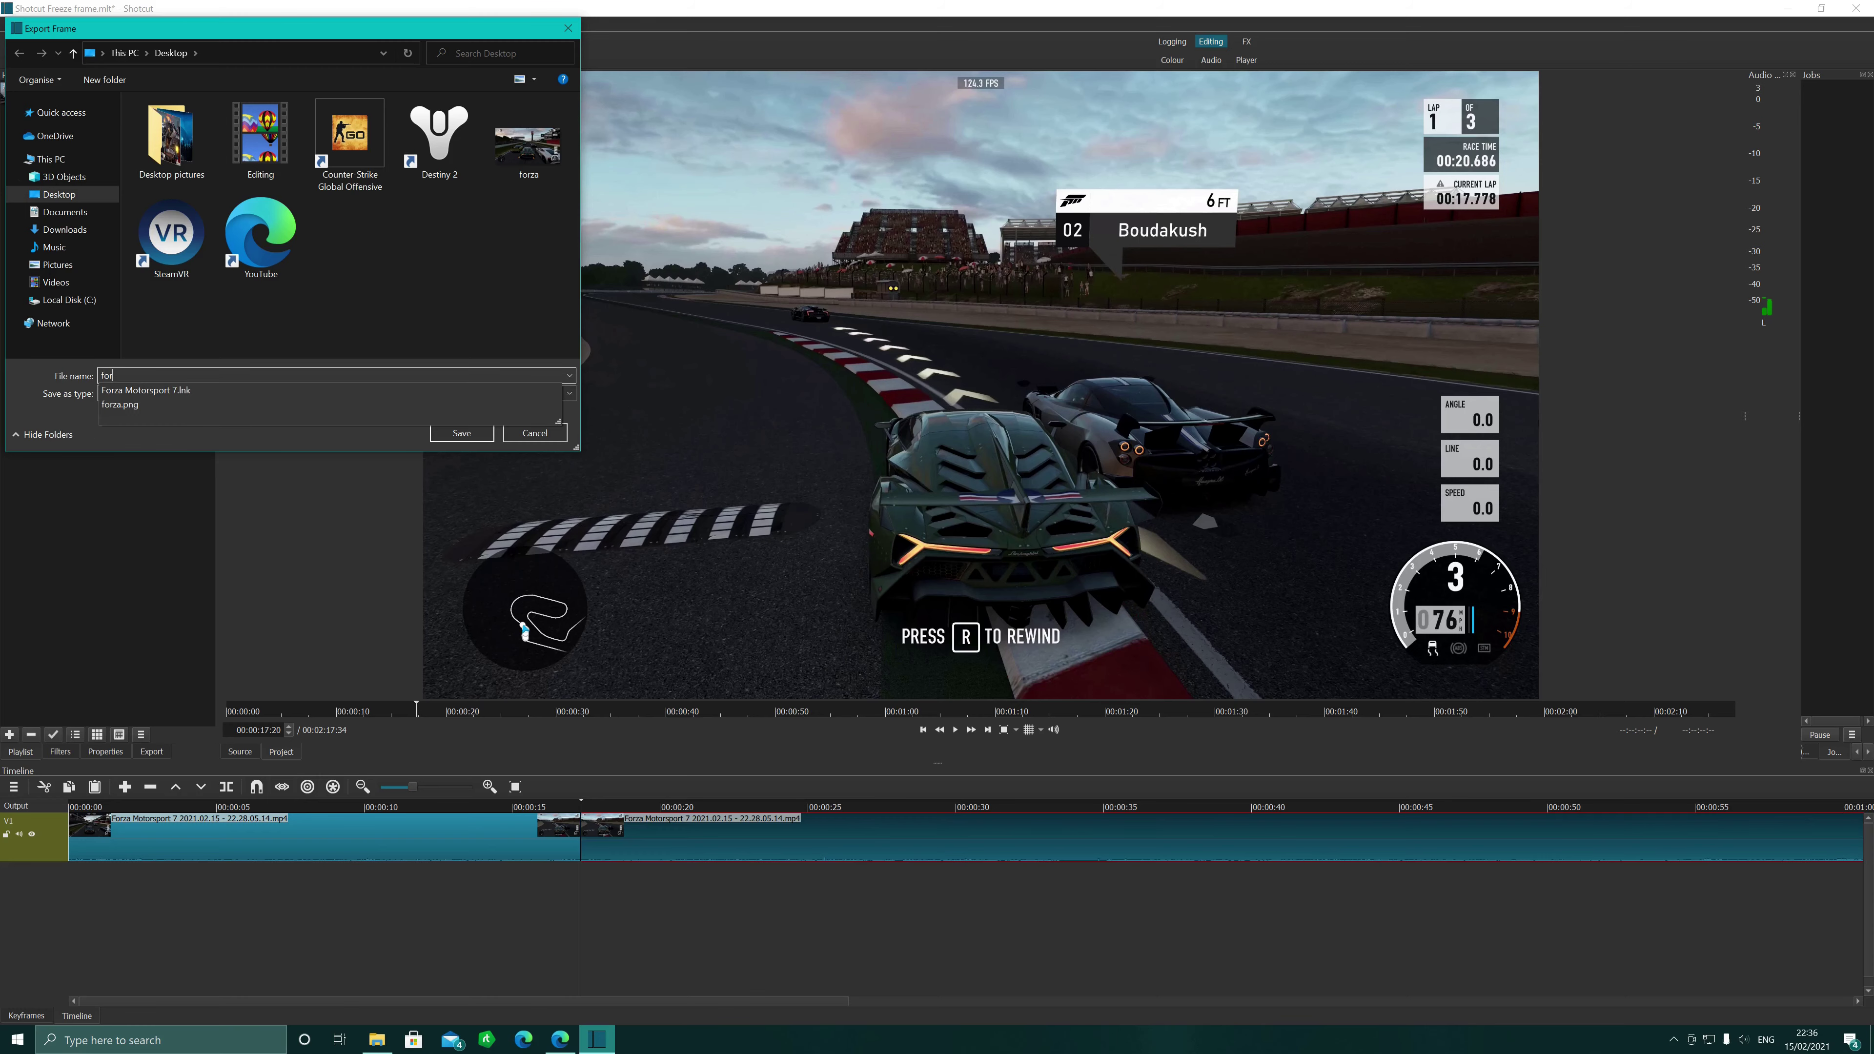
type("za")
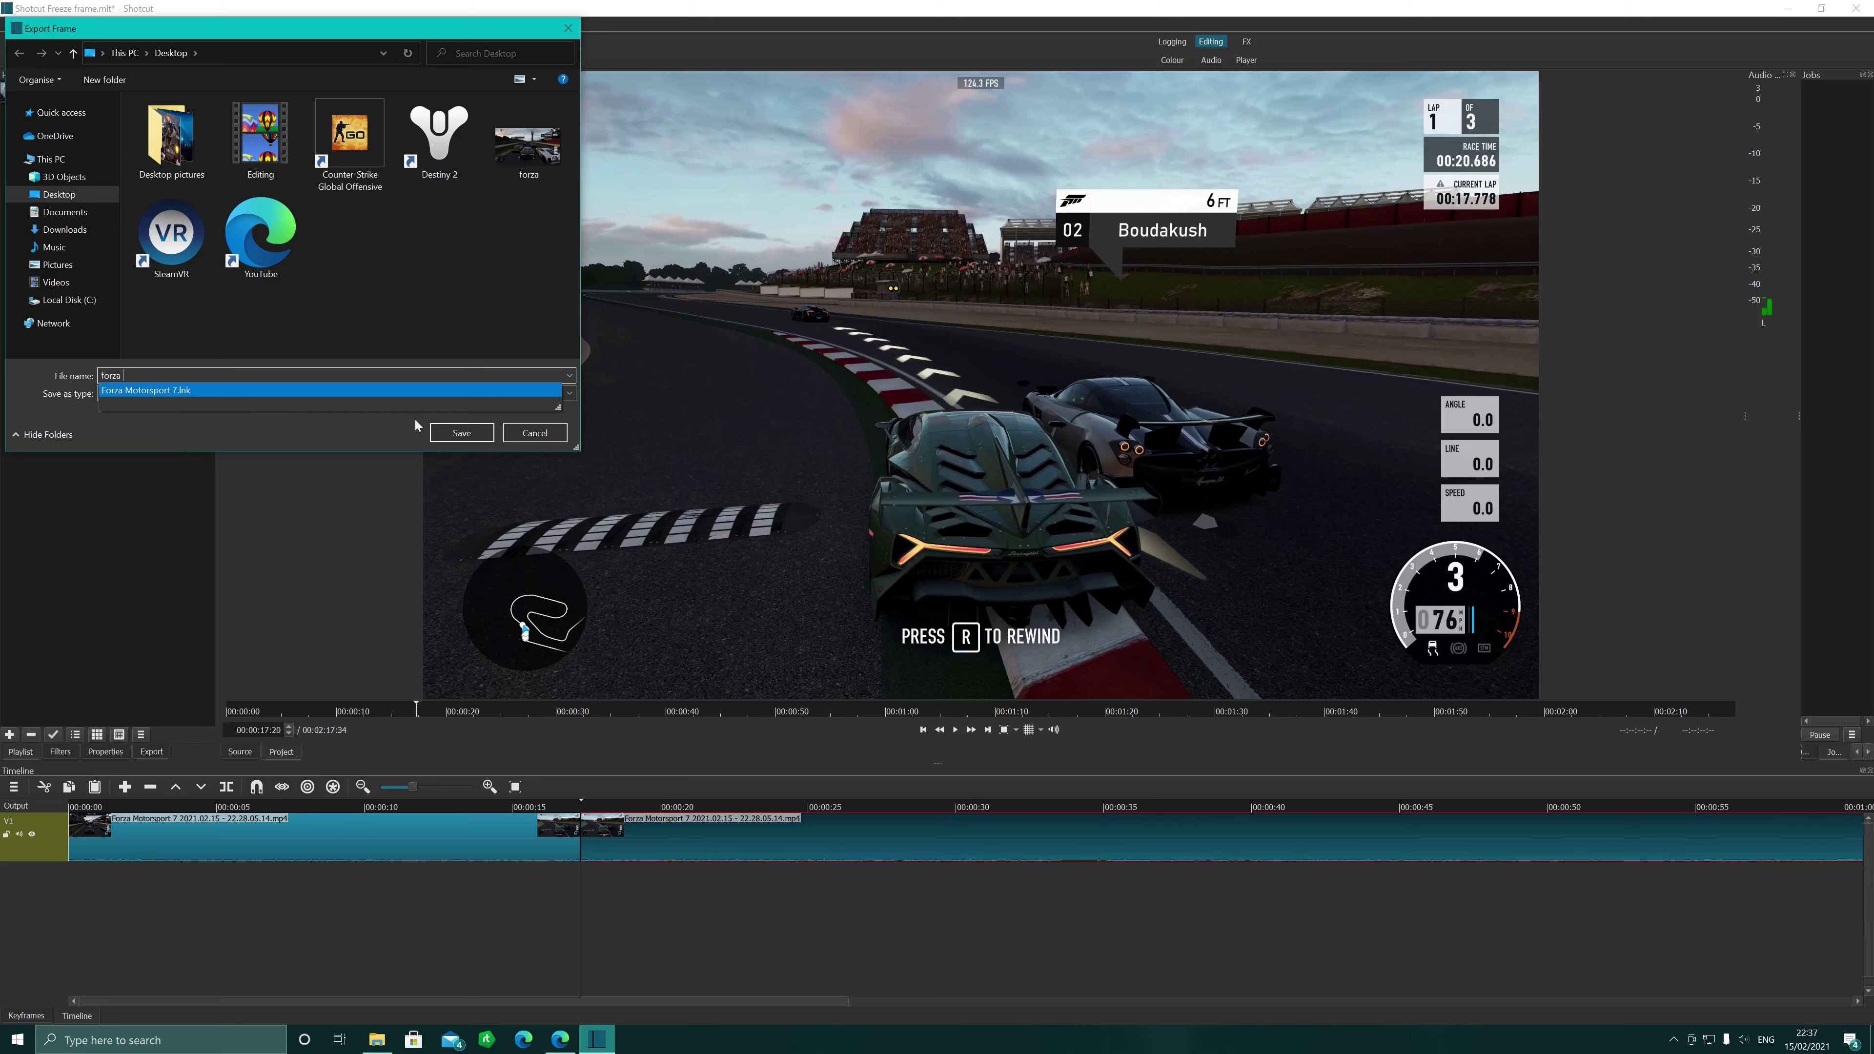
left_click(461, 433)
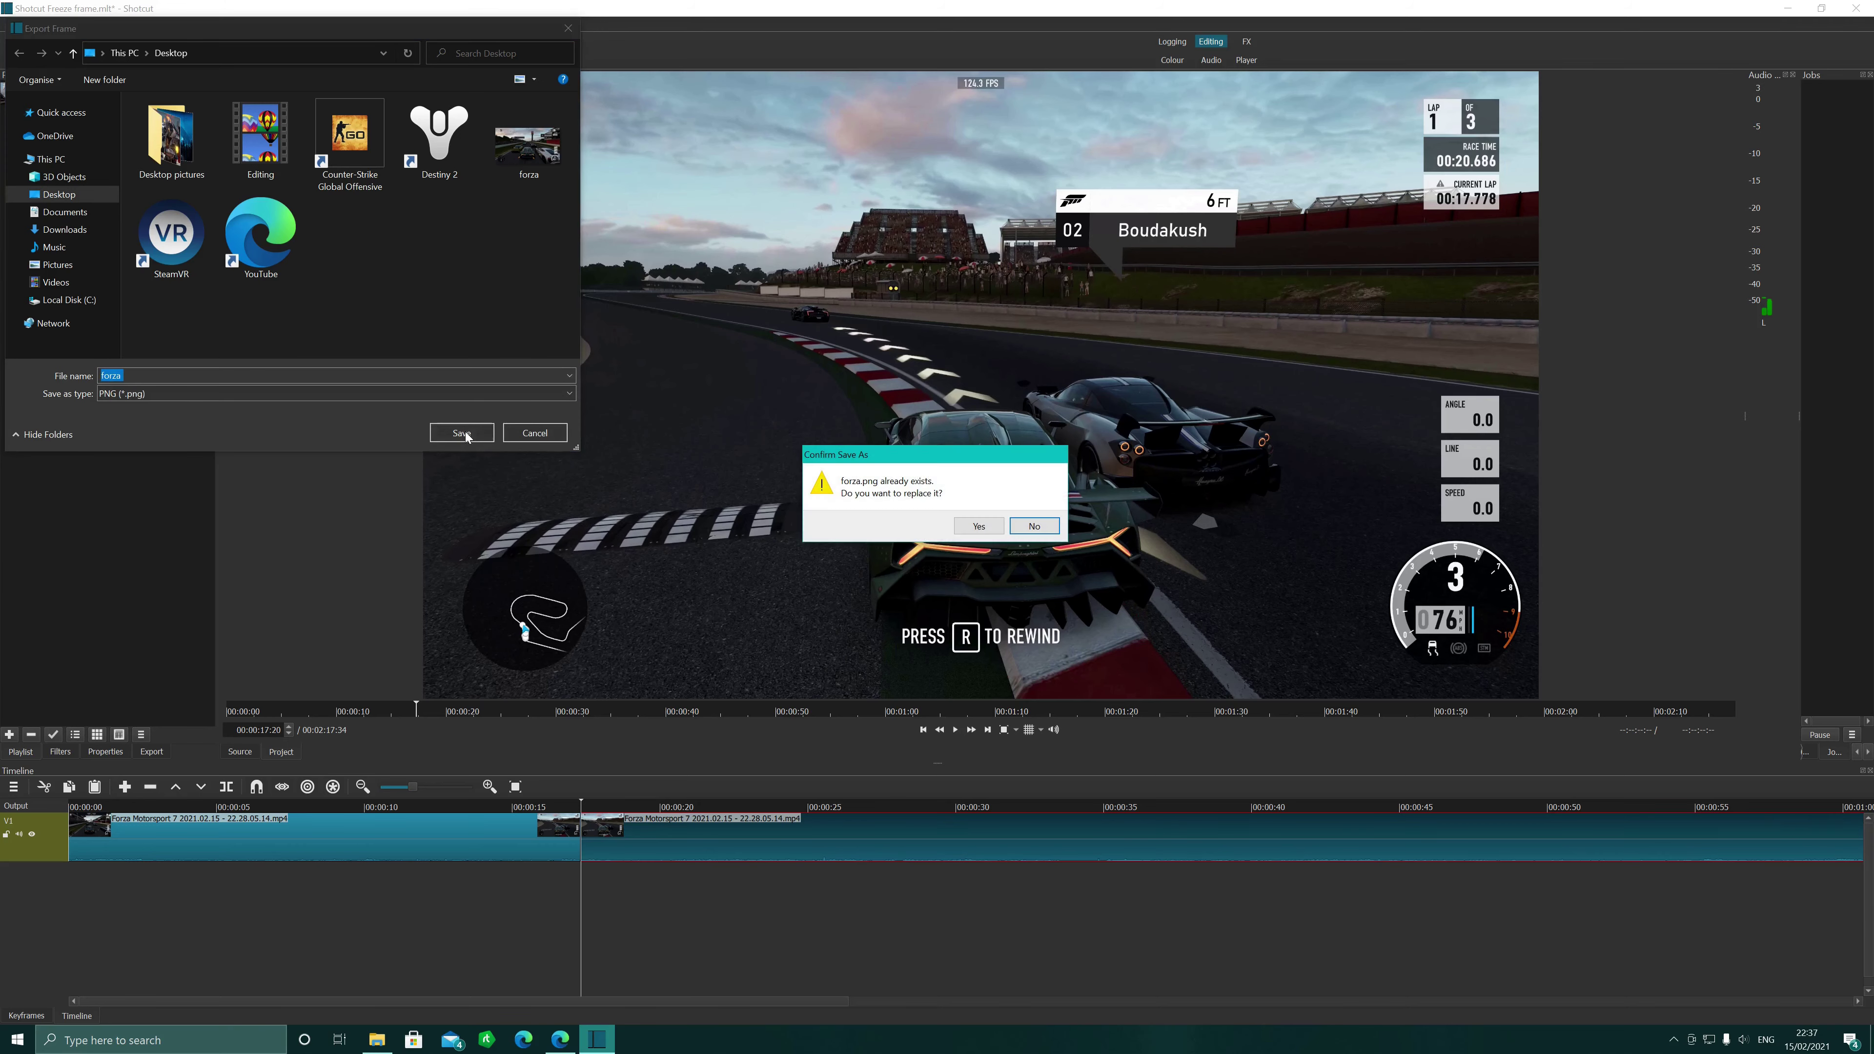
left_click(981, 529)
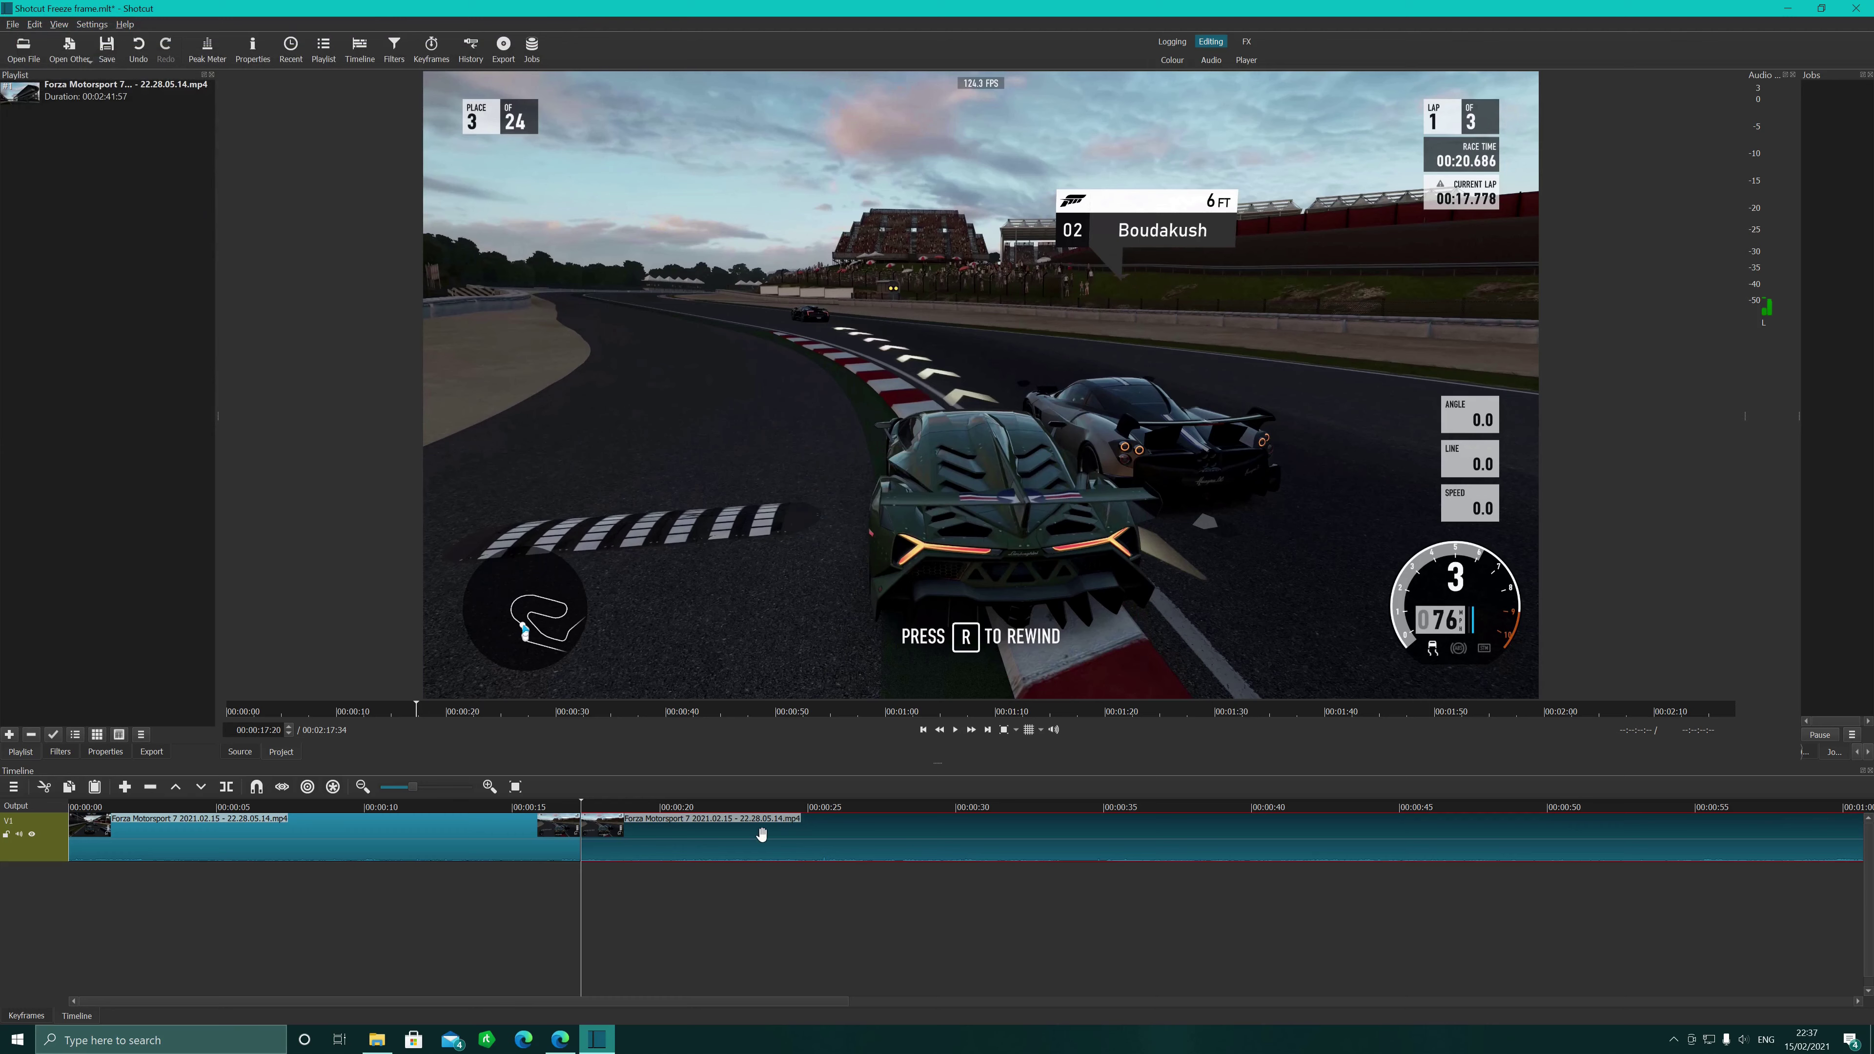
- Drag the second clip right to open a gap, and add forza.png from the Desktop to the playlist
left_click_drag(694, 842, 1283, 840)
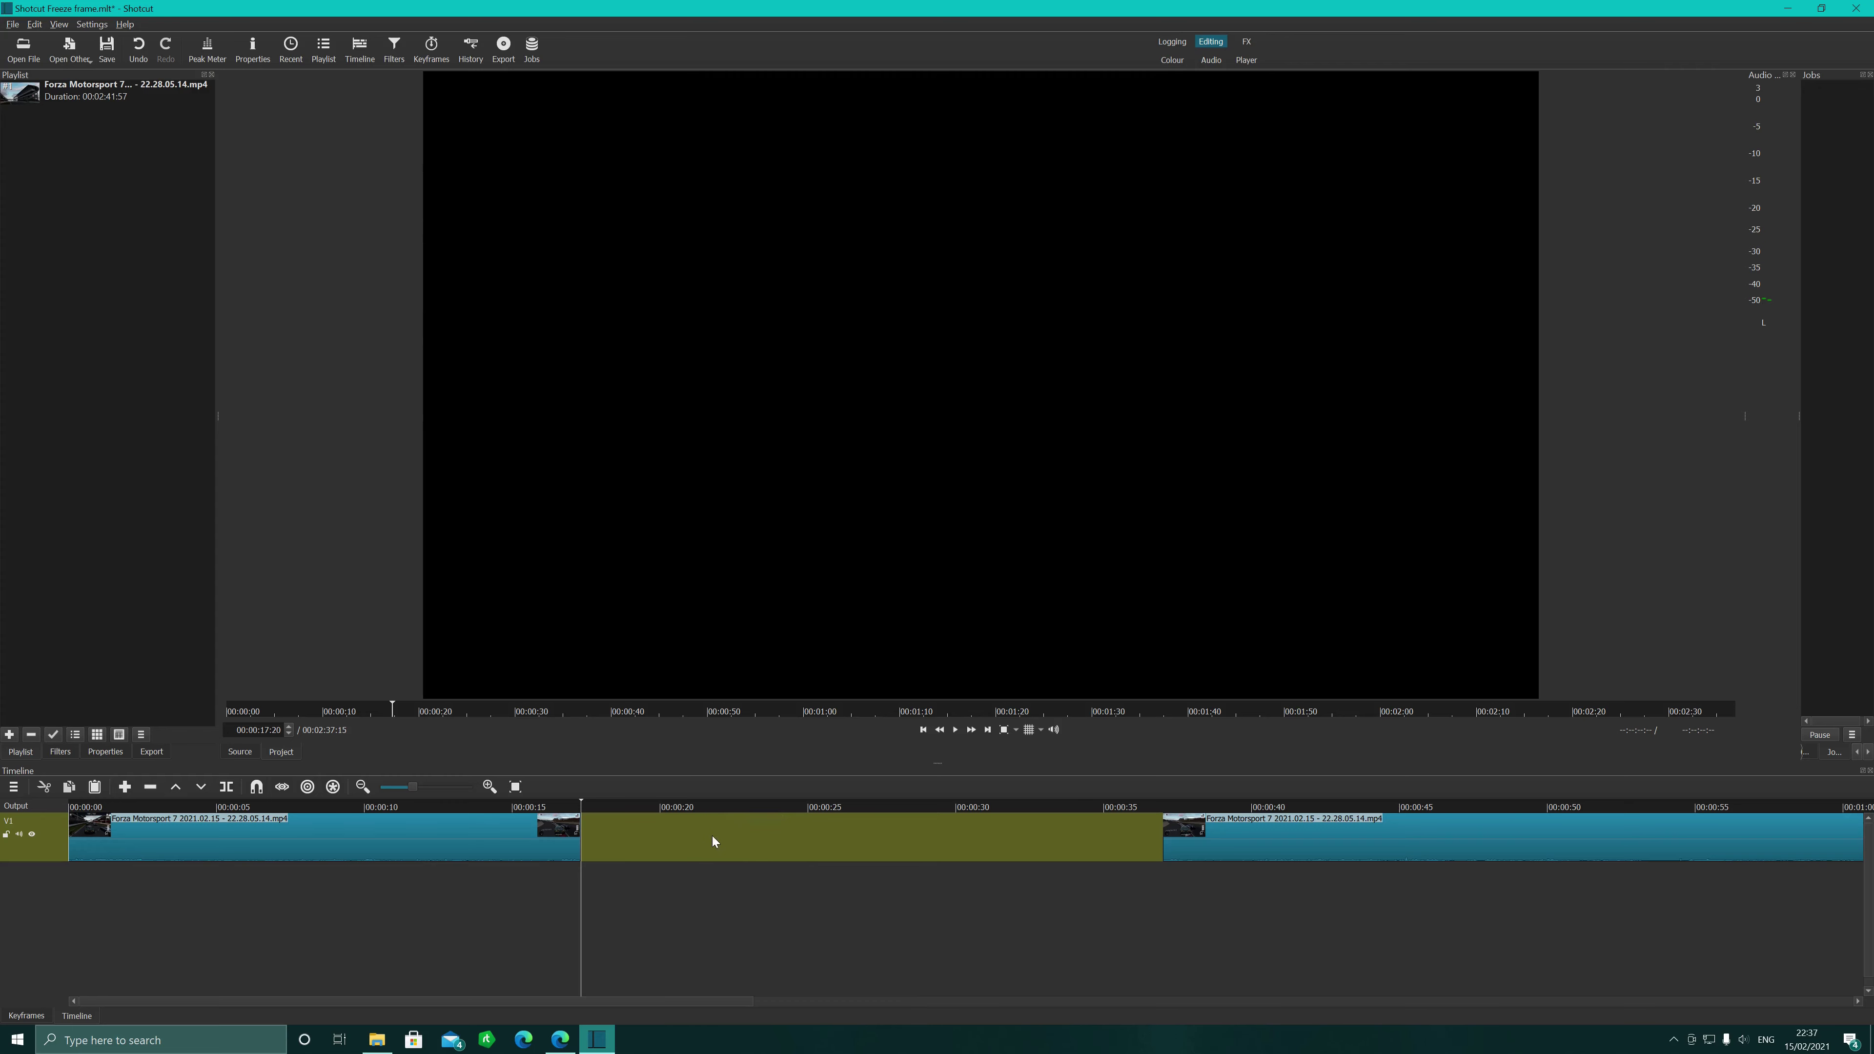
left_click(1825, 9)
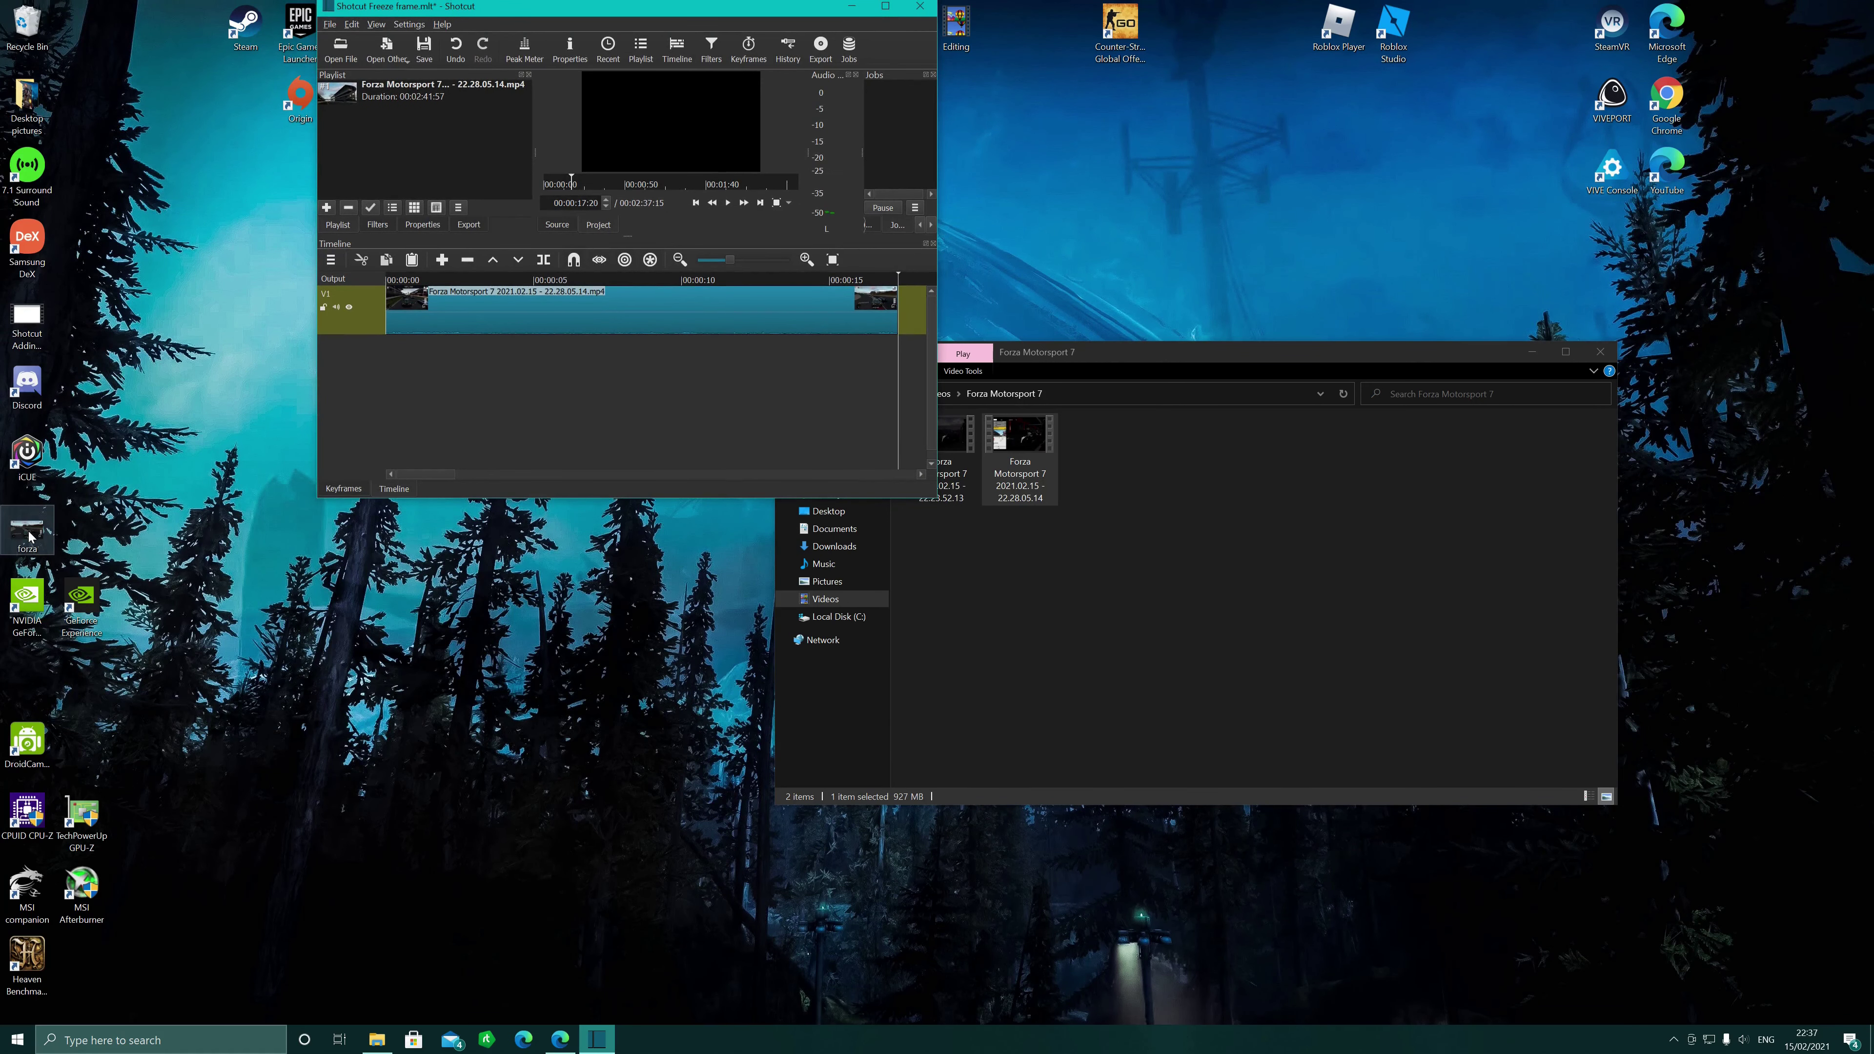
left_click_drag(29, 537, 371, 146)
left_click(885, 5)
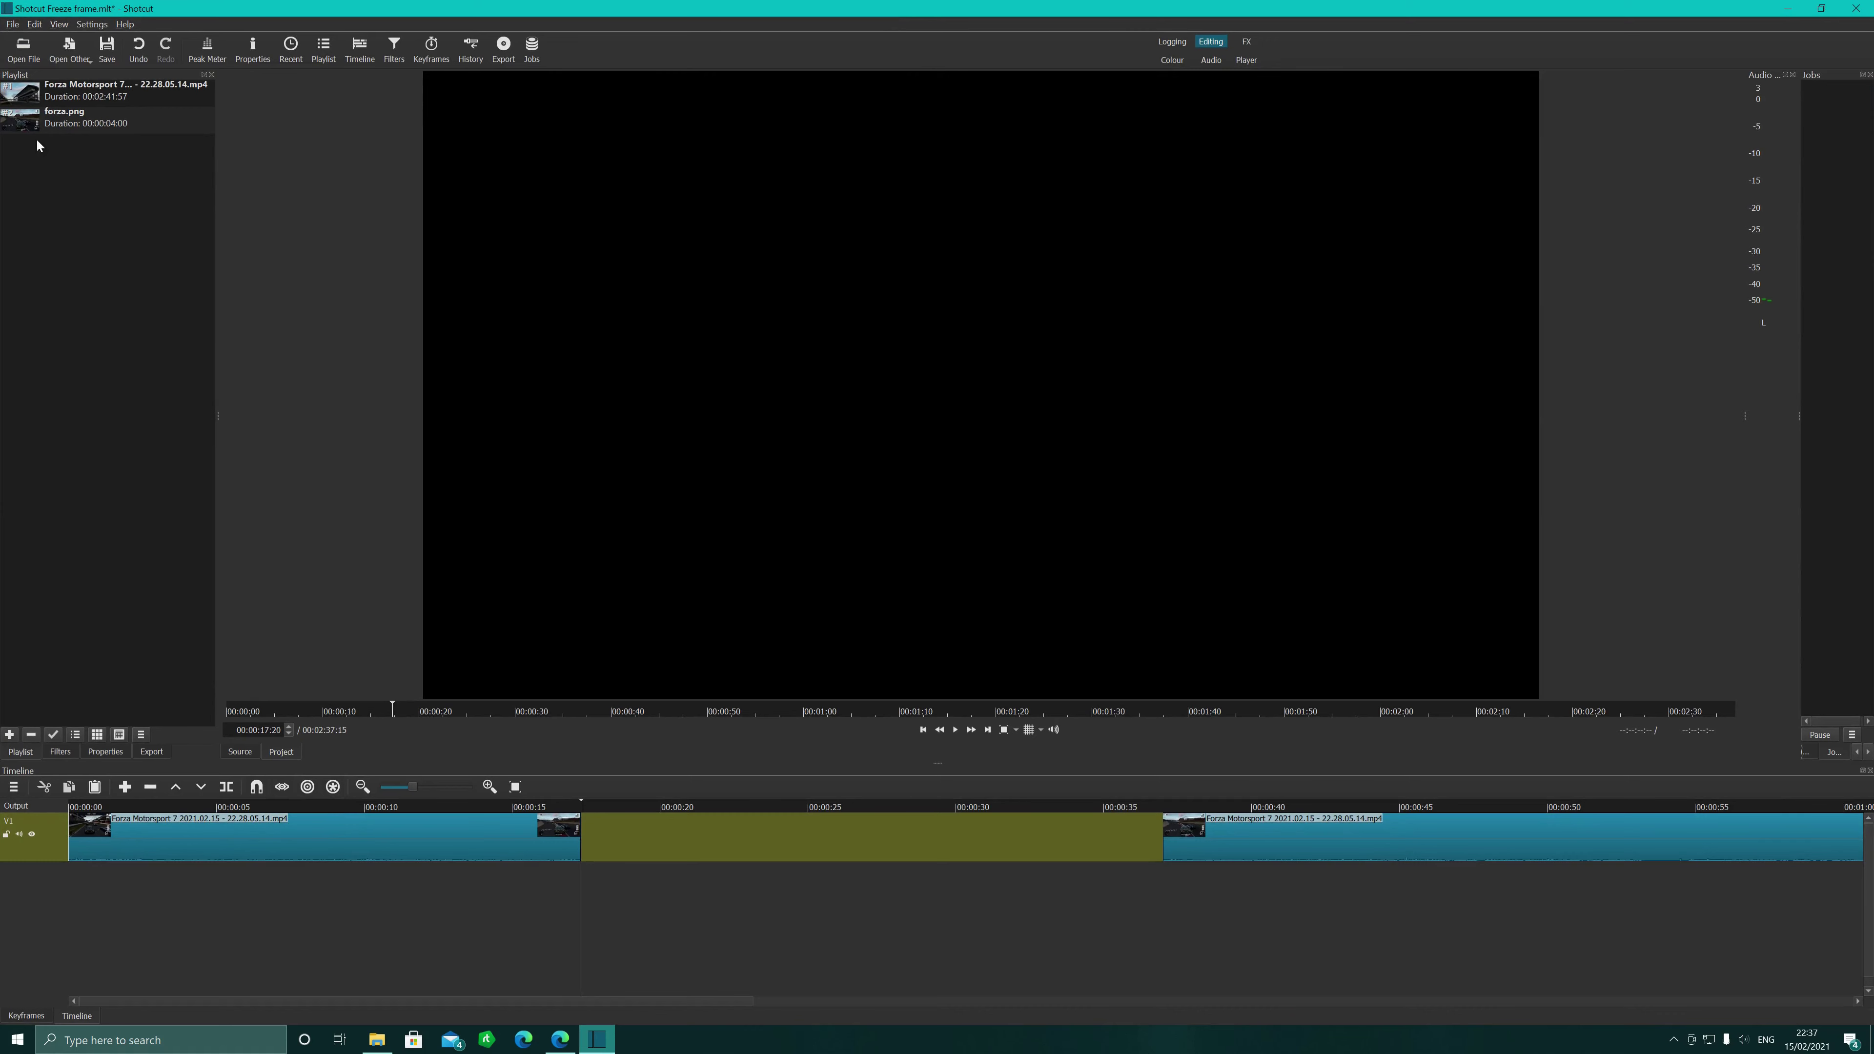
- Place the forza.png still at the 00:00:17:20 split and slide the last clip left against it
left_click_drag(11, 118, 583, 841)
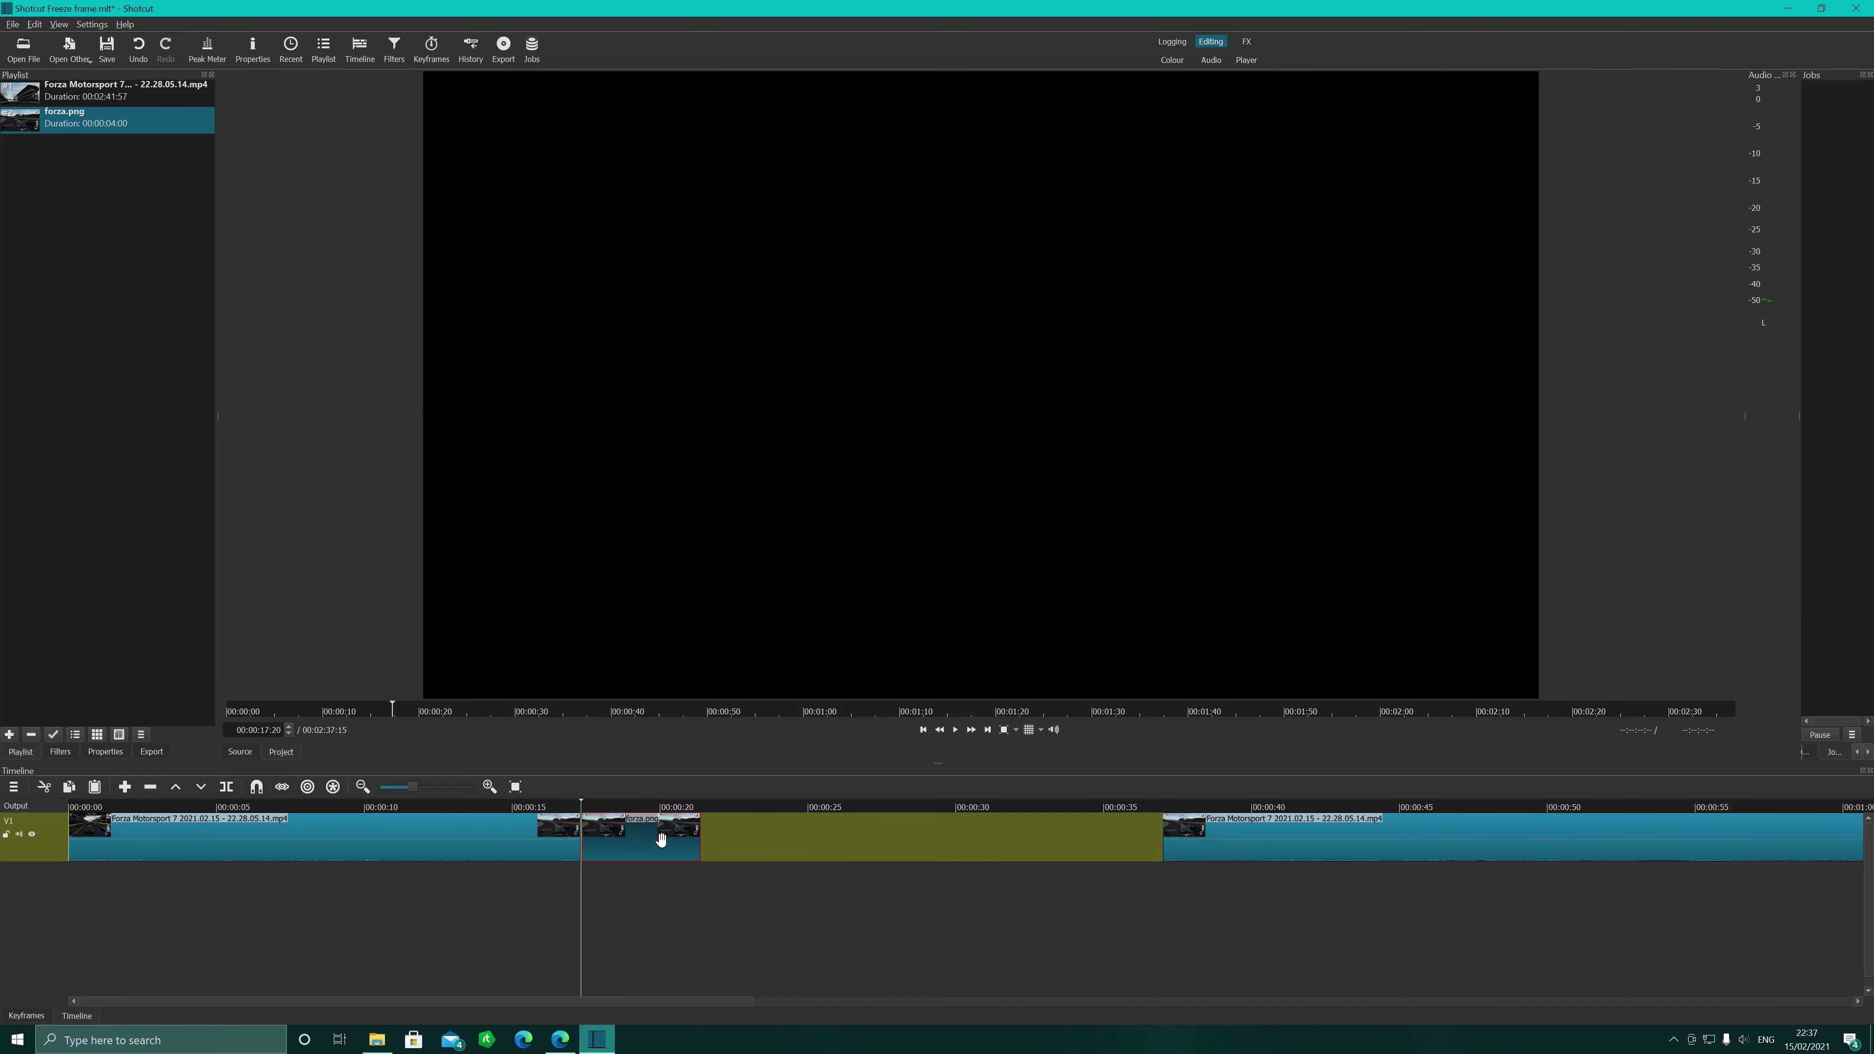
left_click(629, 832)
mouse_move(628, 832)
left_mouse_down()
mouse_move(647, 838)
mouse_move(582, 806)
mouse_move(618, 851)
left_mouse_up()
left_click(534, 806)
left_click(618, 849)
left_click(814, 848)
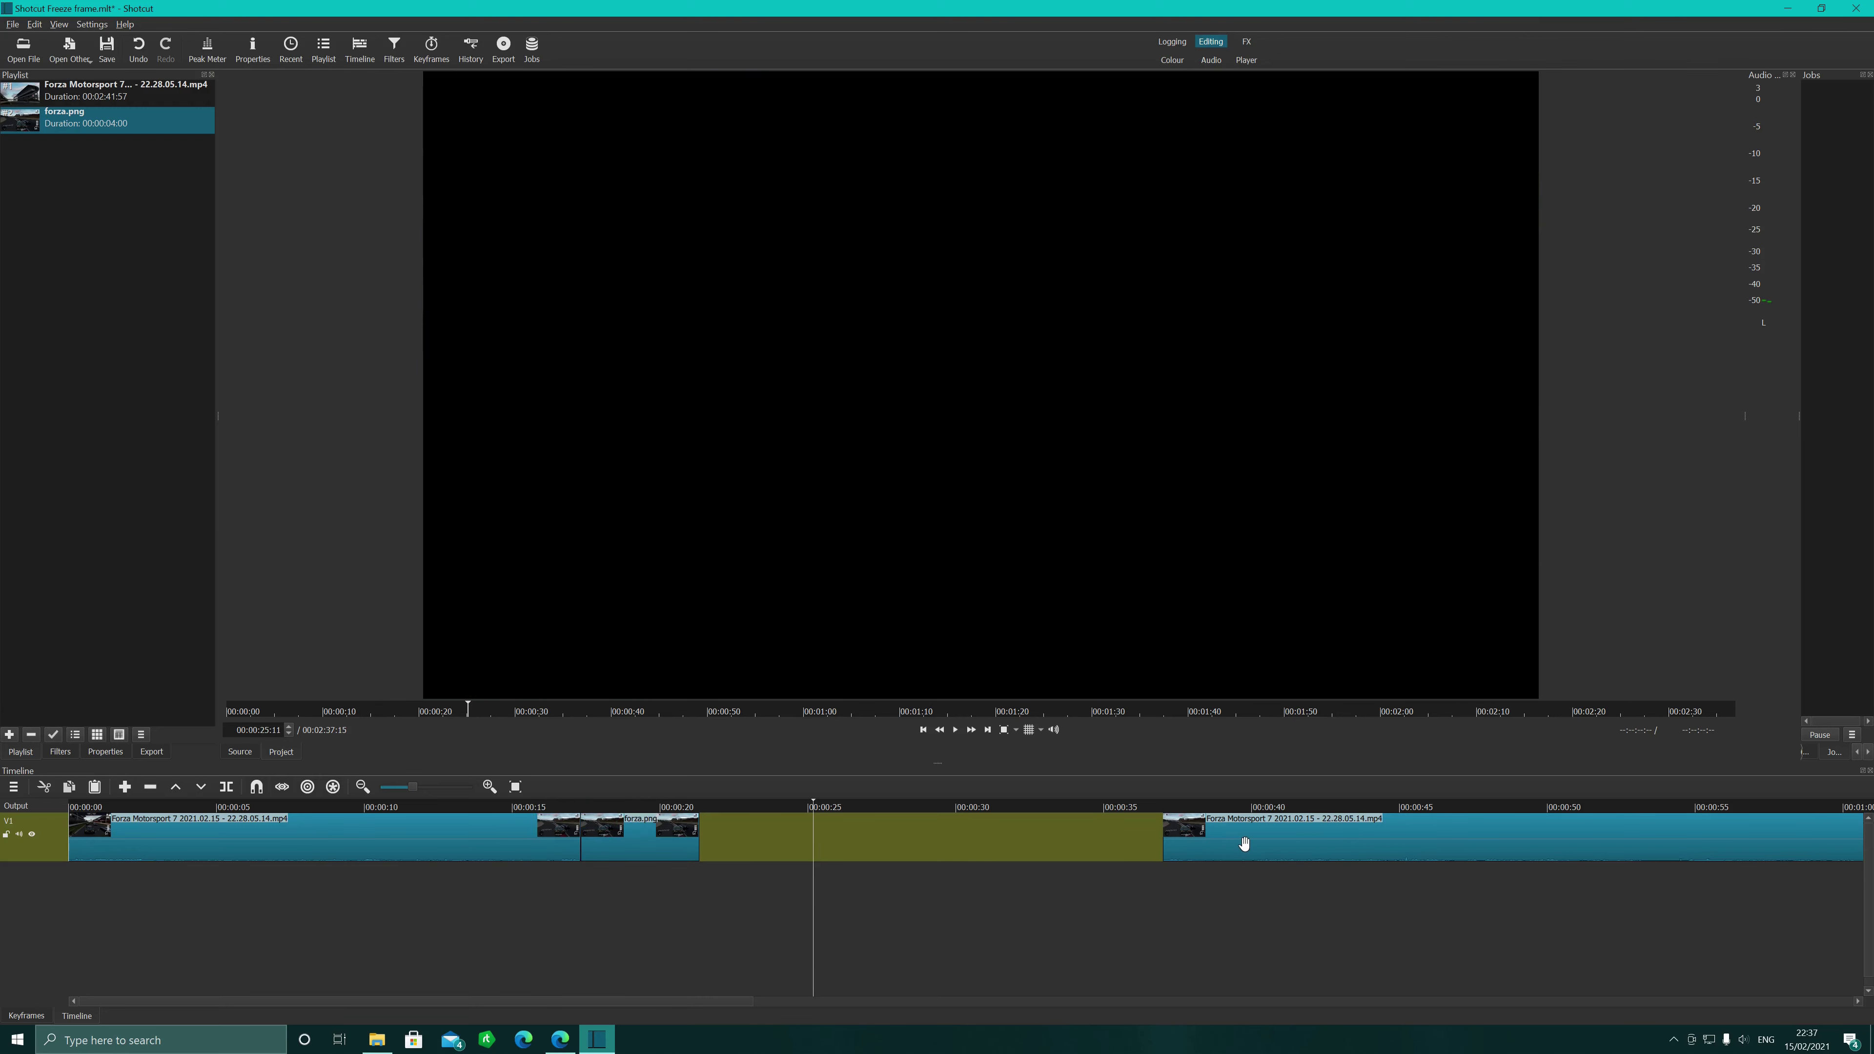
left_click_drag(1243, 845, 449, 803)
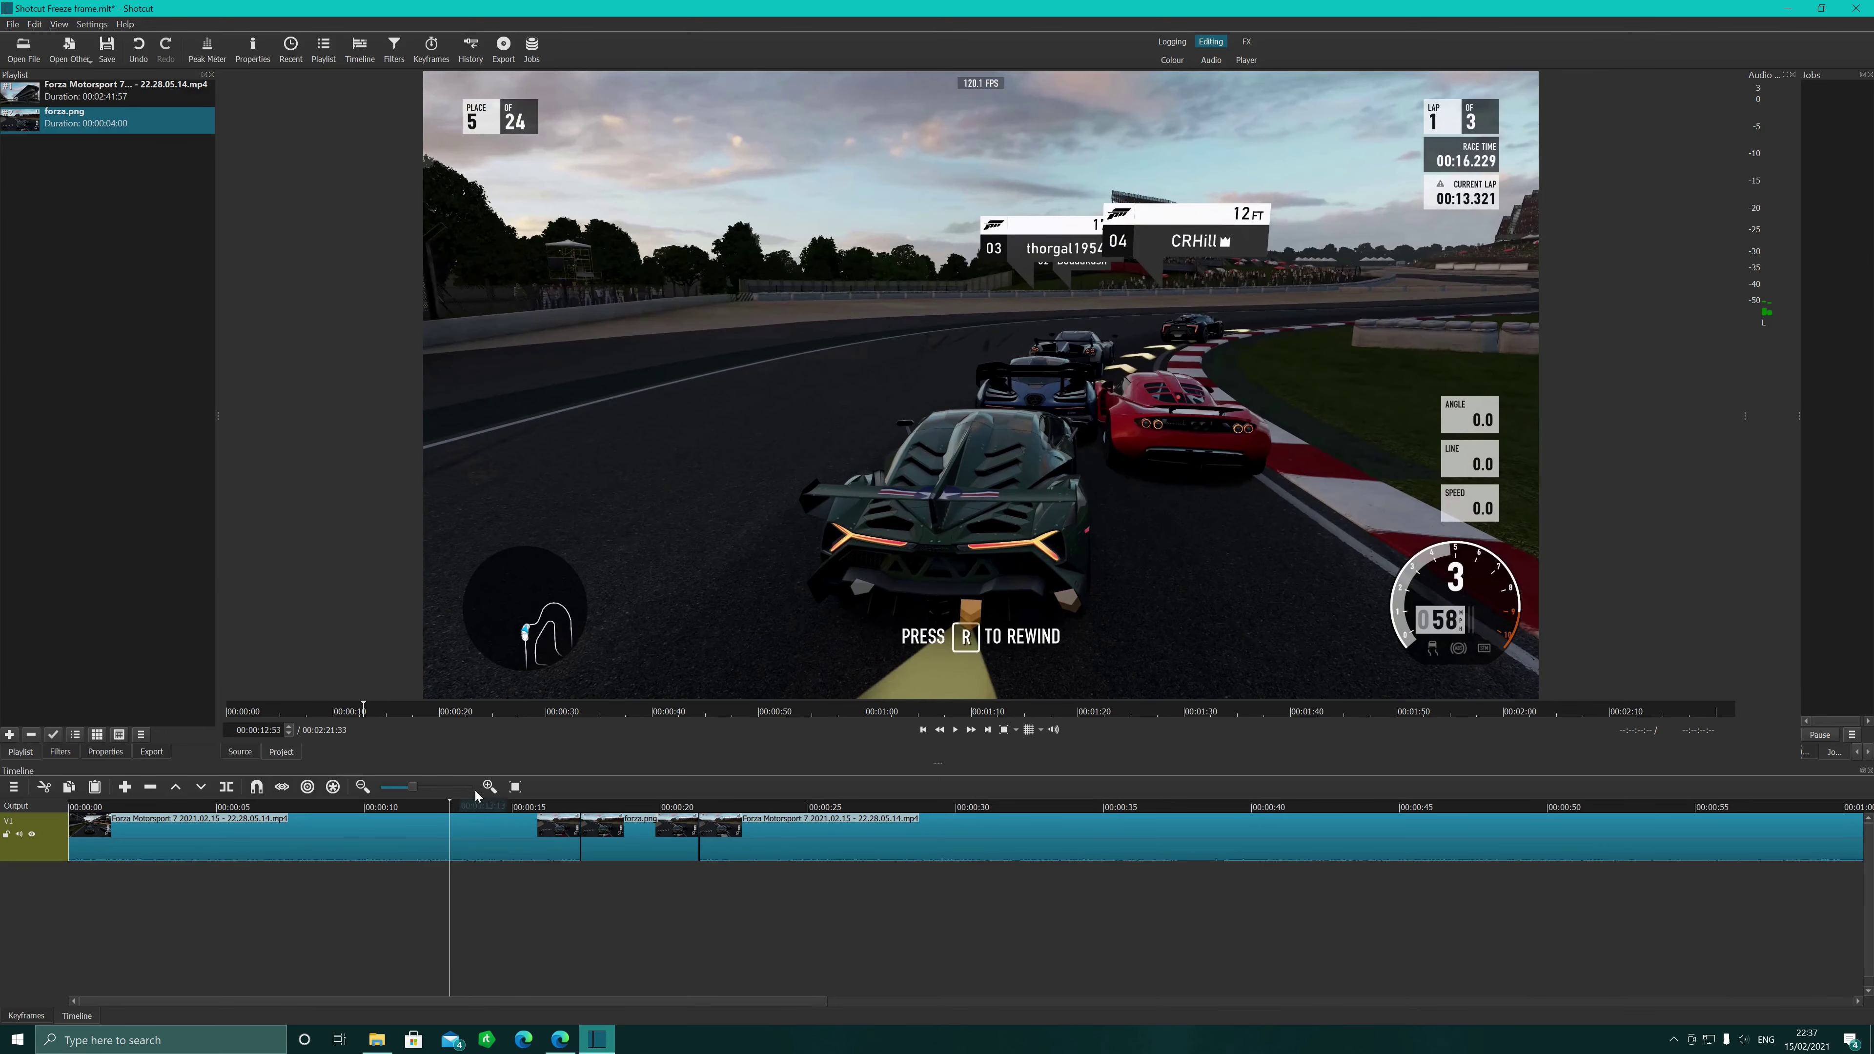
left_click(956, 730)
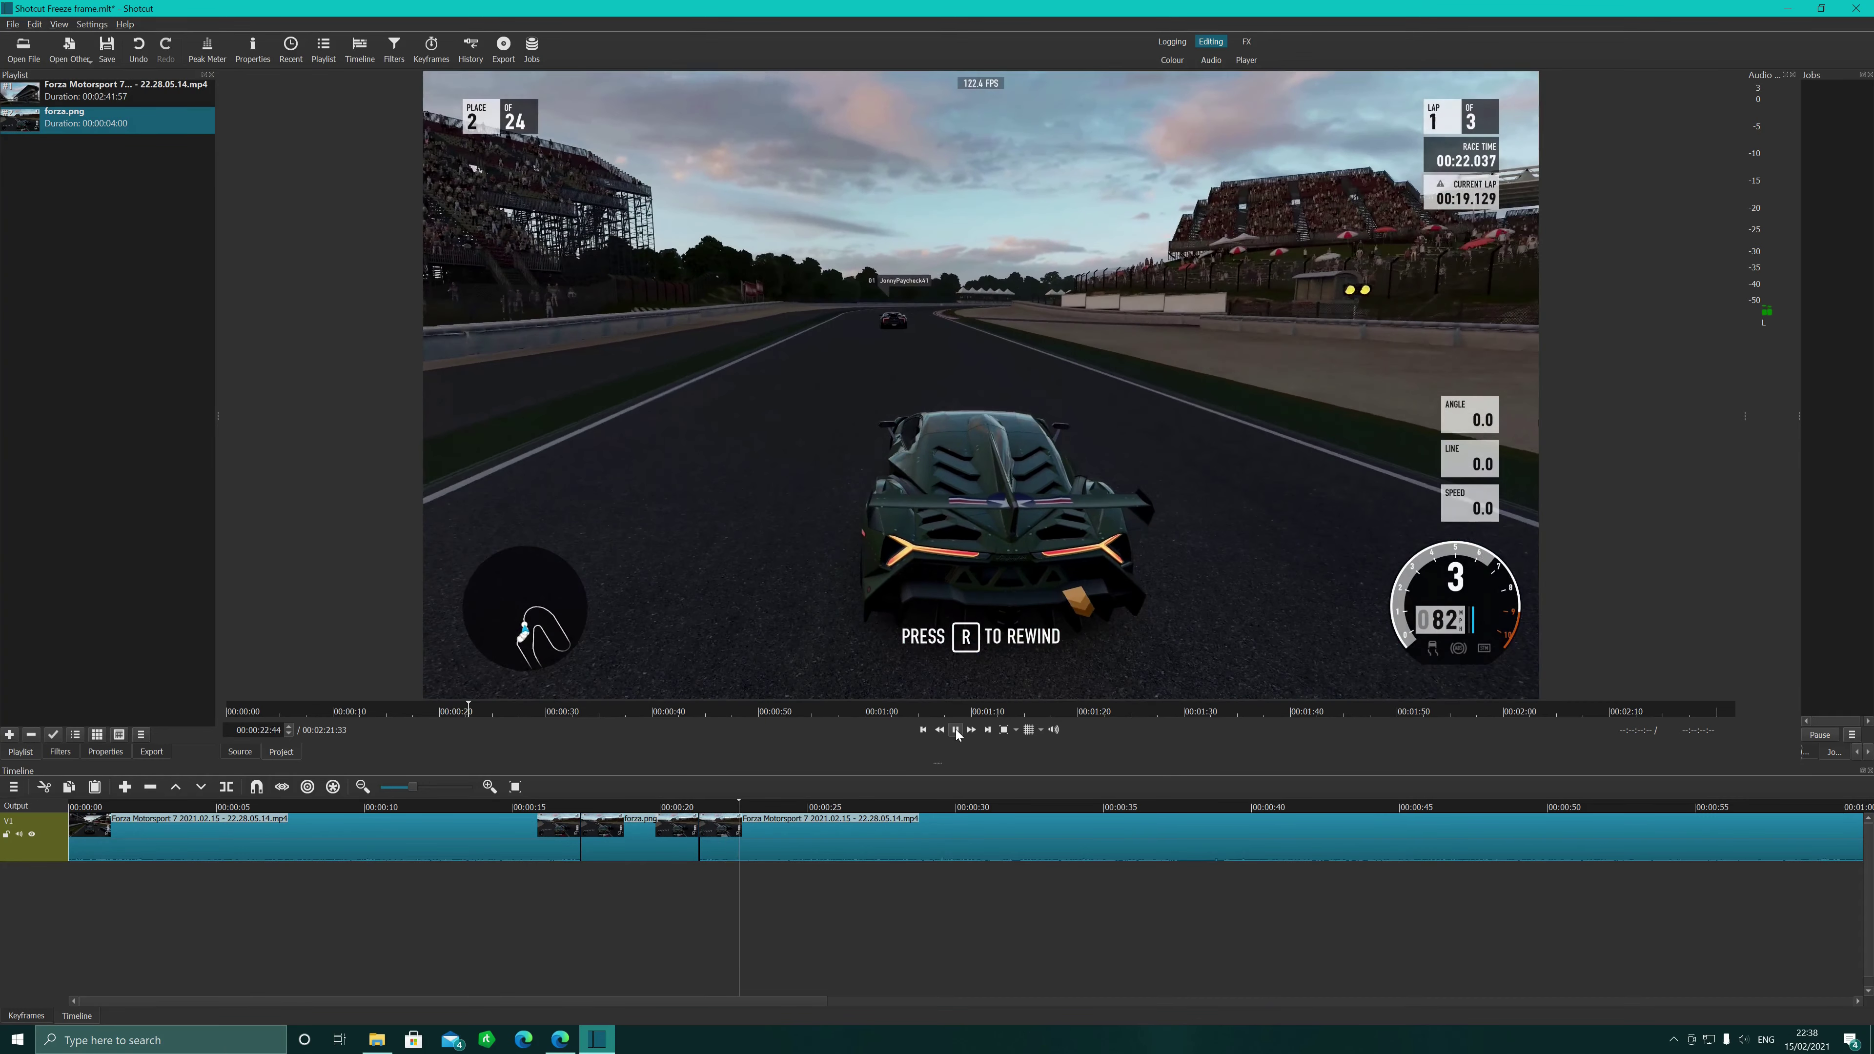
left_click(956, 729)
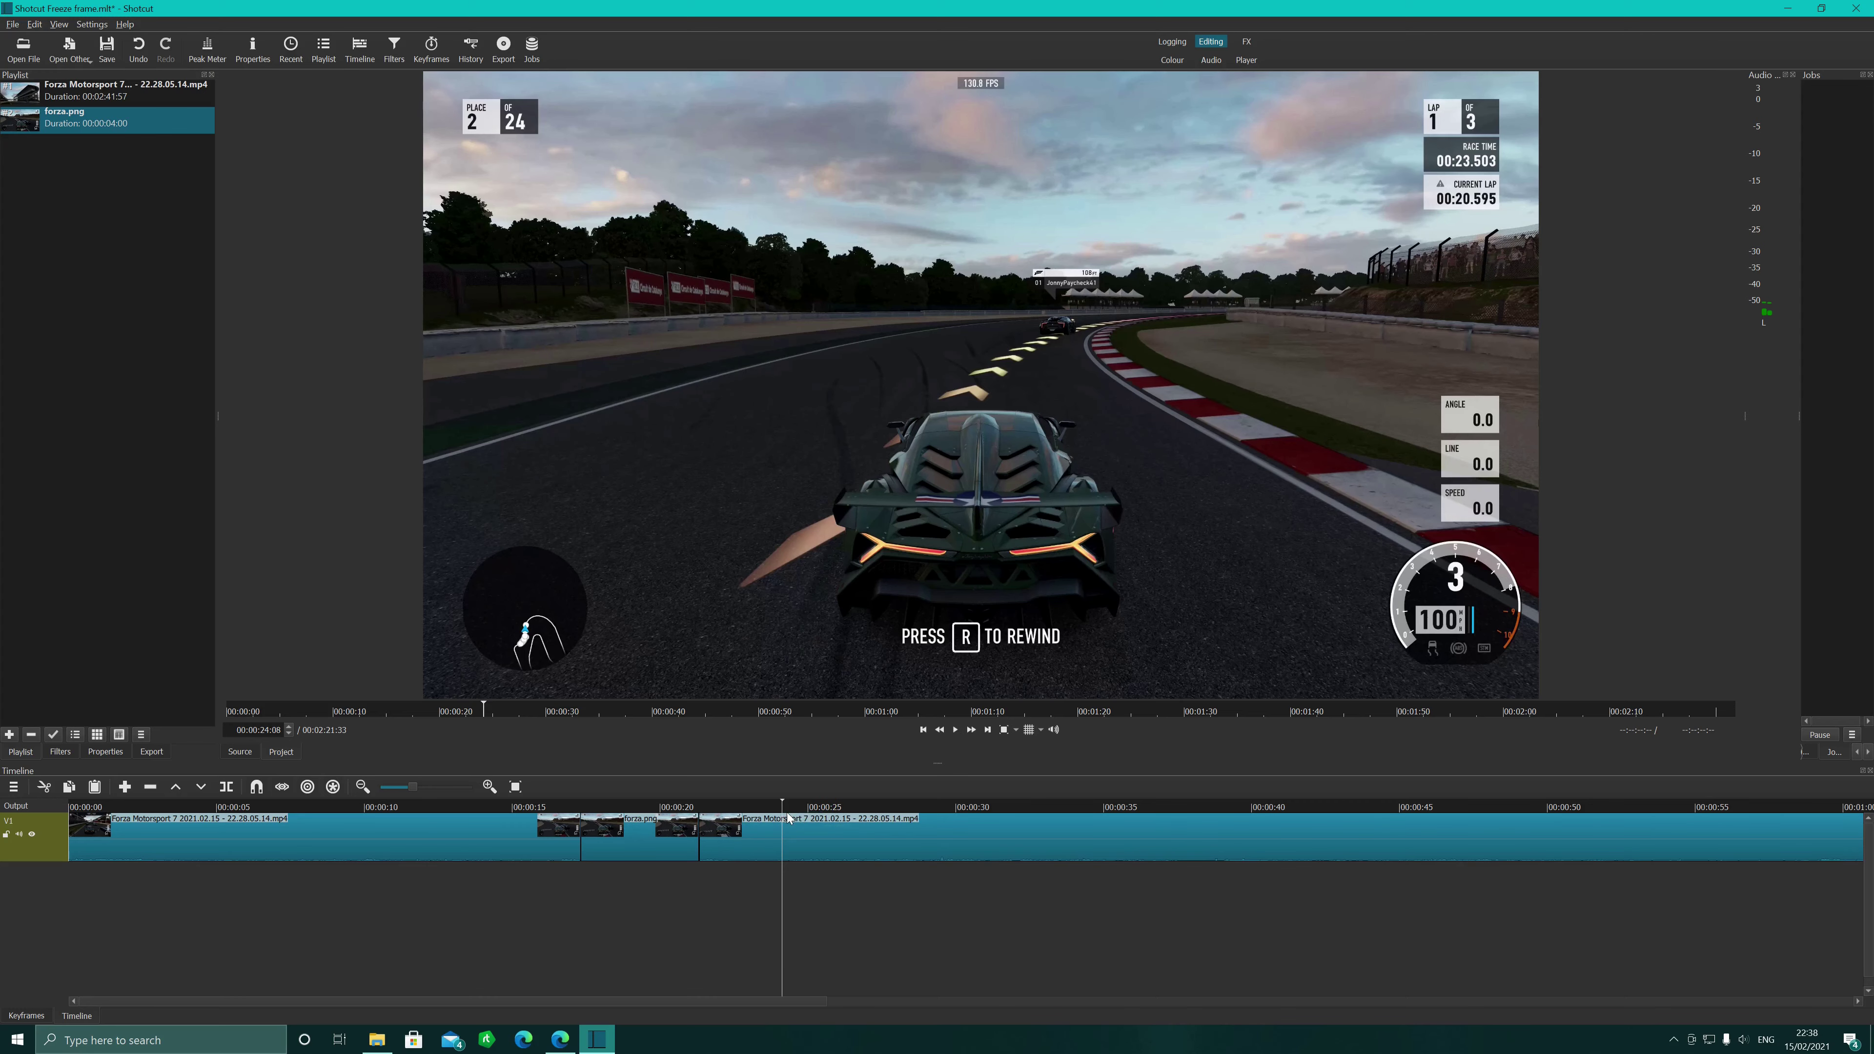
- Pause playback at 00:00:26:05 mid-drift and split the Forza clip there
left_click(956, 729)
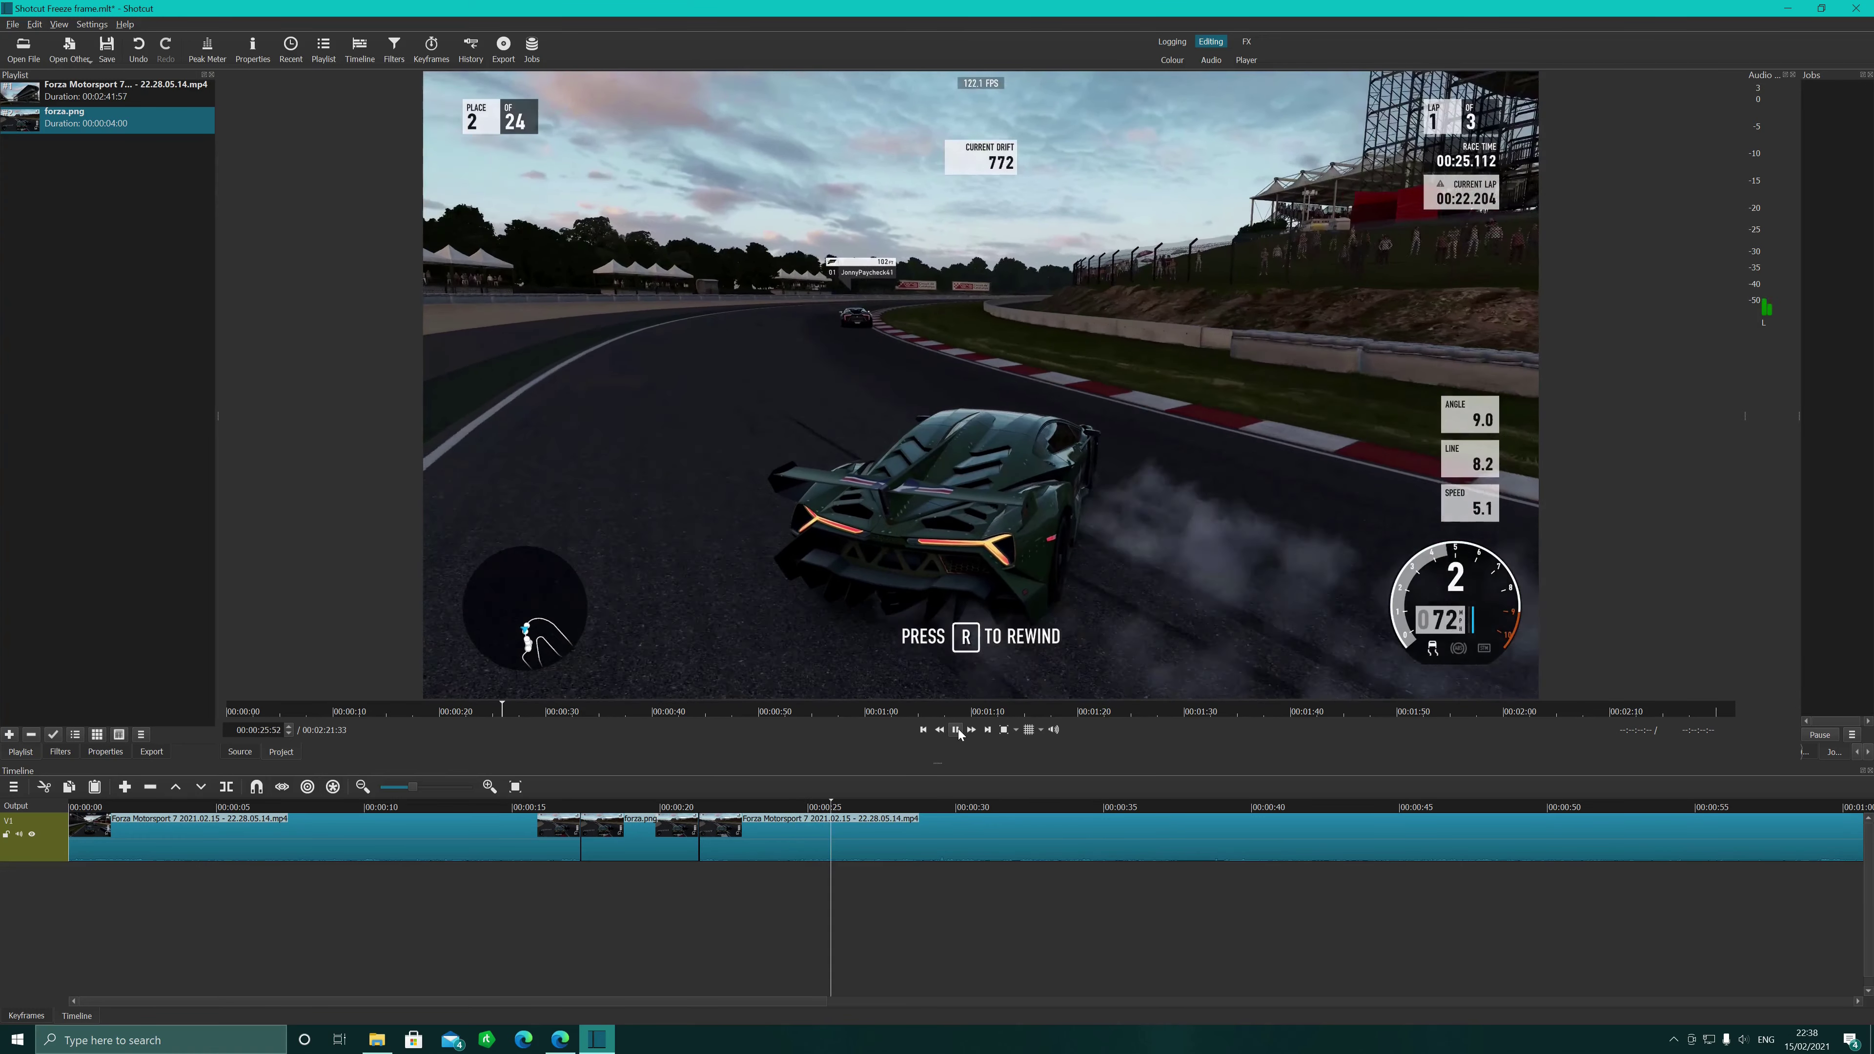
left_click(956, 728)
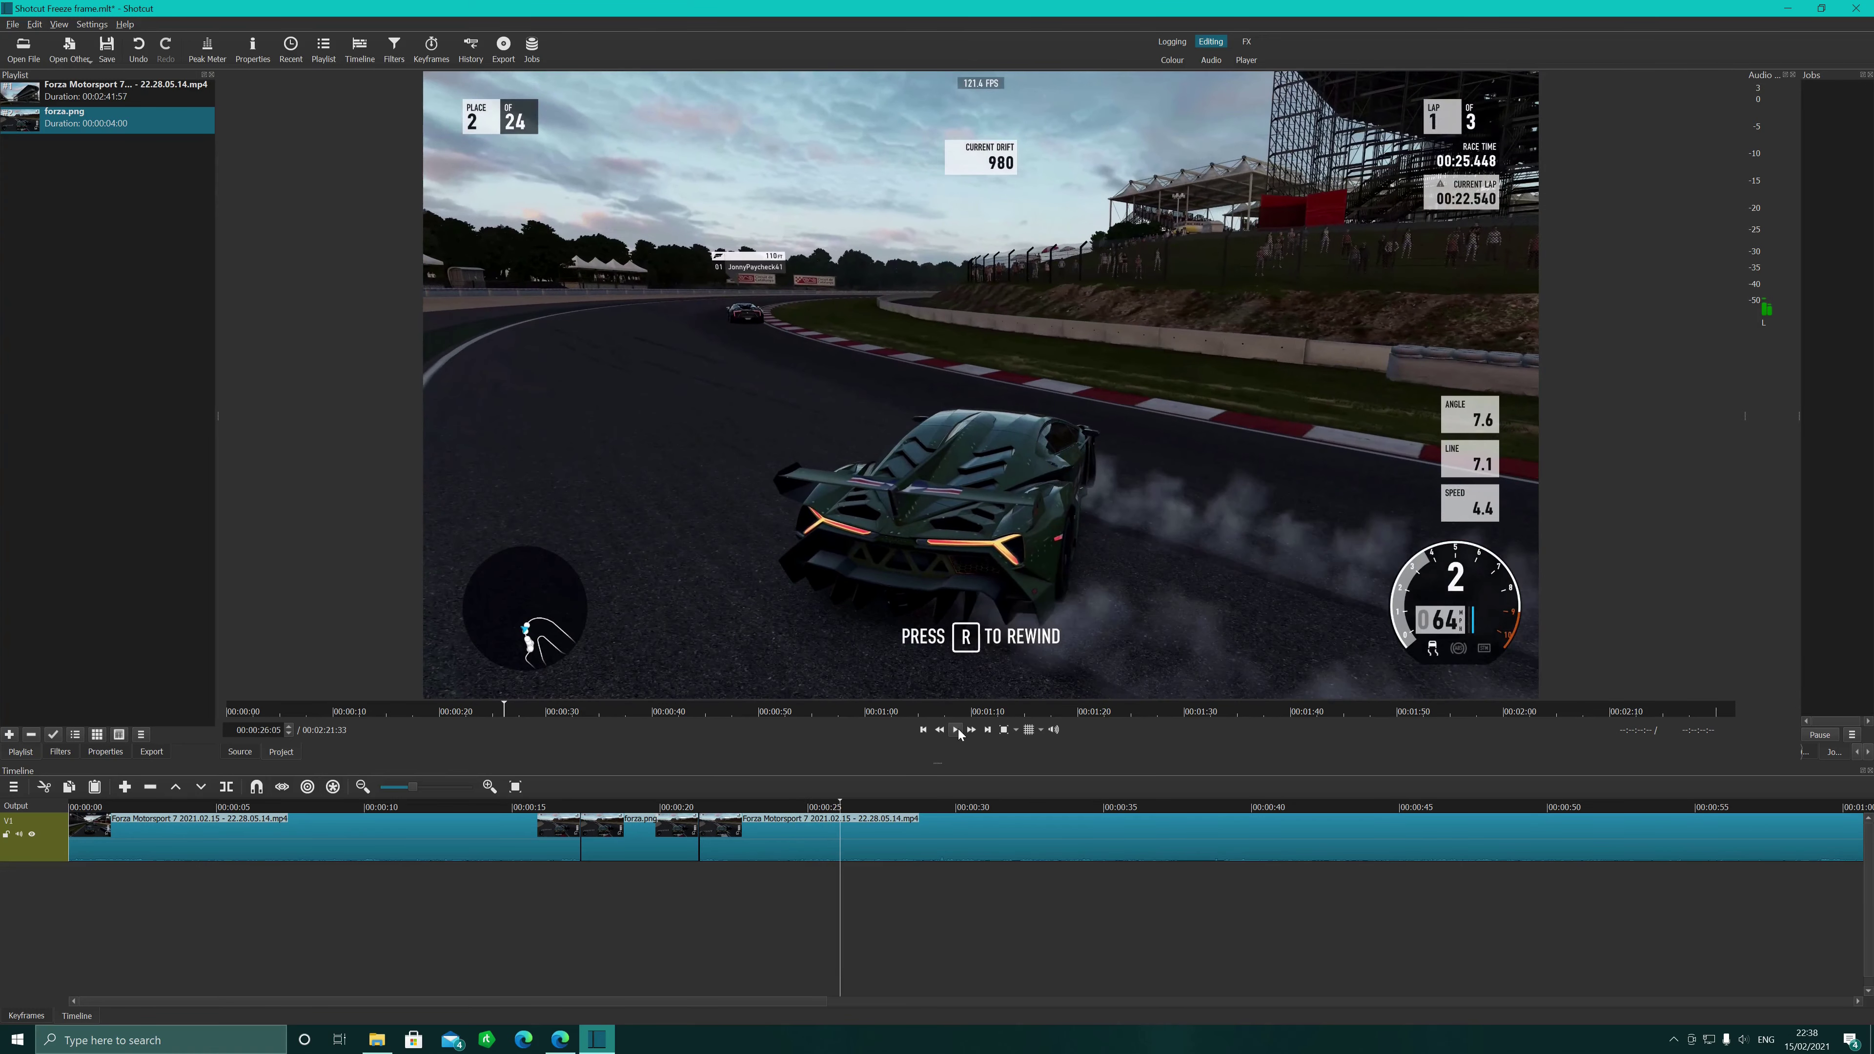
right_click(842, 840)
left_click(863, 895)
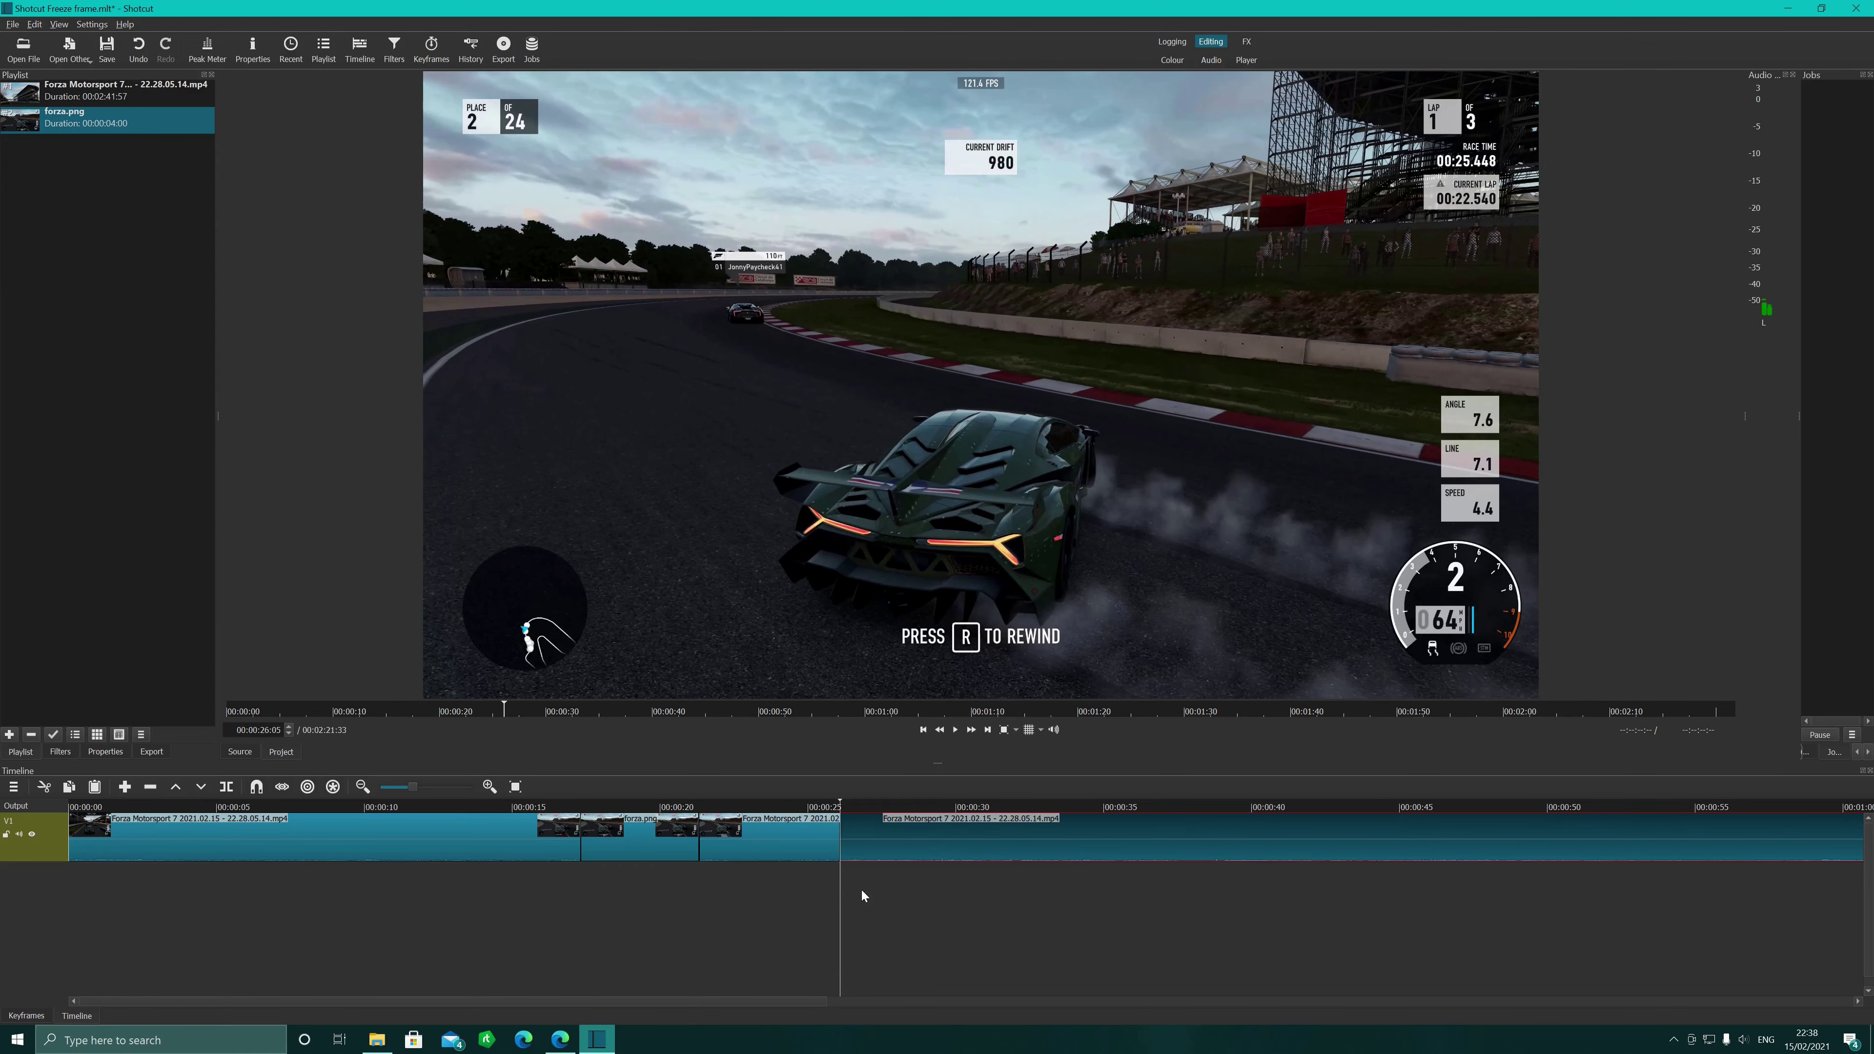
- Export the drift frame as a PNG named 'forza slideout' on the Desktop
left_click(13, 23)
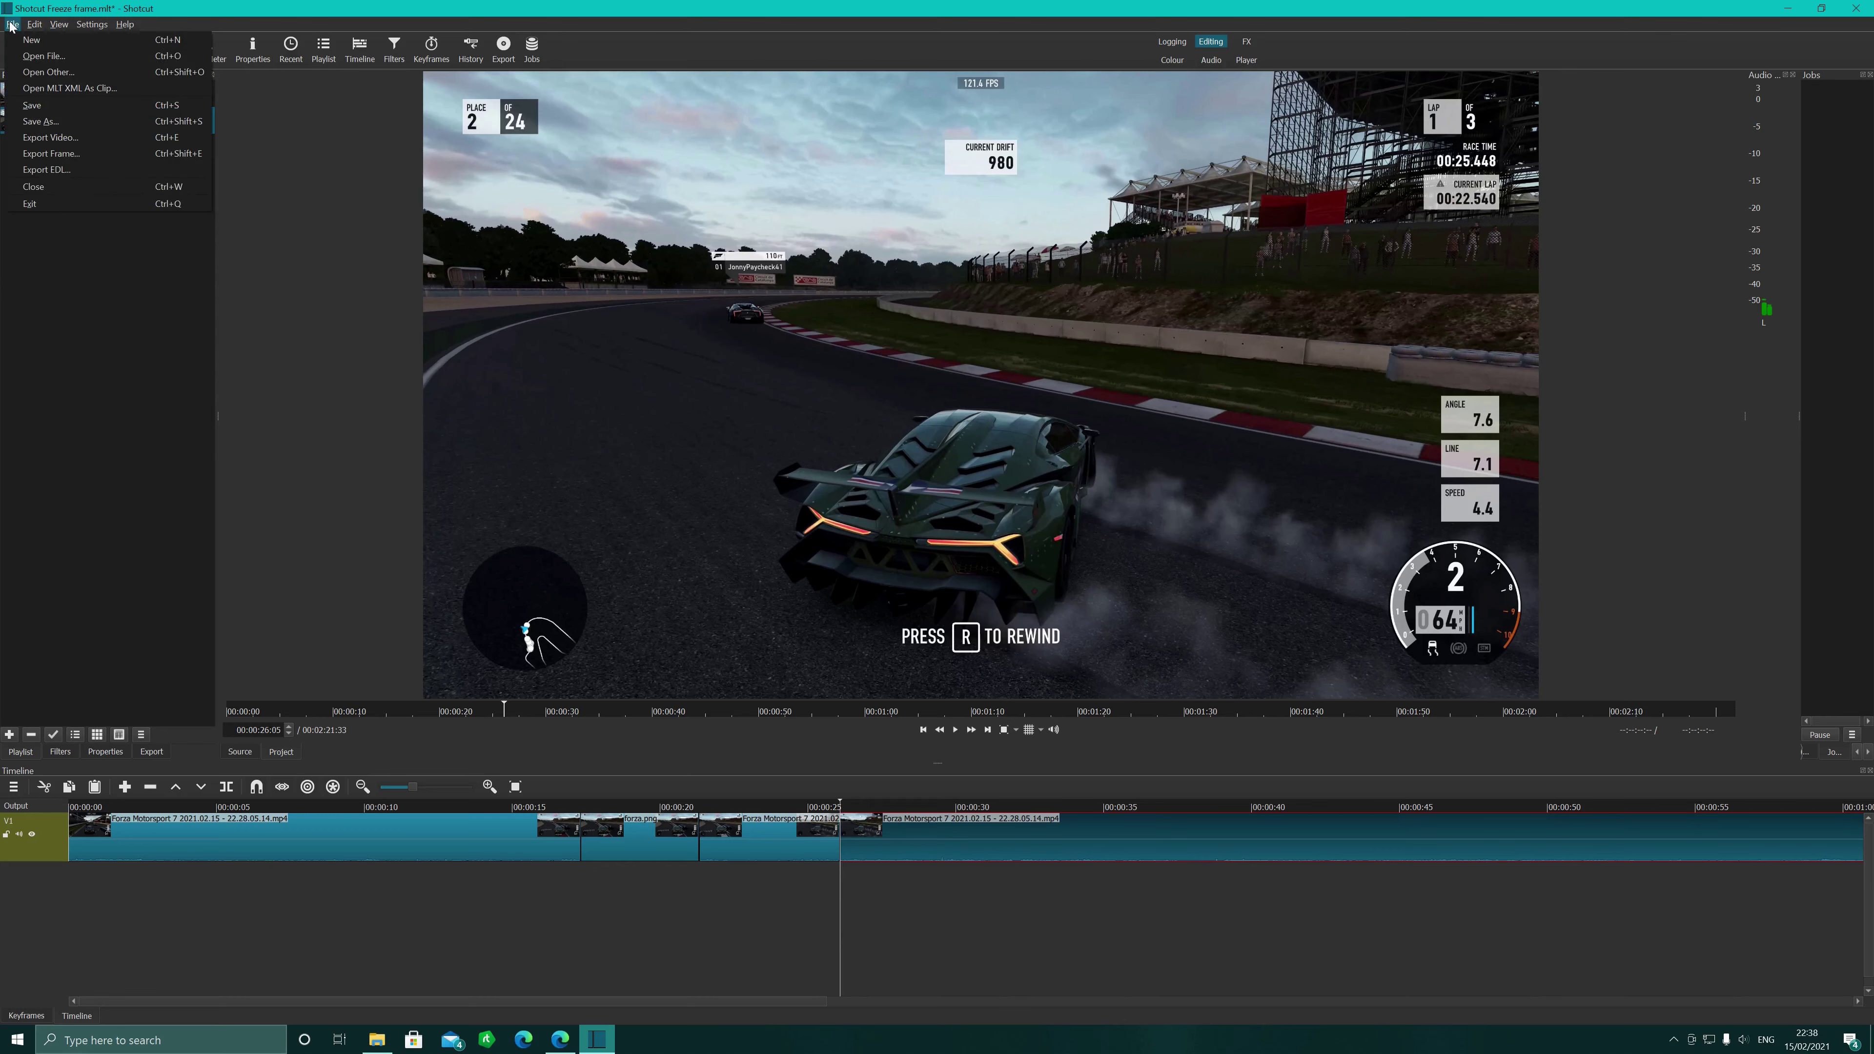
left_click(62, 160)
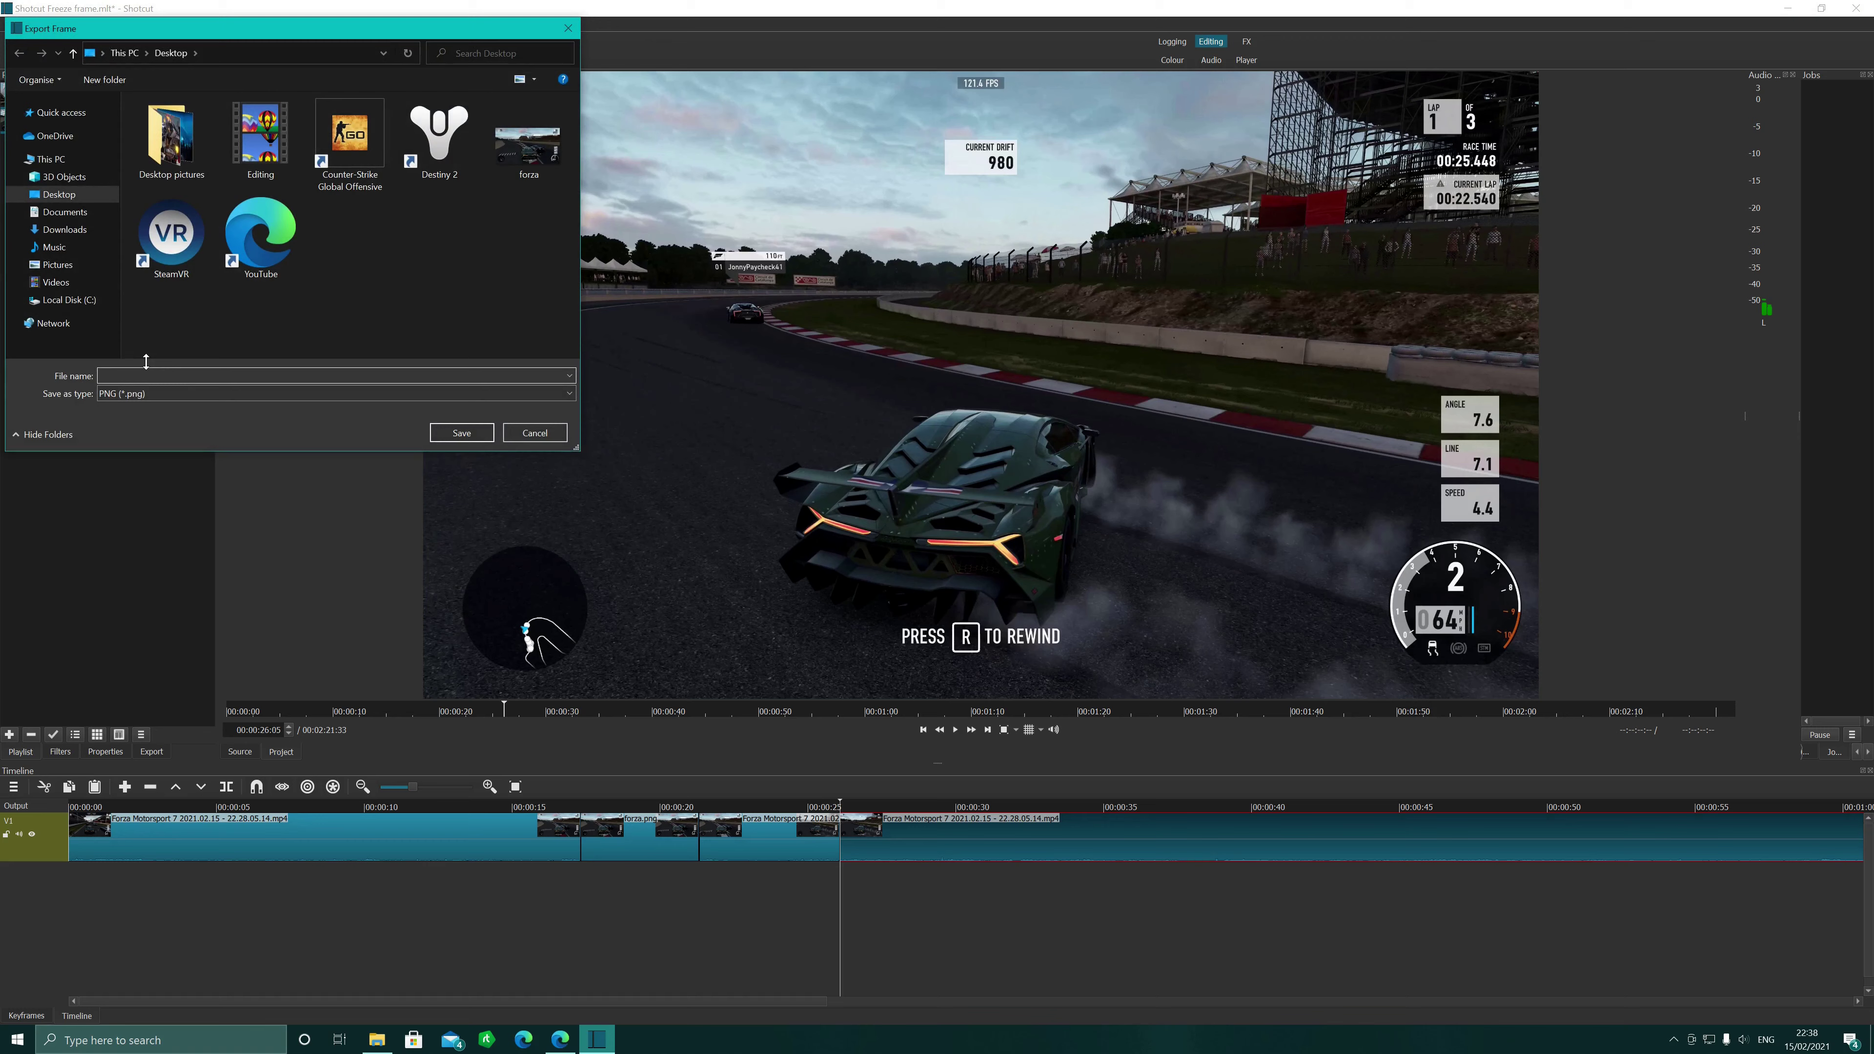
type("forza ")
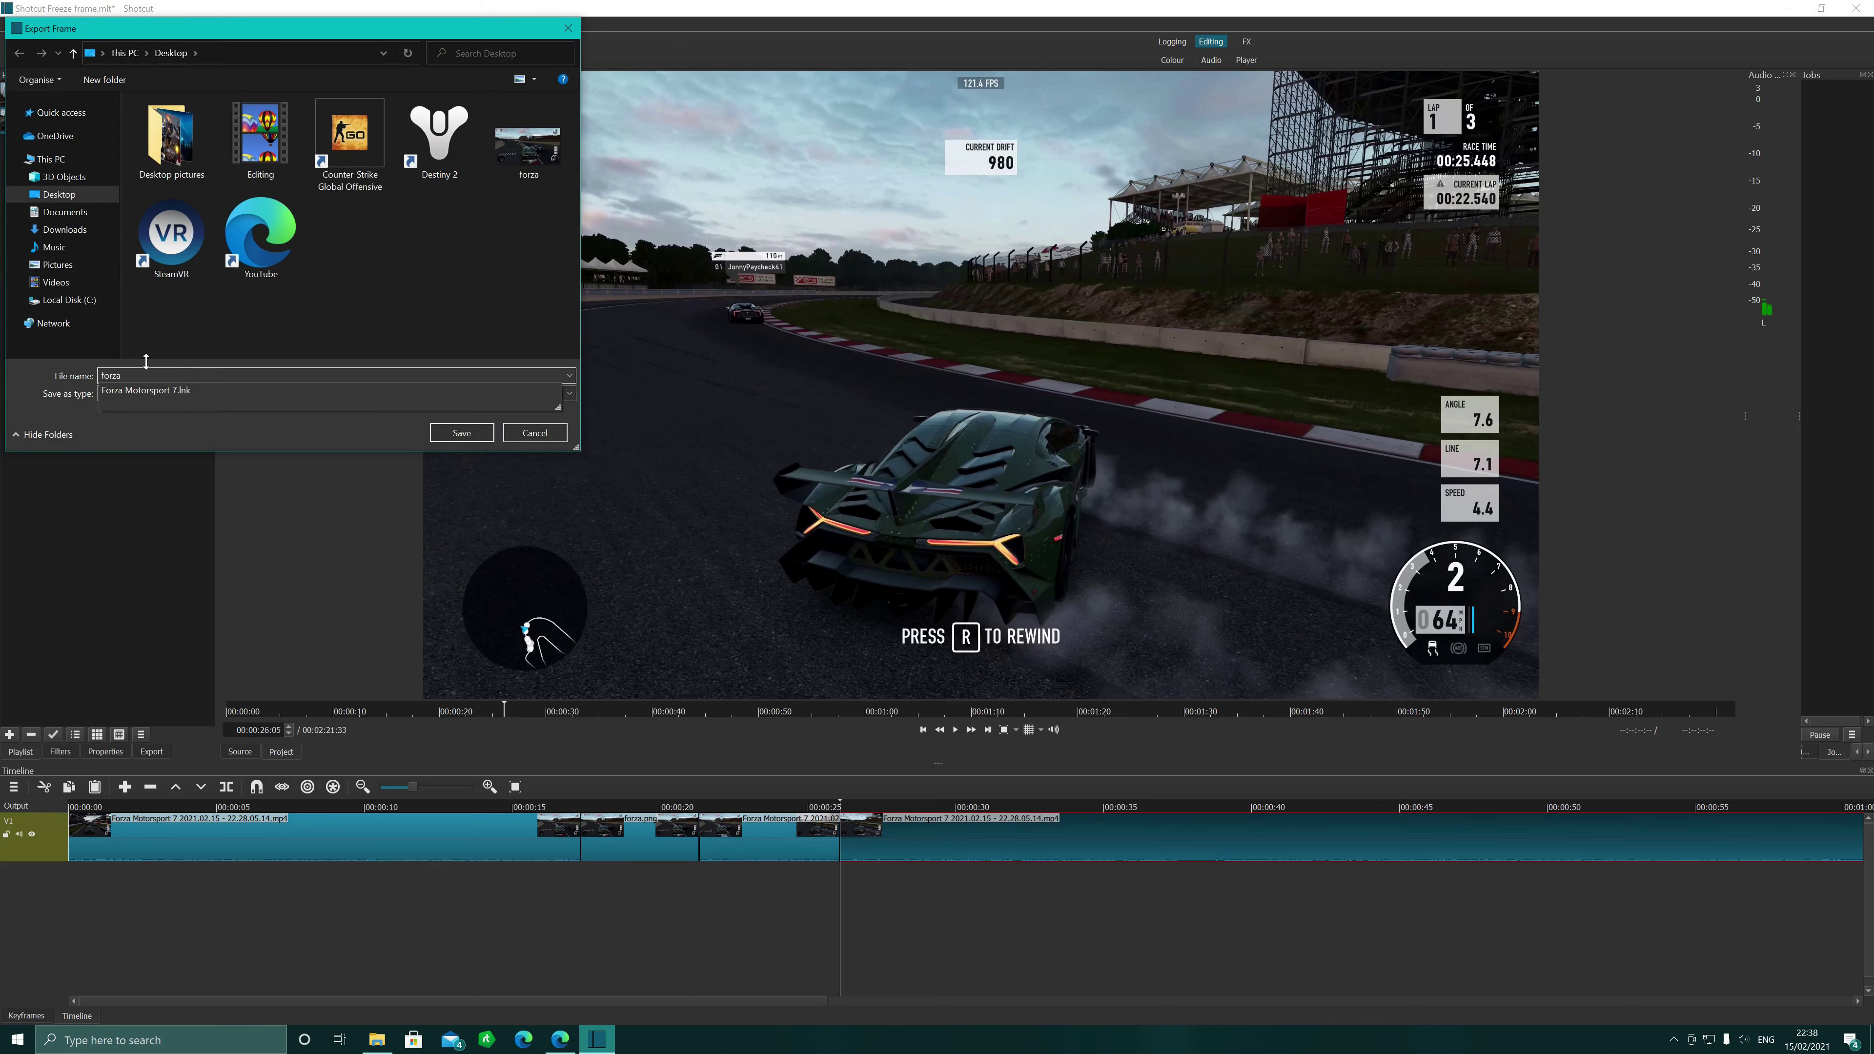
type("slideout")
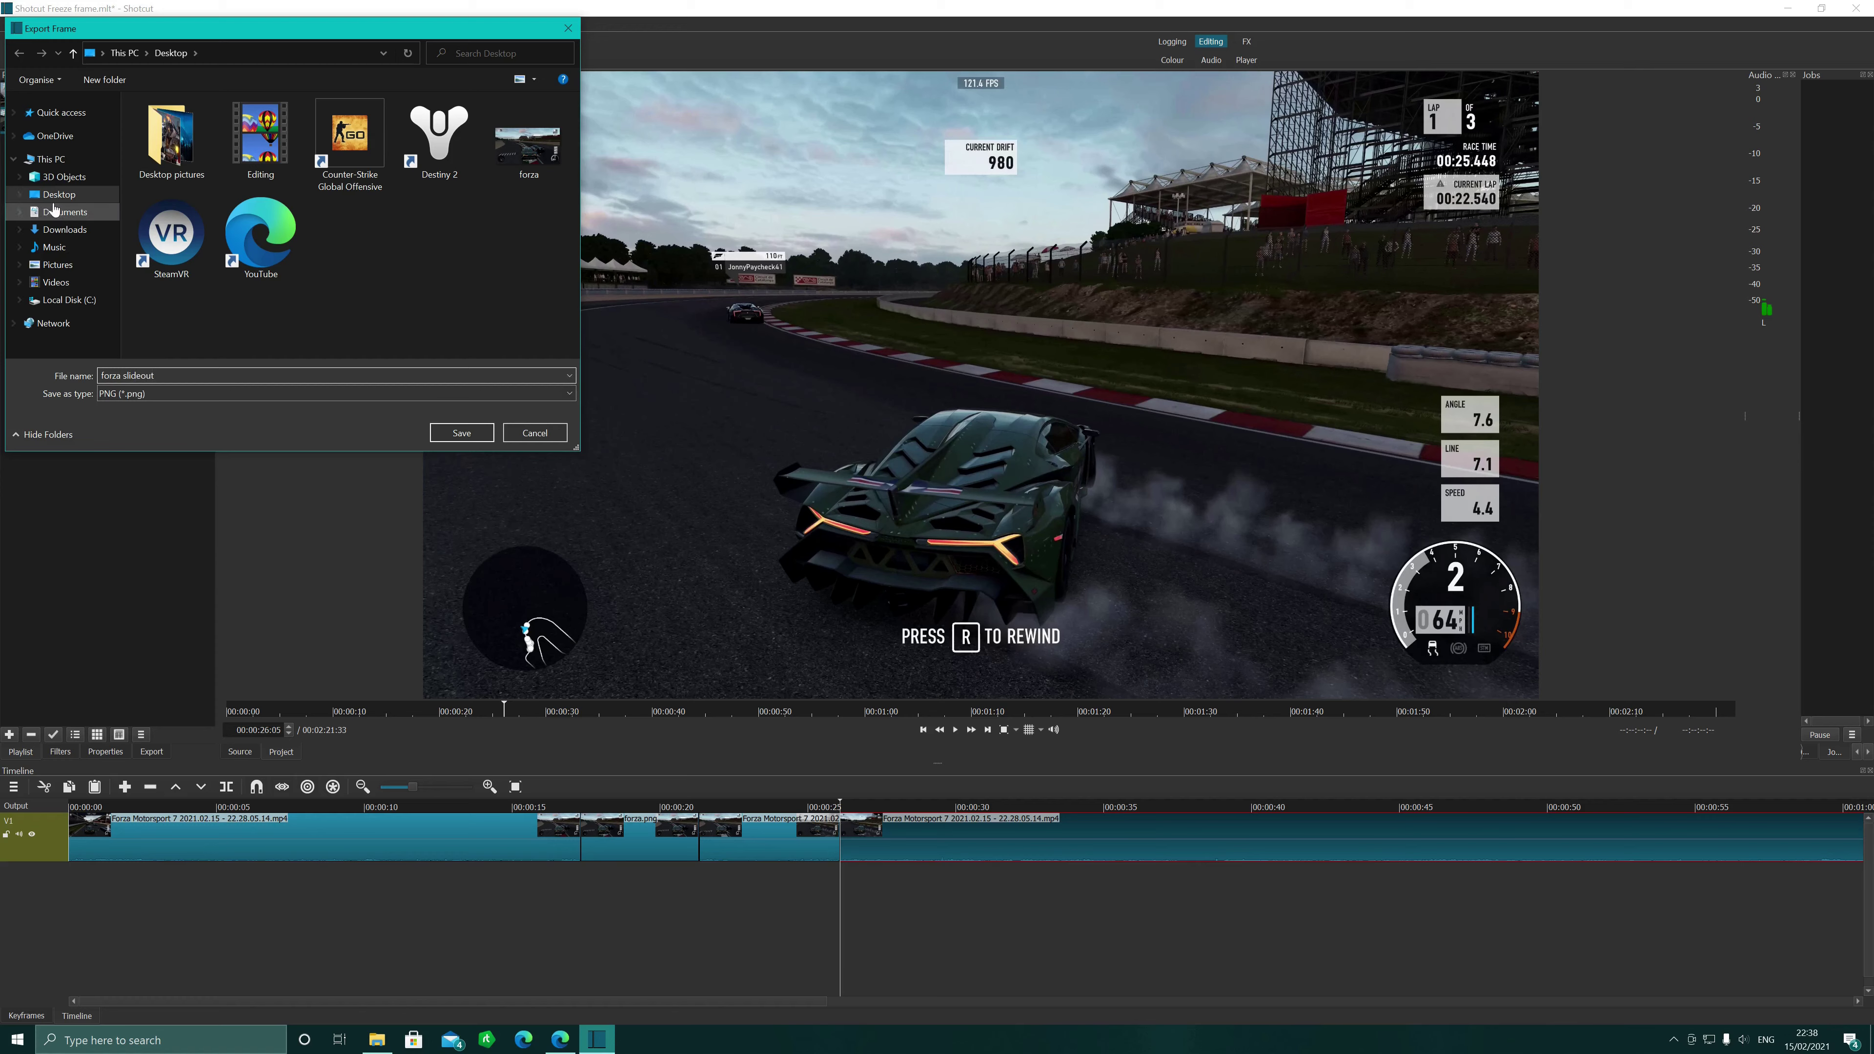
left_click(461, 434)
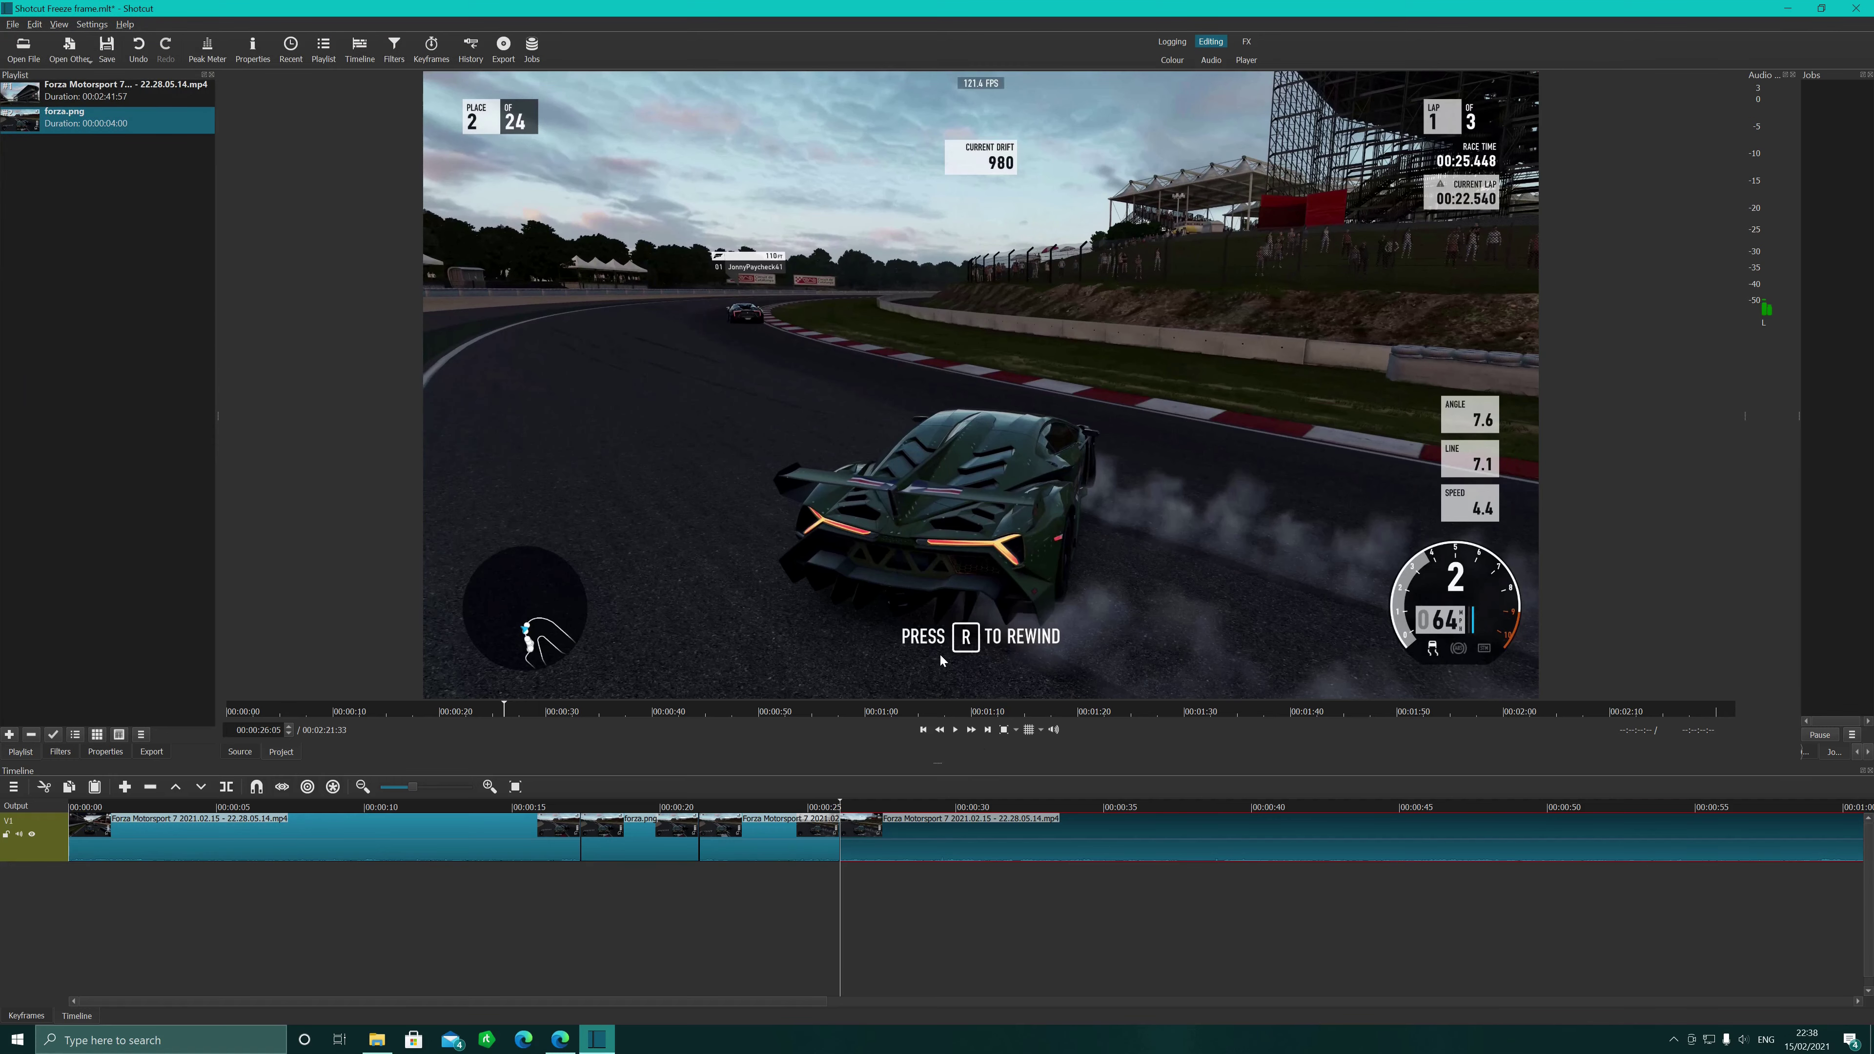
- Insert a gap at the split, add forza slideout.png to the playlist, and drop it into the gap
key("v")
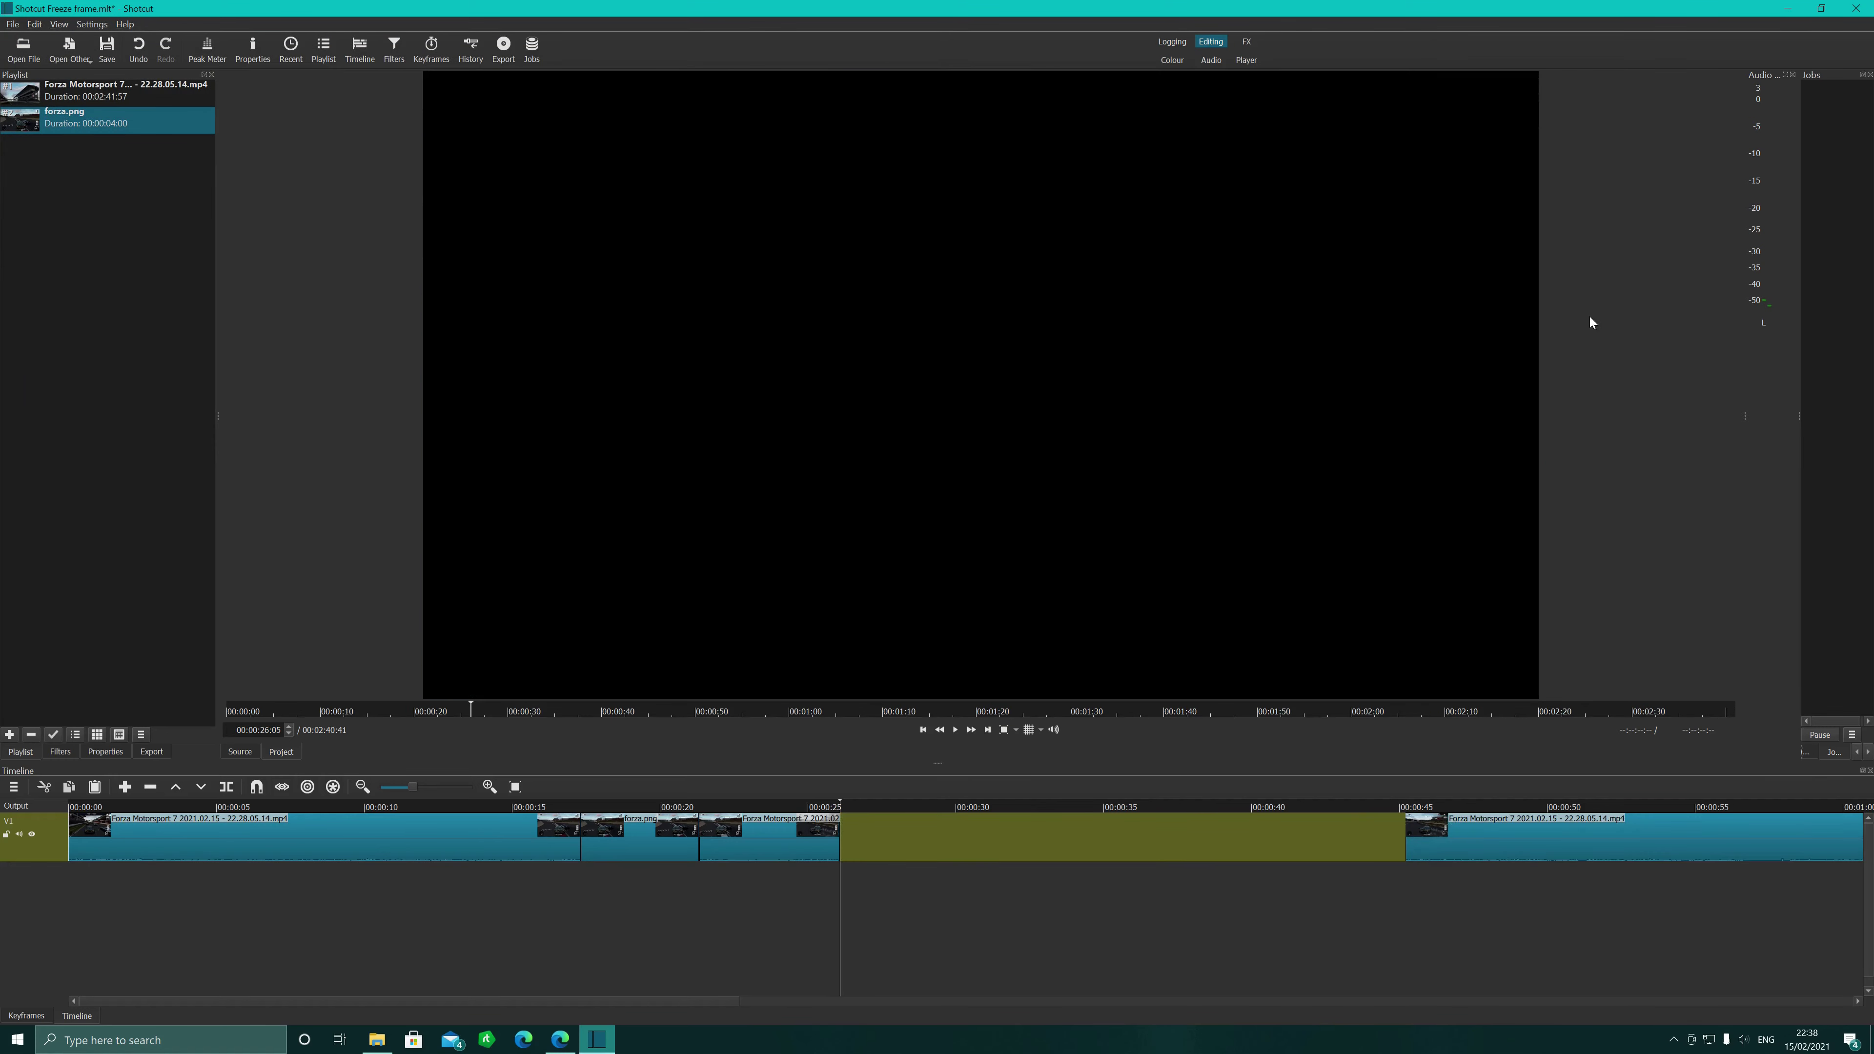
left_click(1820, 9)
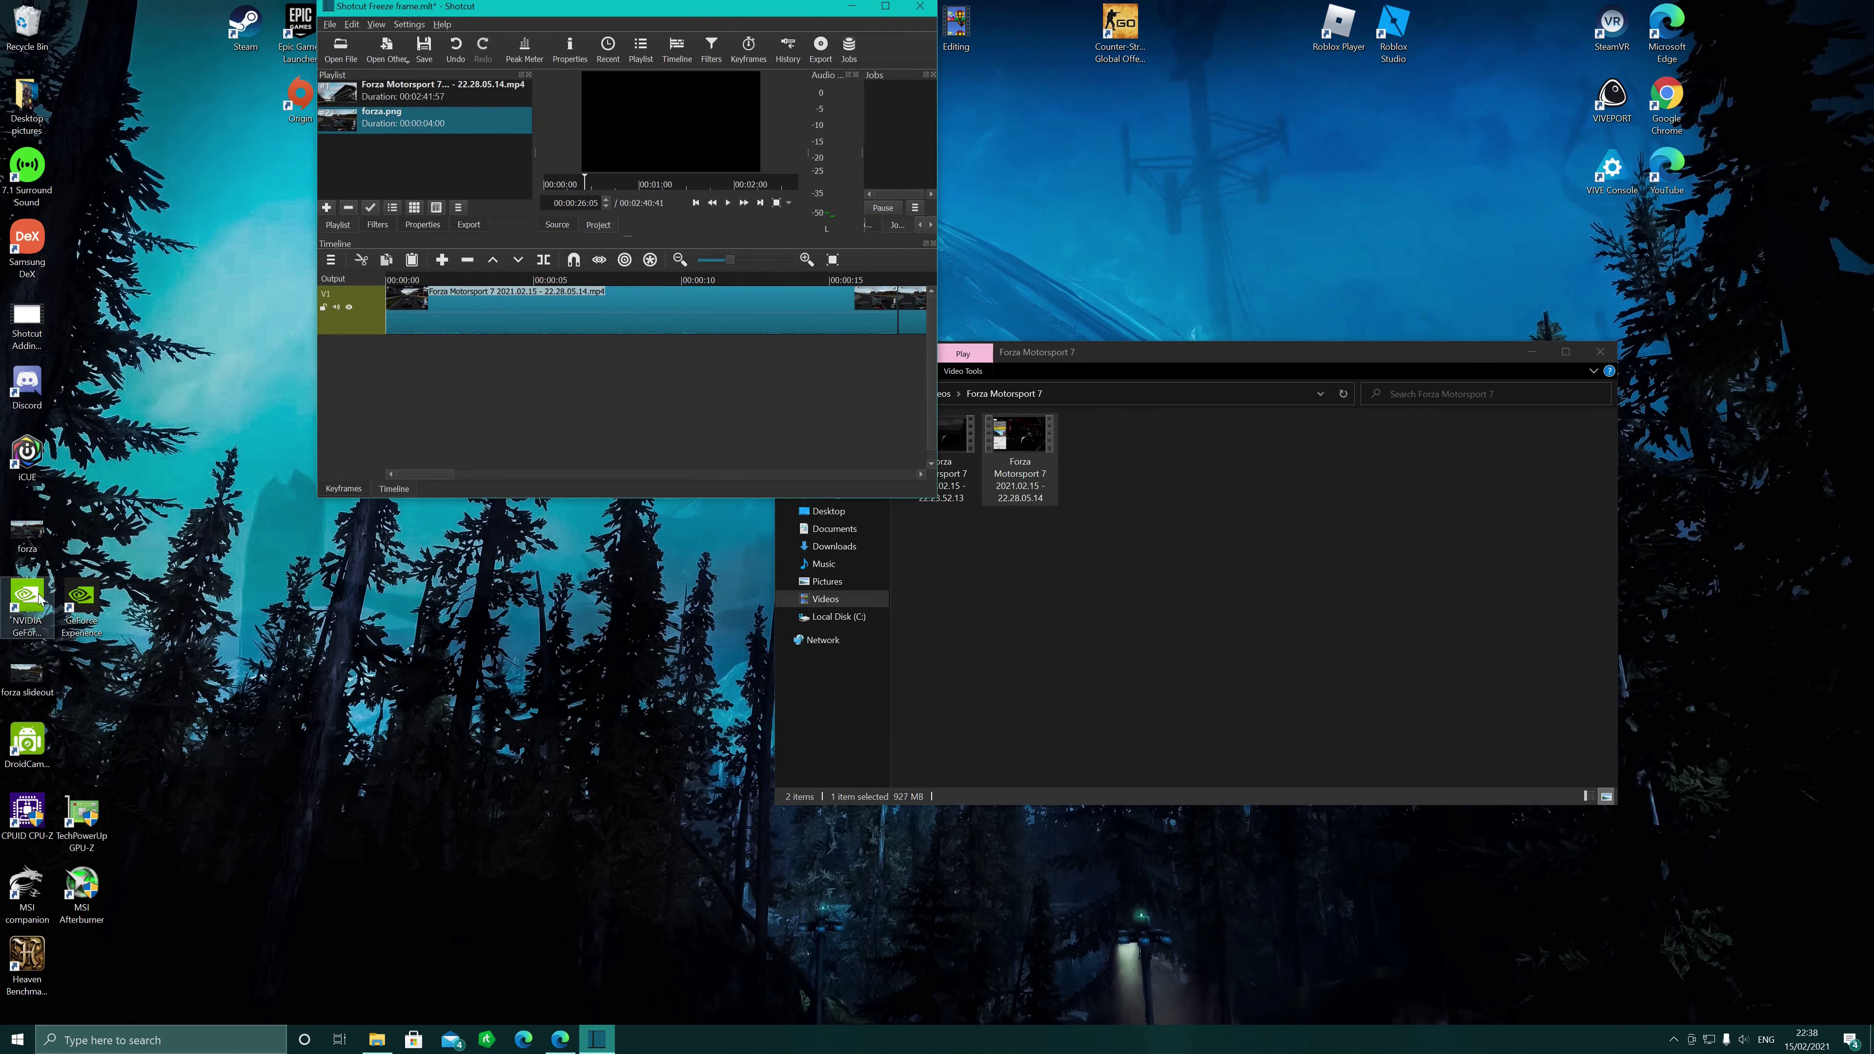
left_click_drag(28, 671, 417, 136)
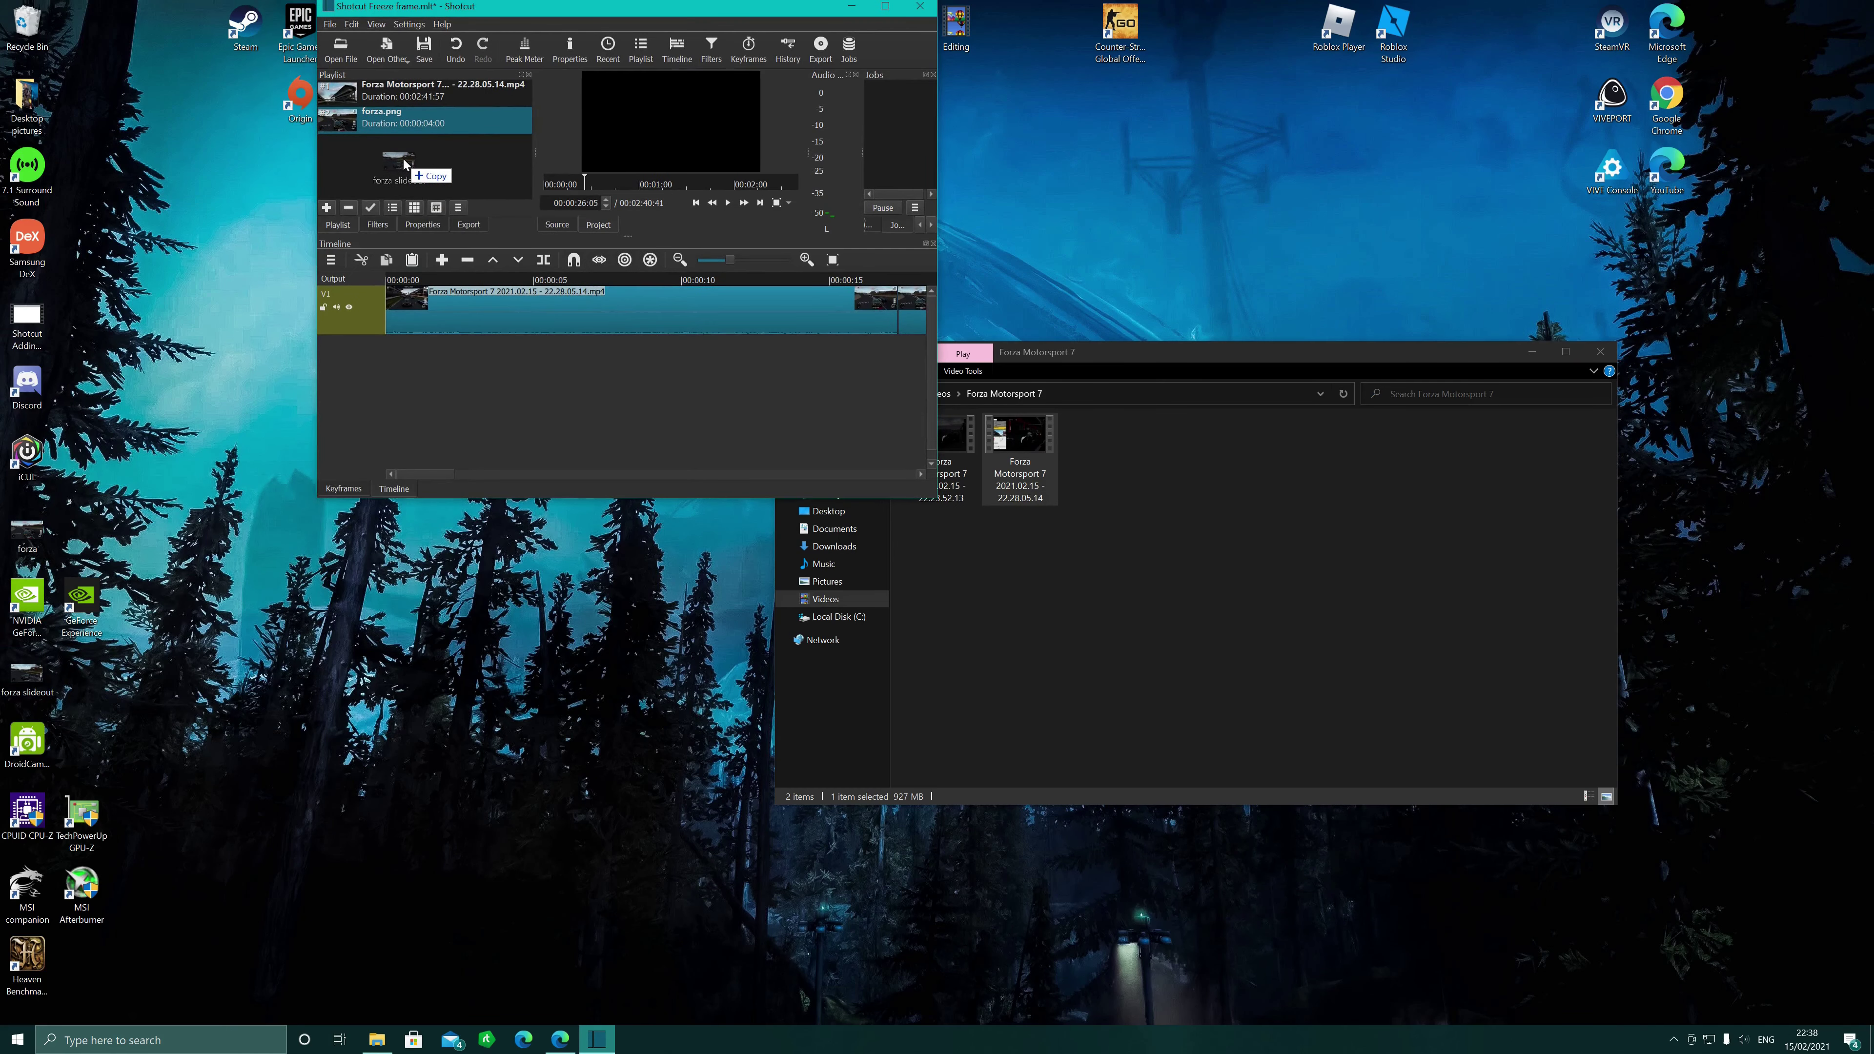
left_click(889, 8)
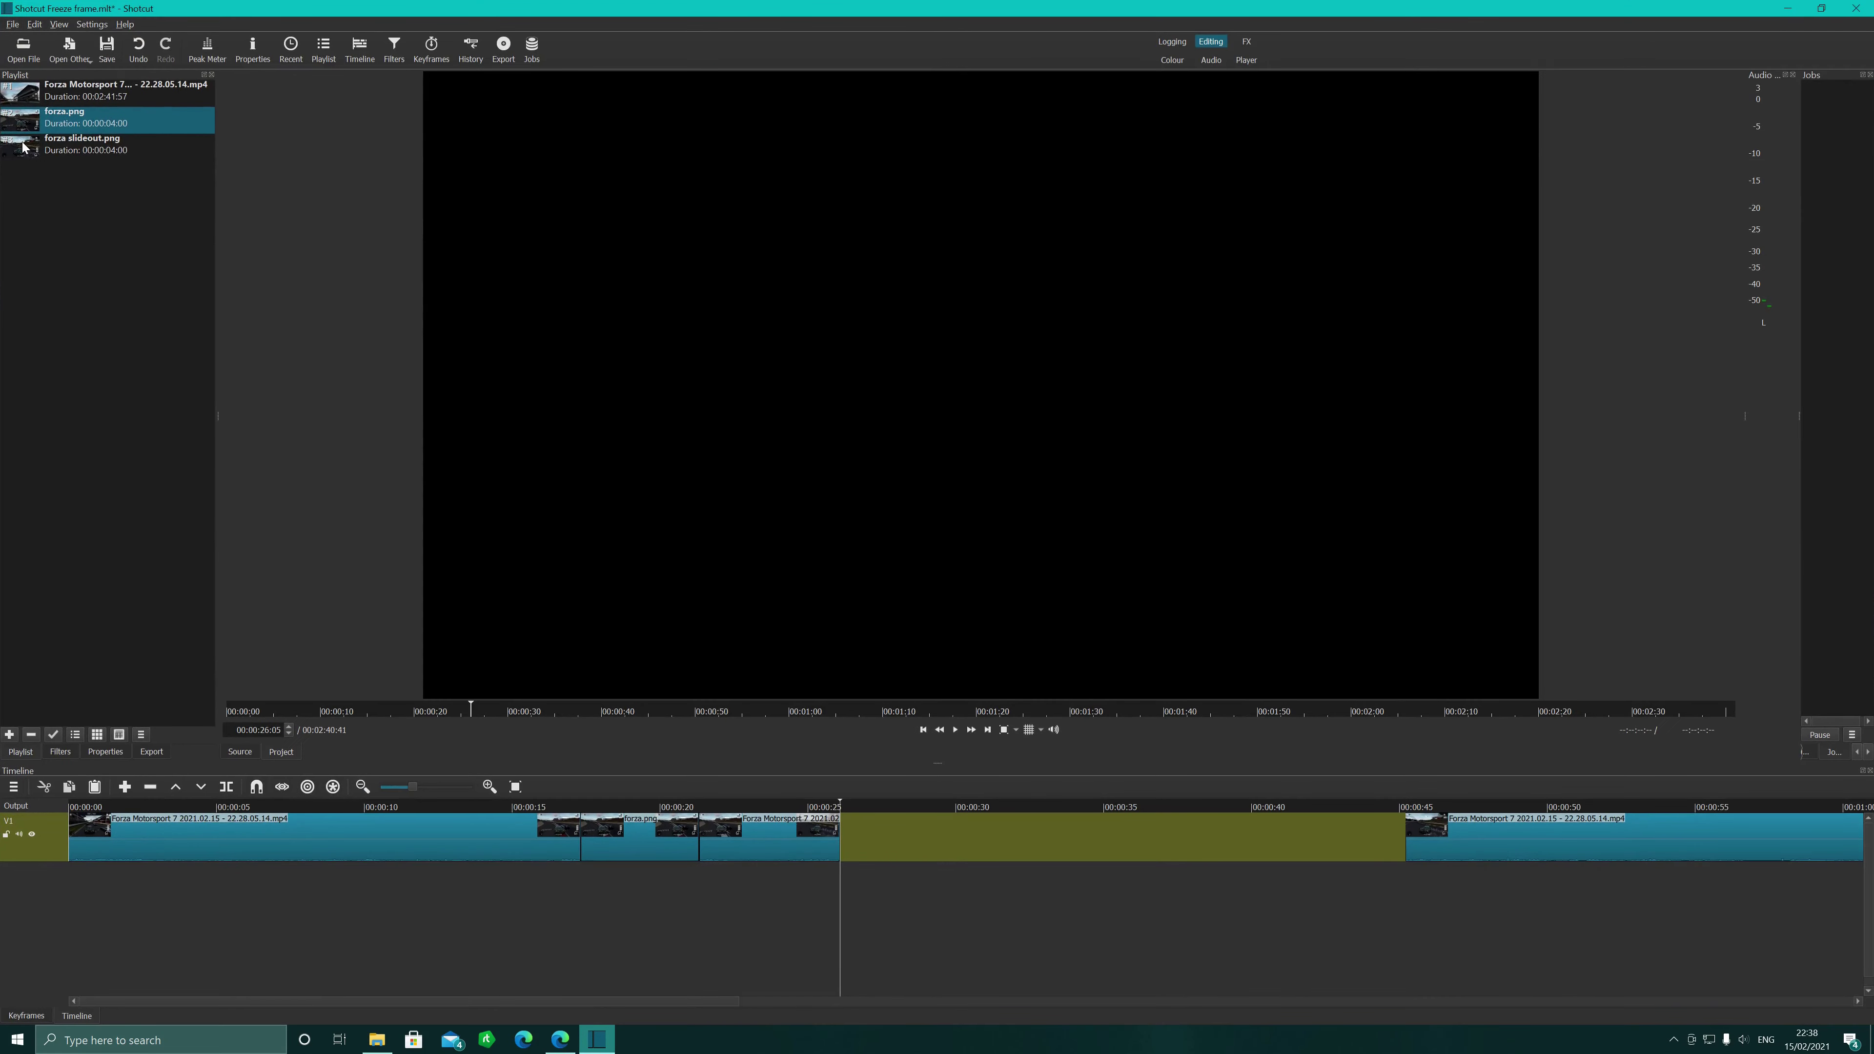
left_click_drag(30, 153, 728, 810)
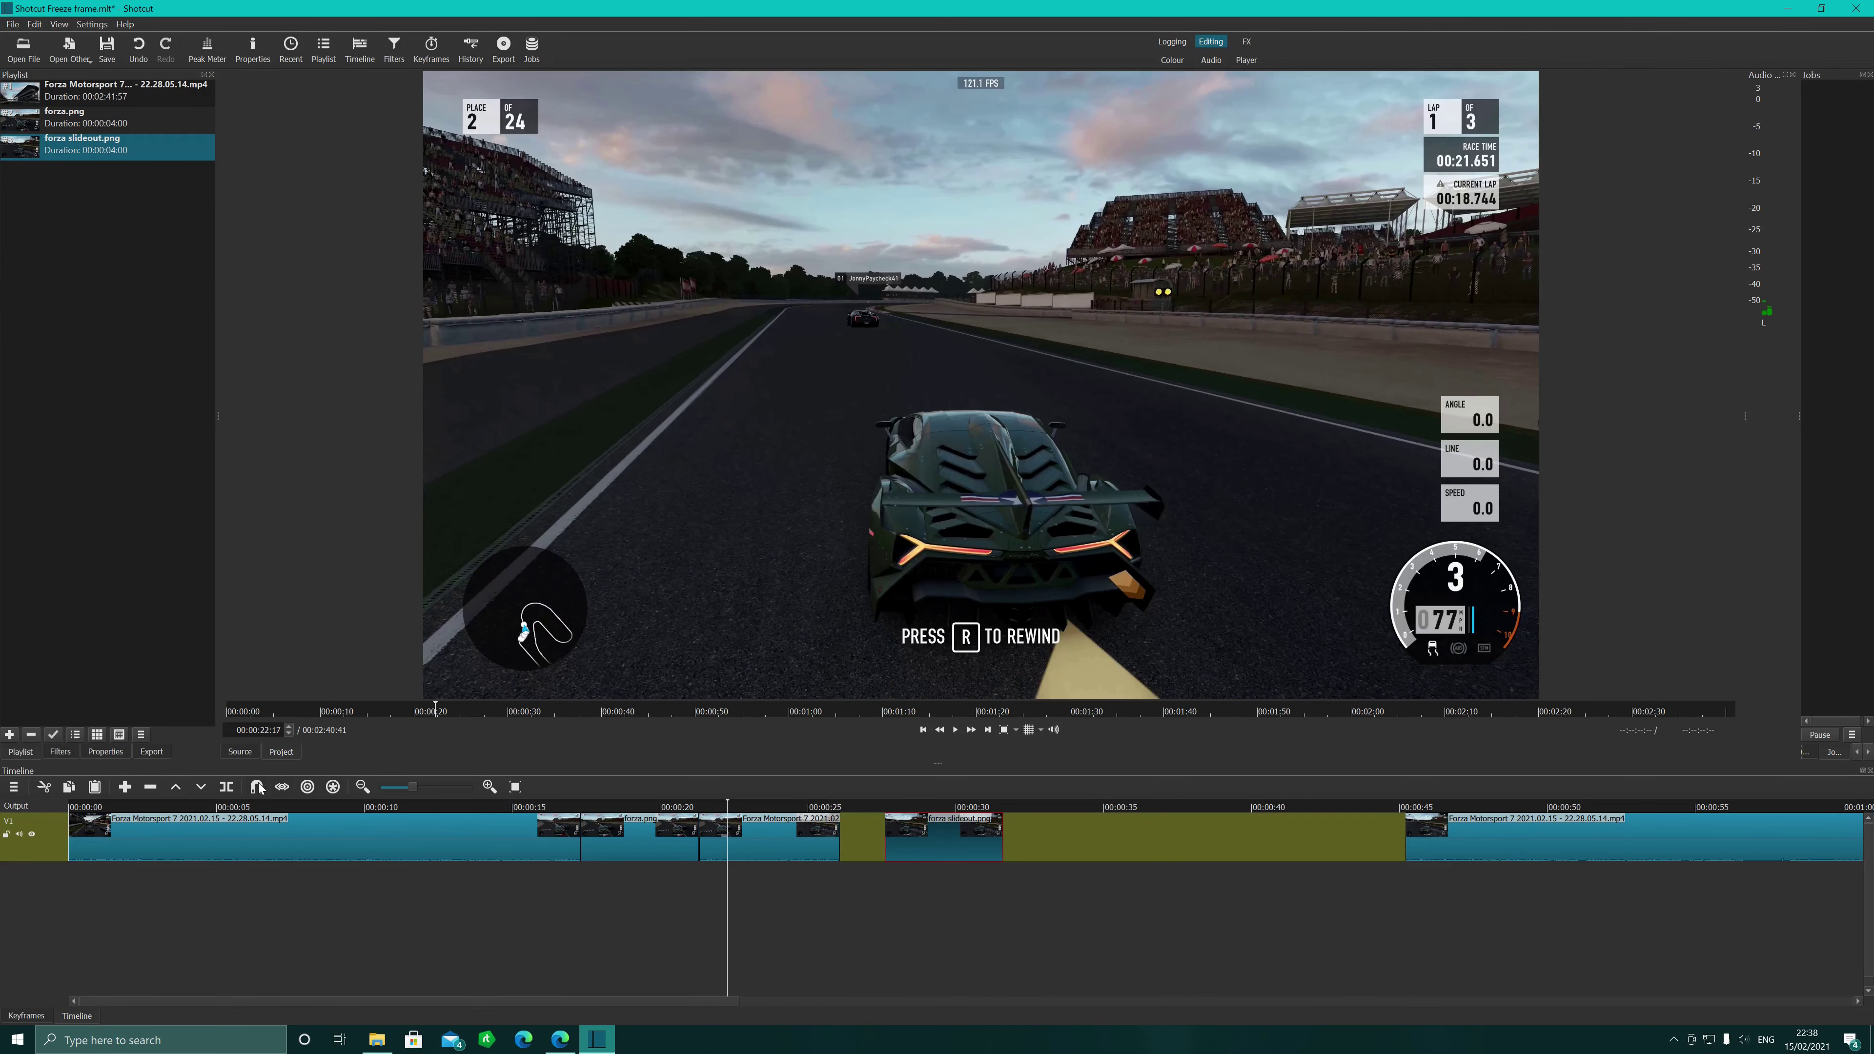
- With Snap on, butt the slideout still and last clip together, then play from about 13 seconds
left_click(259, 787)
left_click_drag(928, 844, 884, 842)
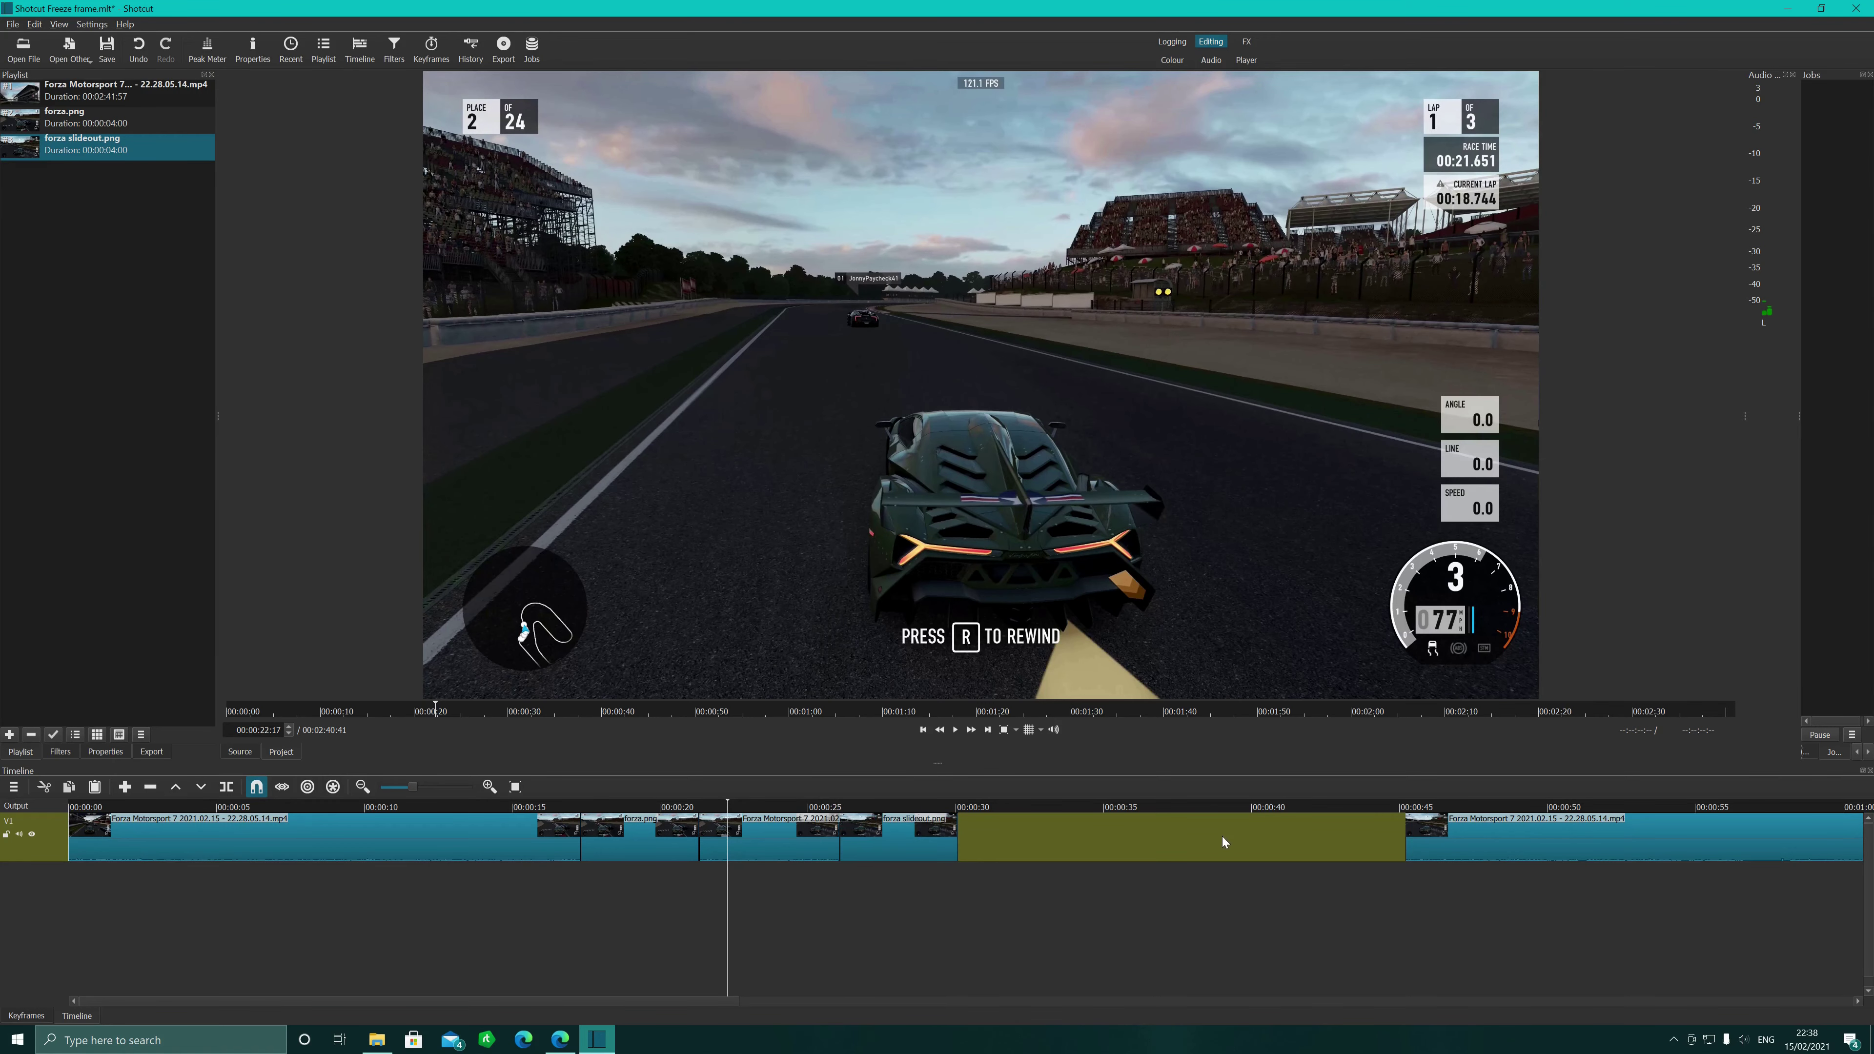
left_click_drag(1509, 828, 997, 828)
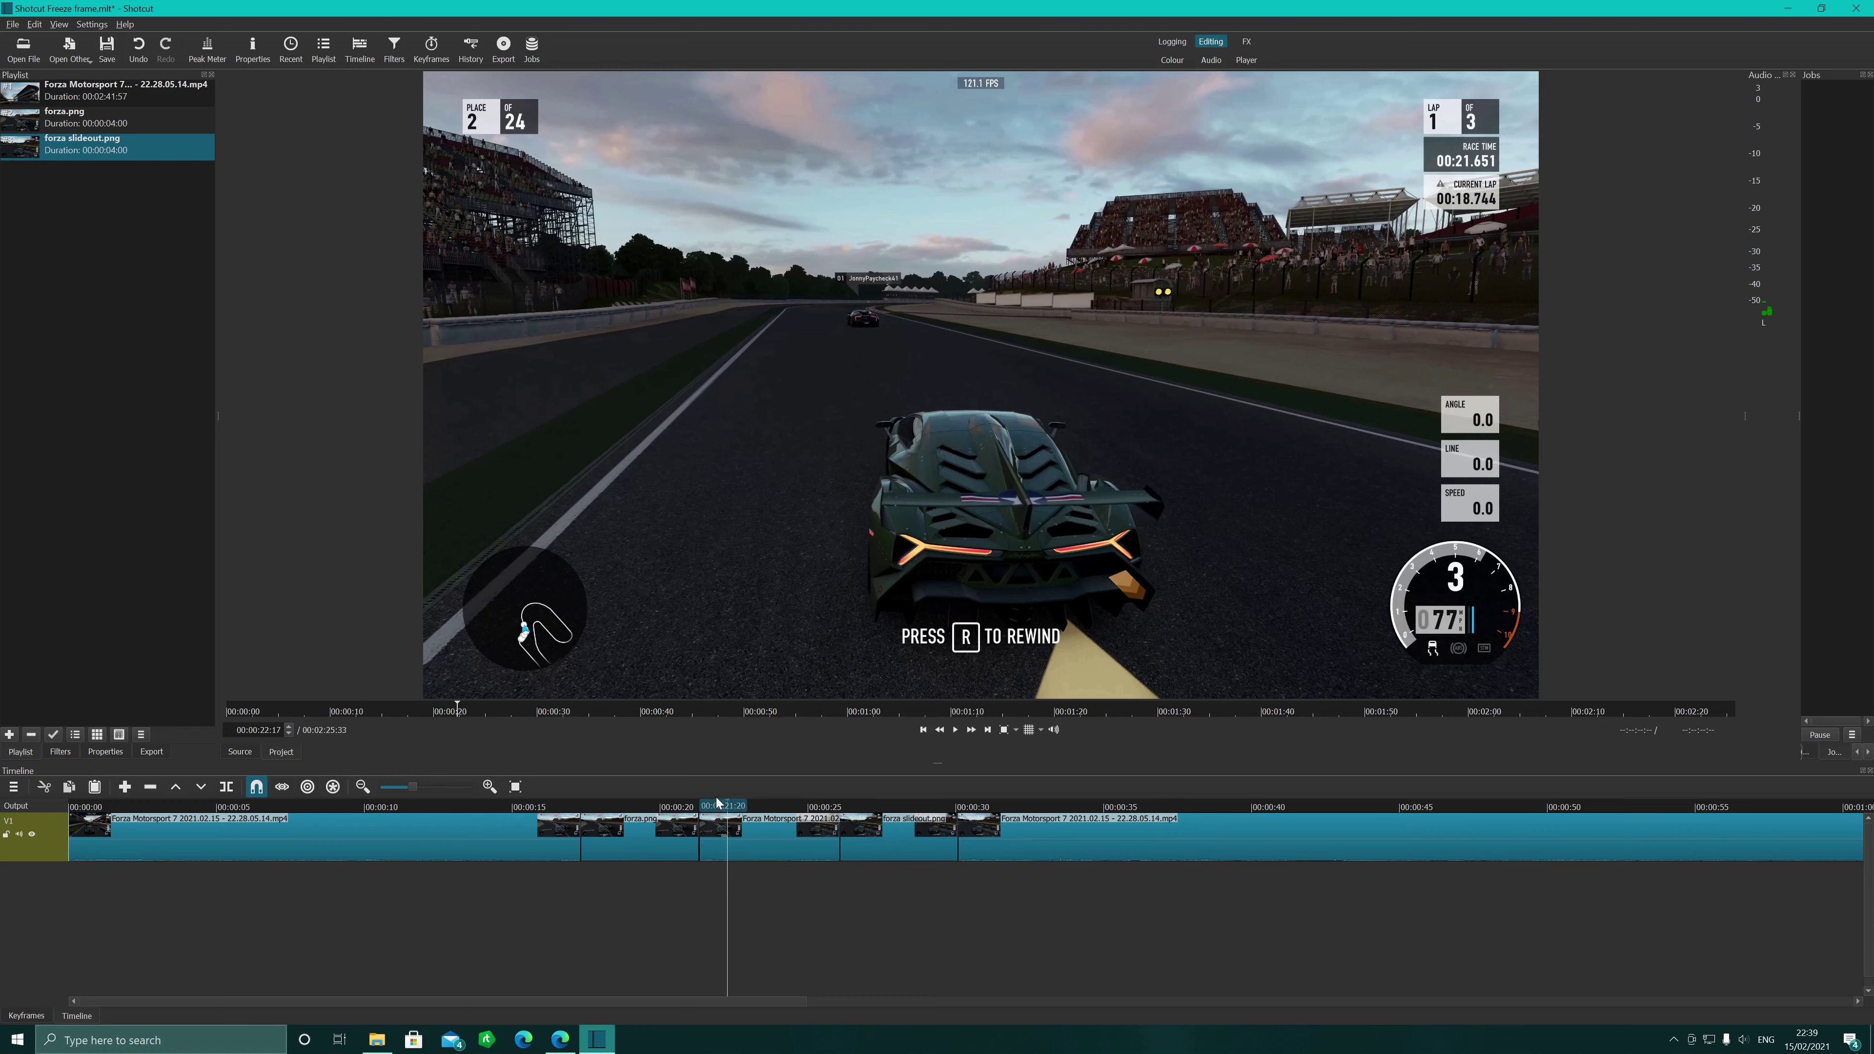
left_click_drag(726, 805, 480, 804)
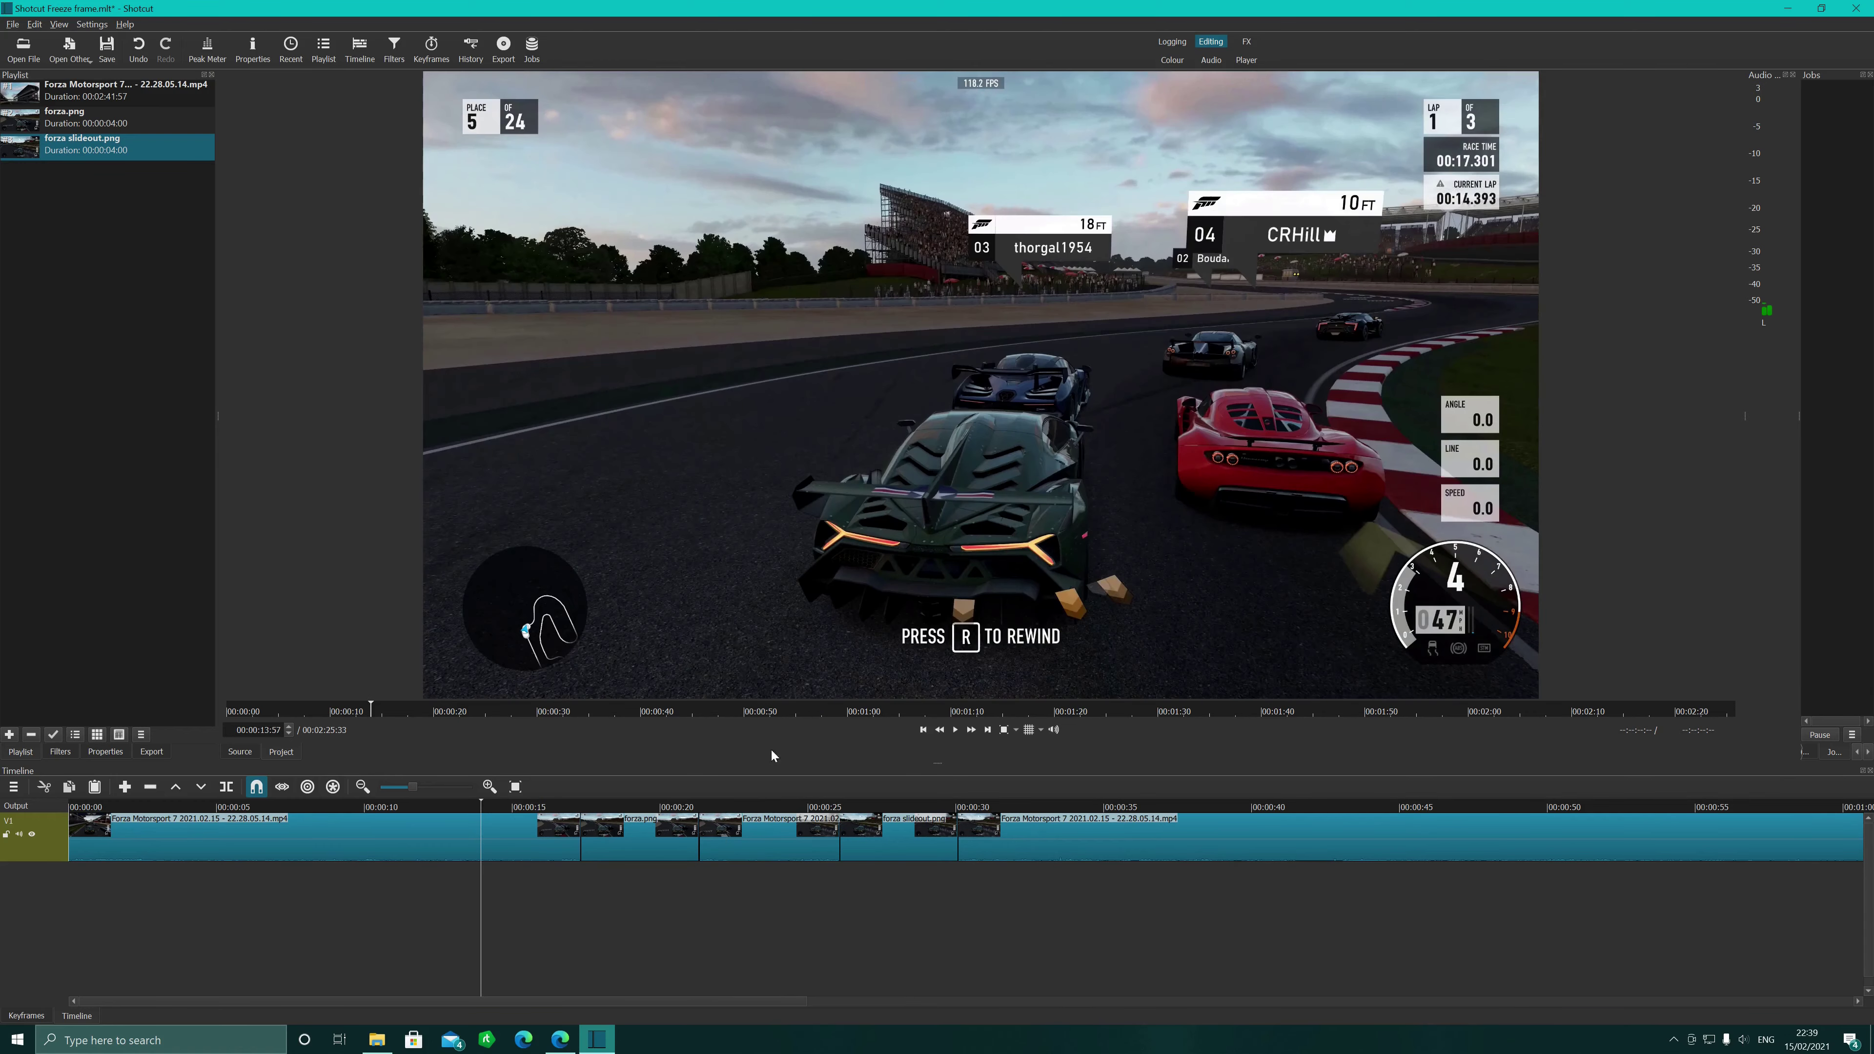
left_click(954, 729)
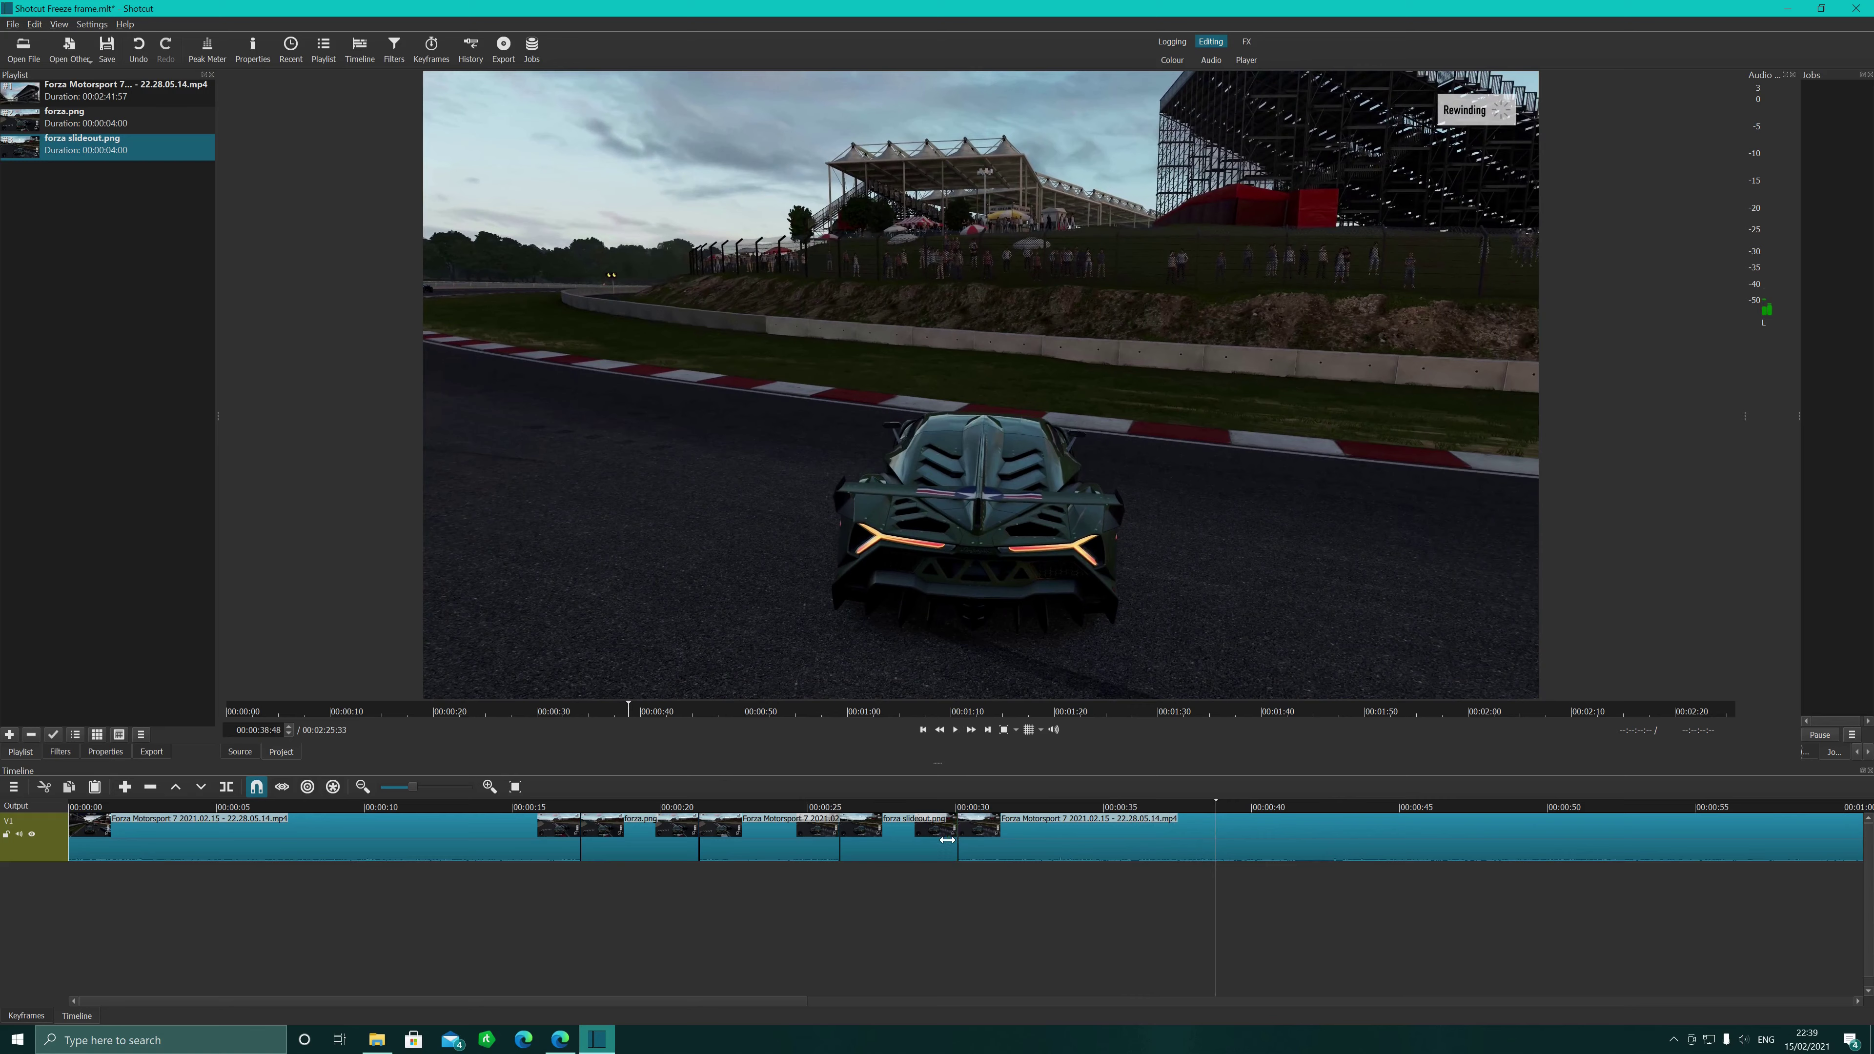
- Trim the slideout still by 2 seconds, close the gap, replay from about 22 seconds, and trim the short clip's end
left_click_drag(947, 839, 901, 848)
left_click_drag(1044, 850, 980, 852)
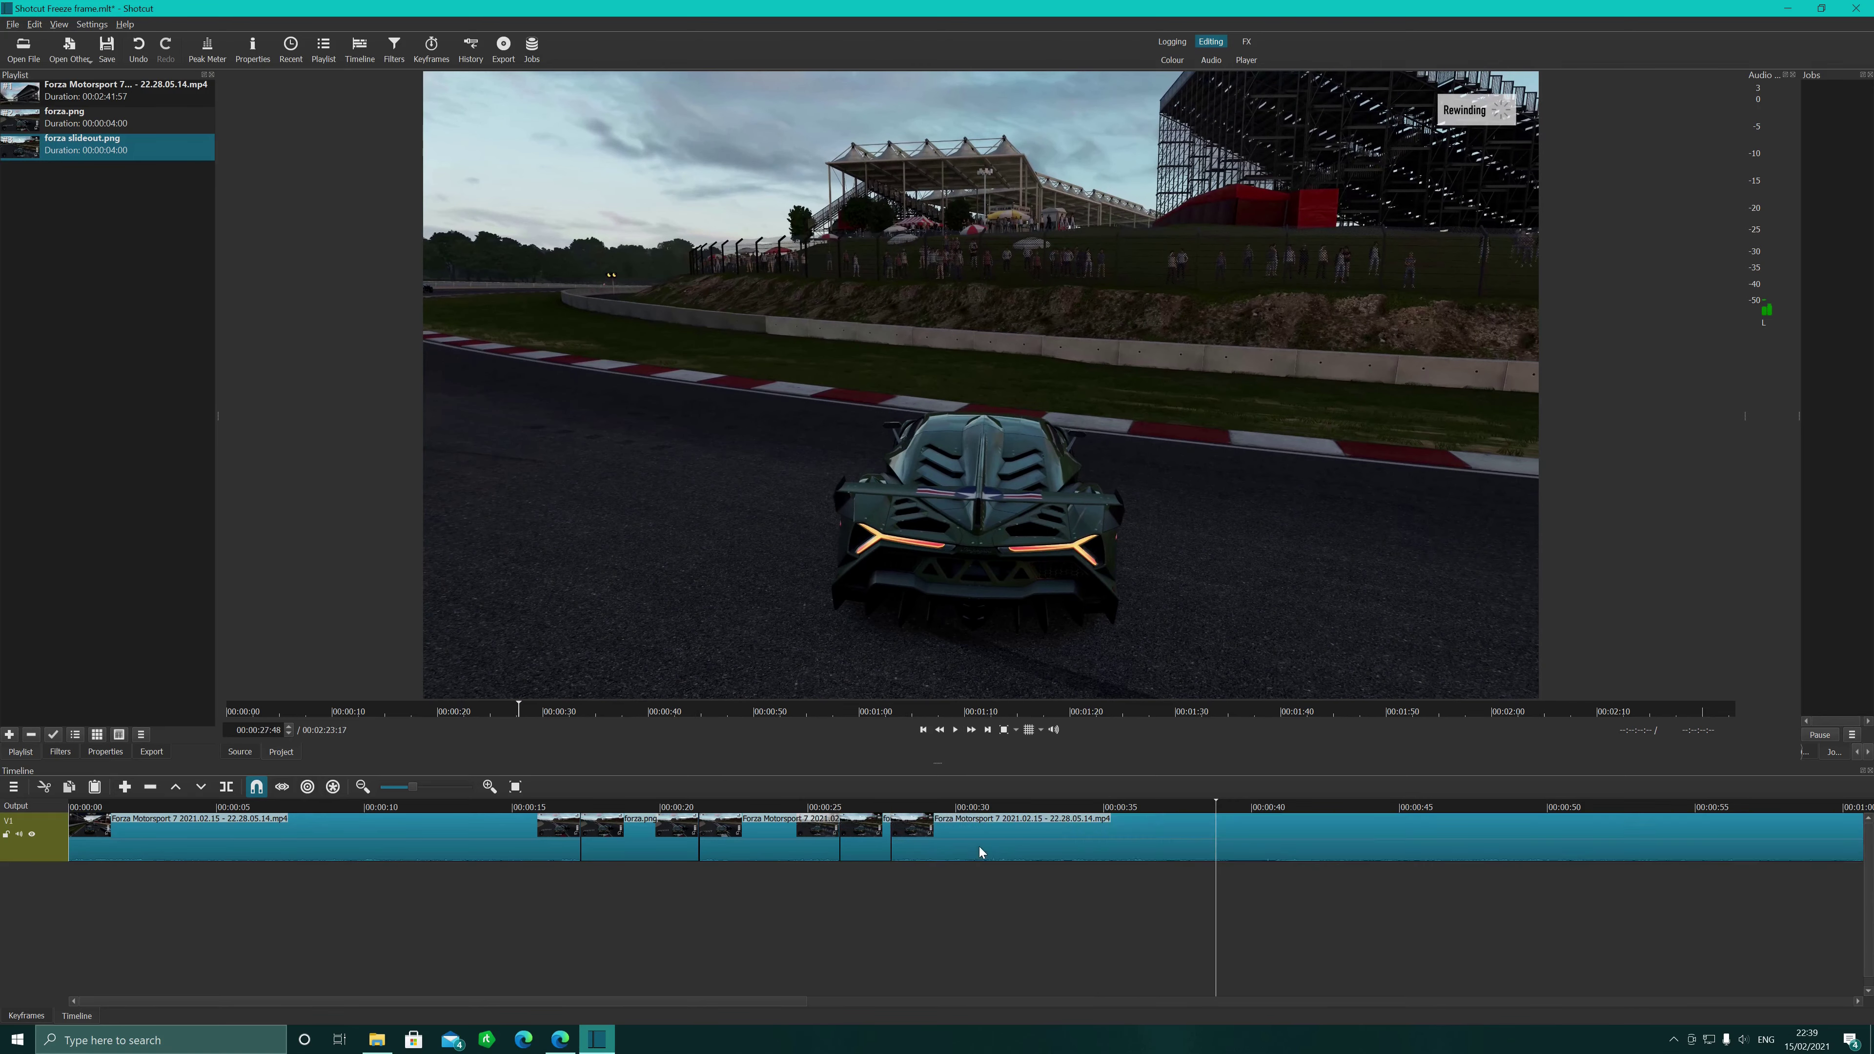
left_click_drag(1215, 806, 767, 797)
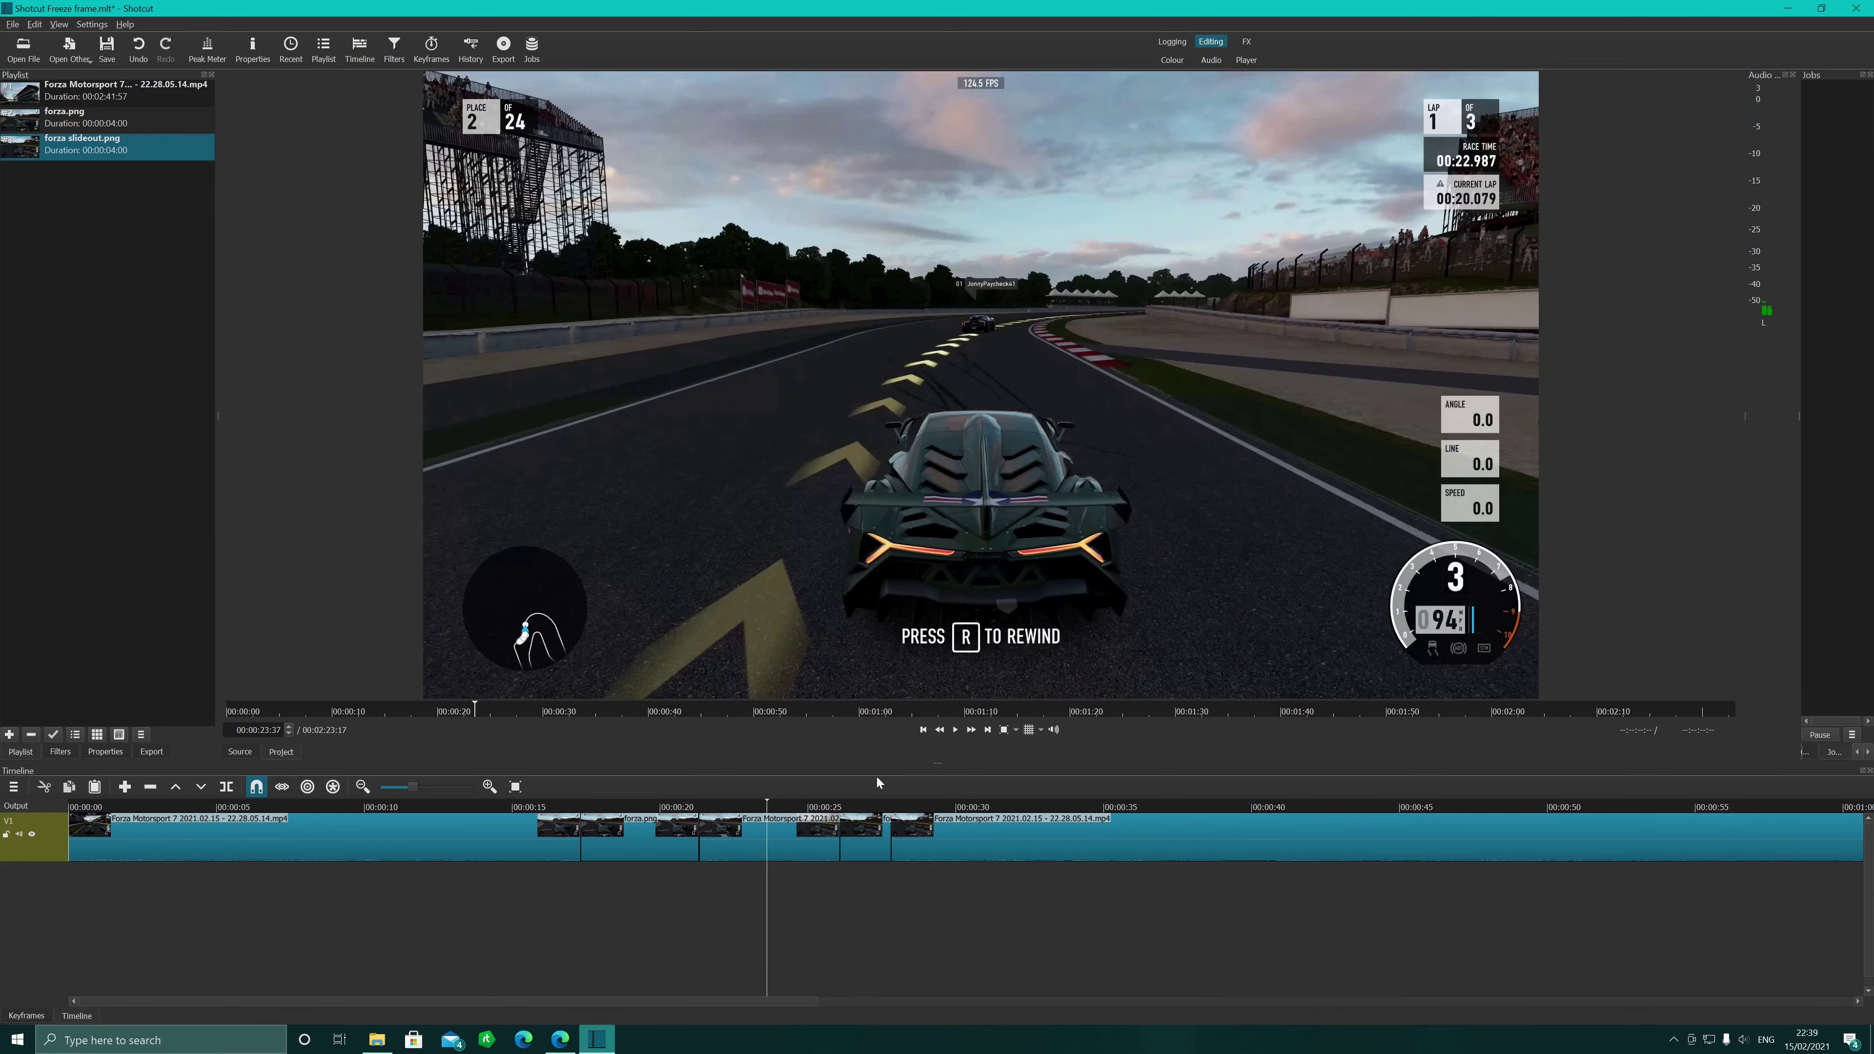
left_click(954, 728)
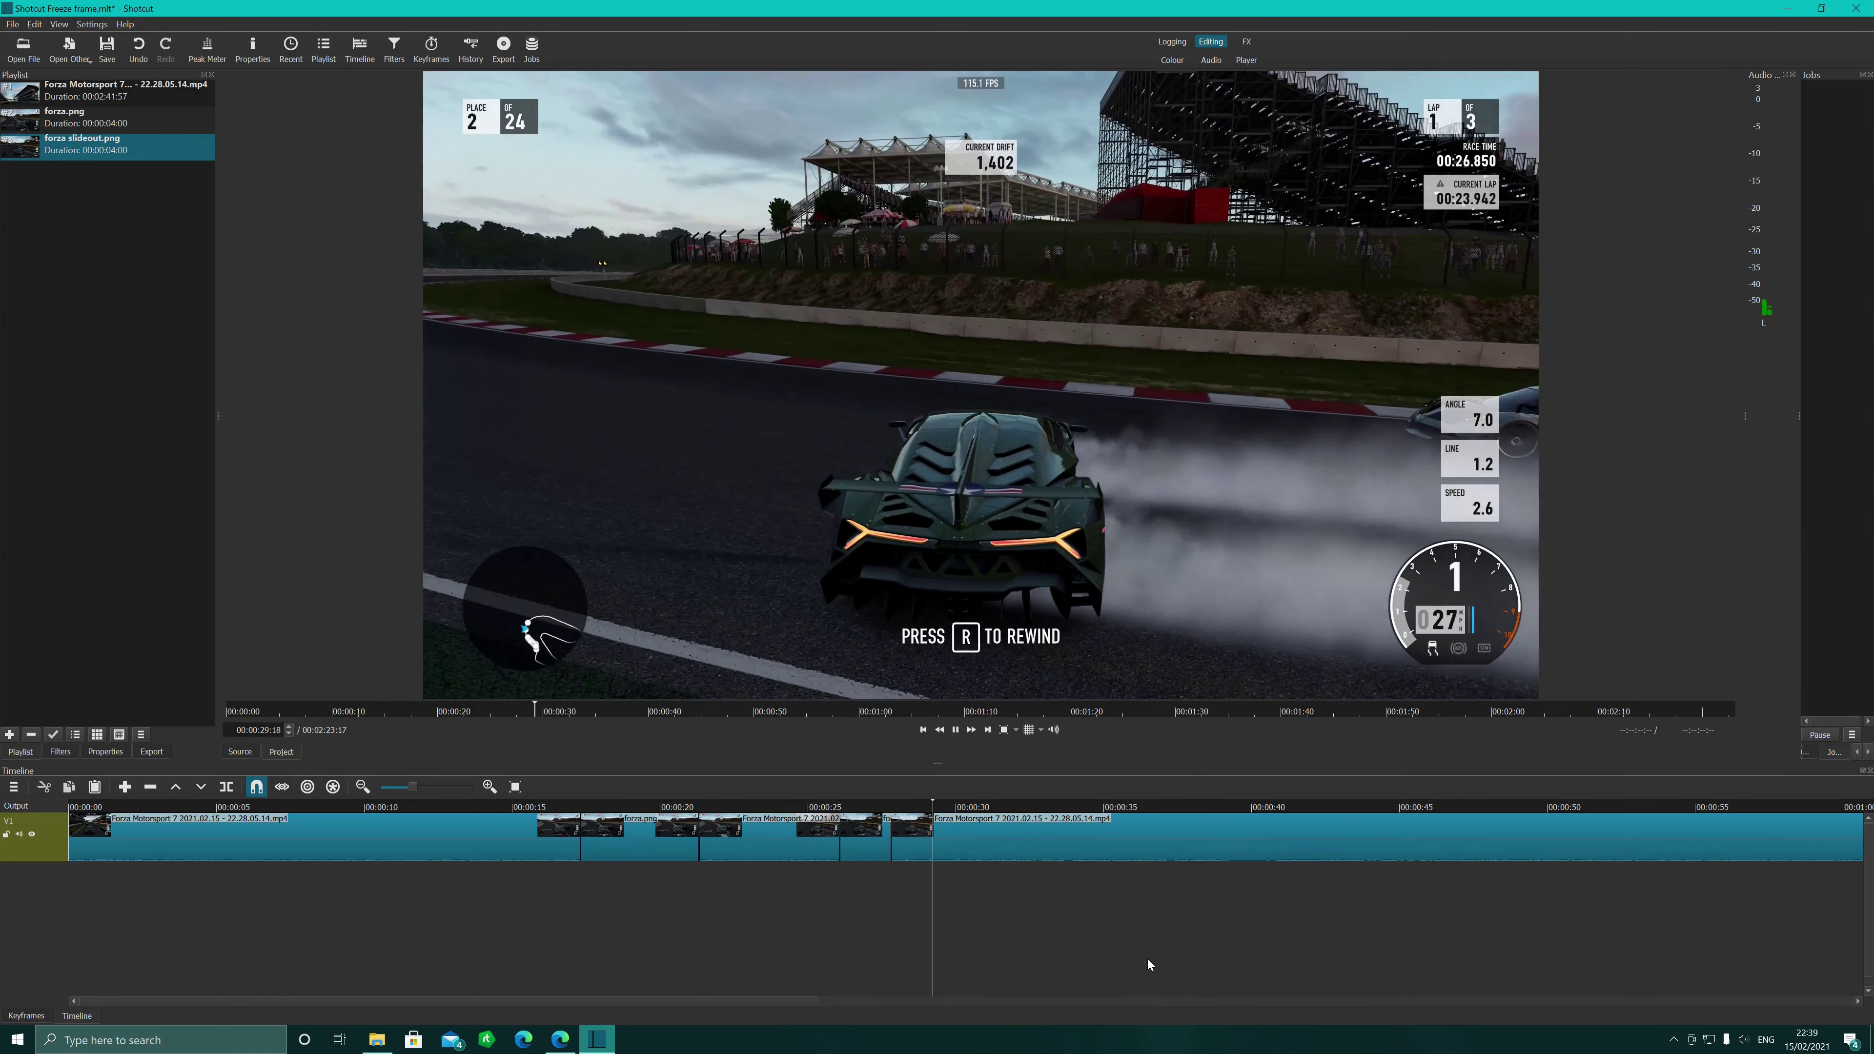
left_click(955, 730)
left_click_drag(889, 845, 791, 808)
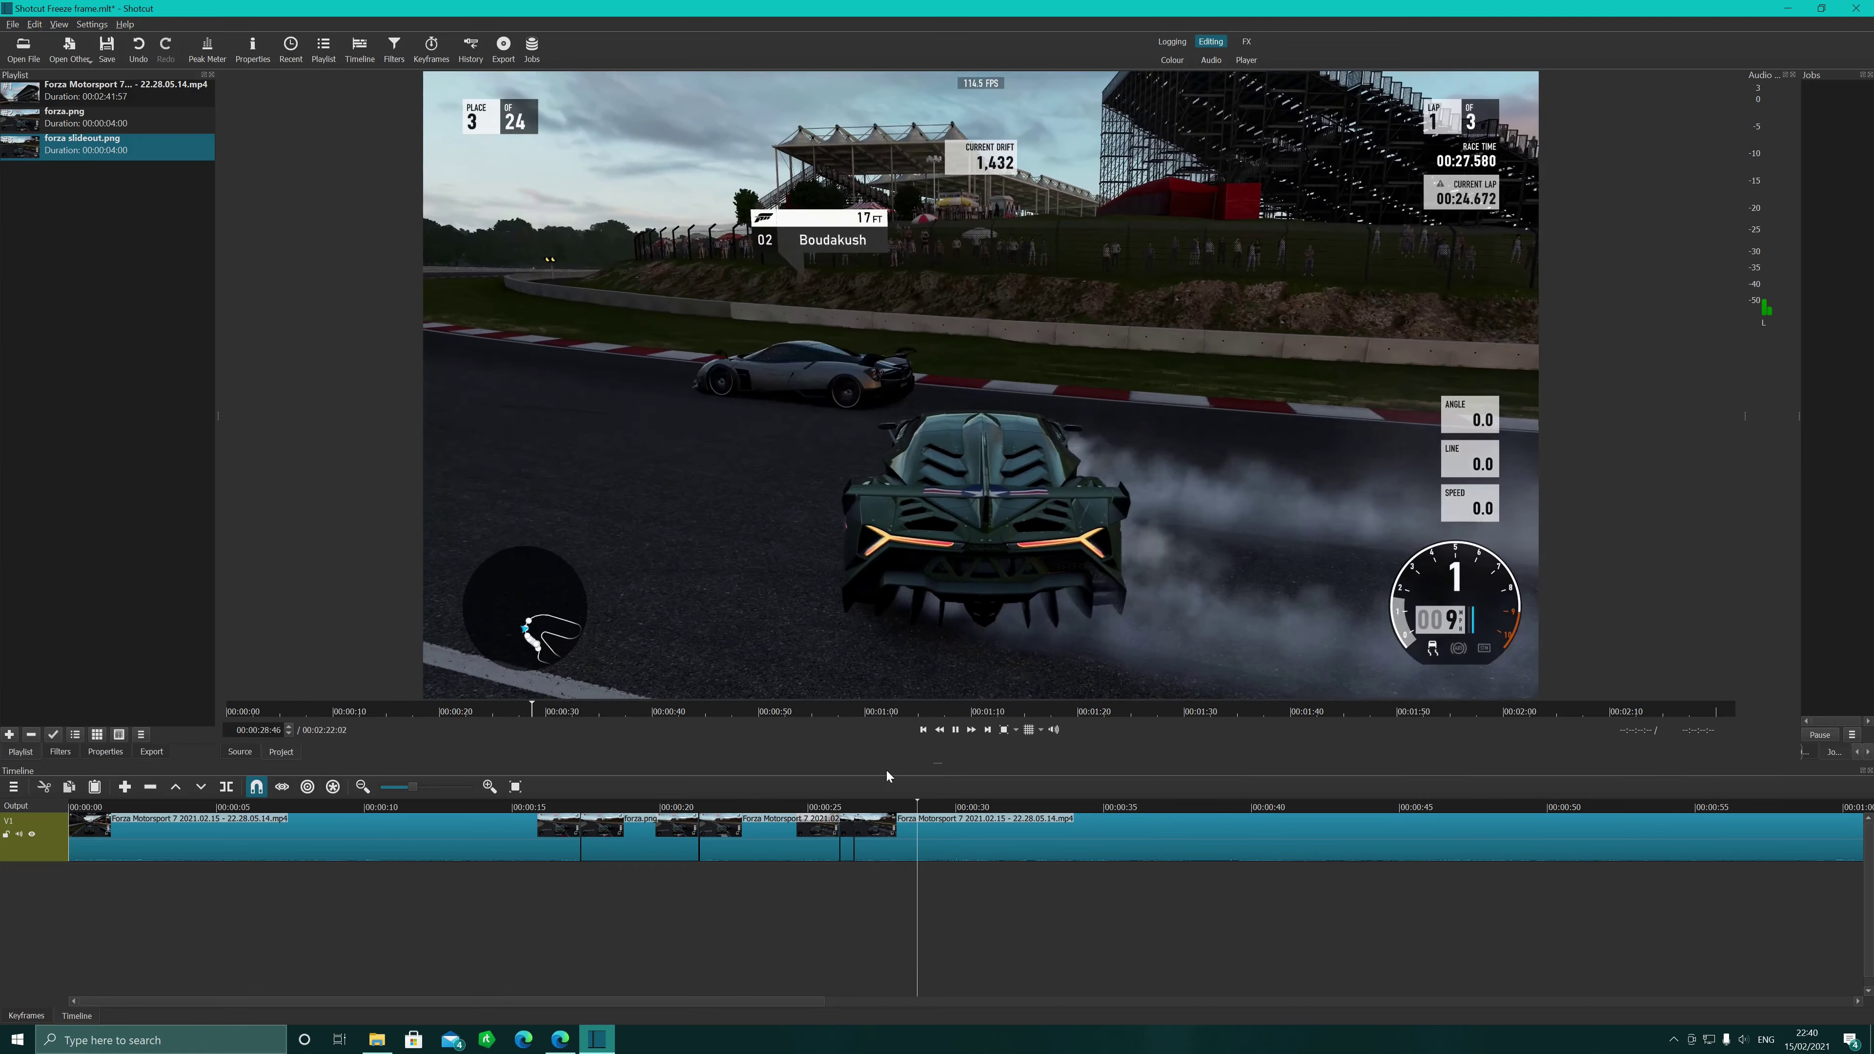
- Slide the last Forza clip on V1 against the trimmed clip, then play and pause the edit
left_click_drag(952, 824, 981, 824)
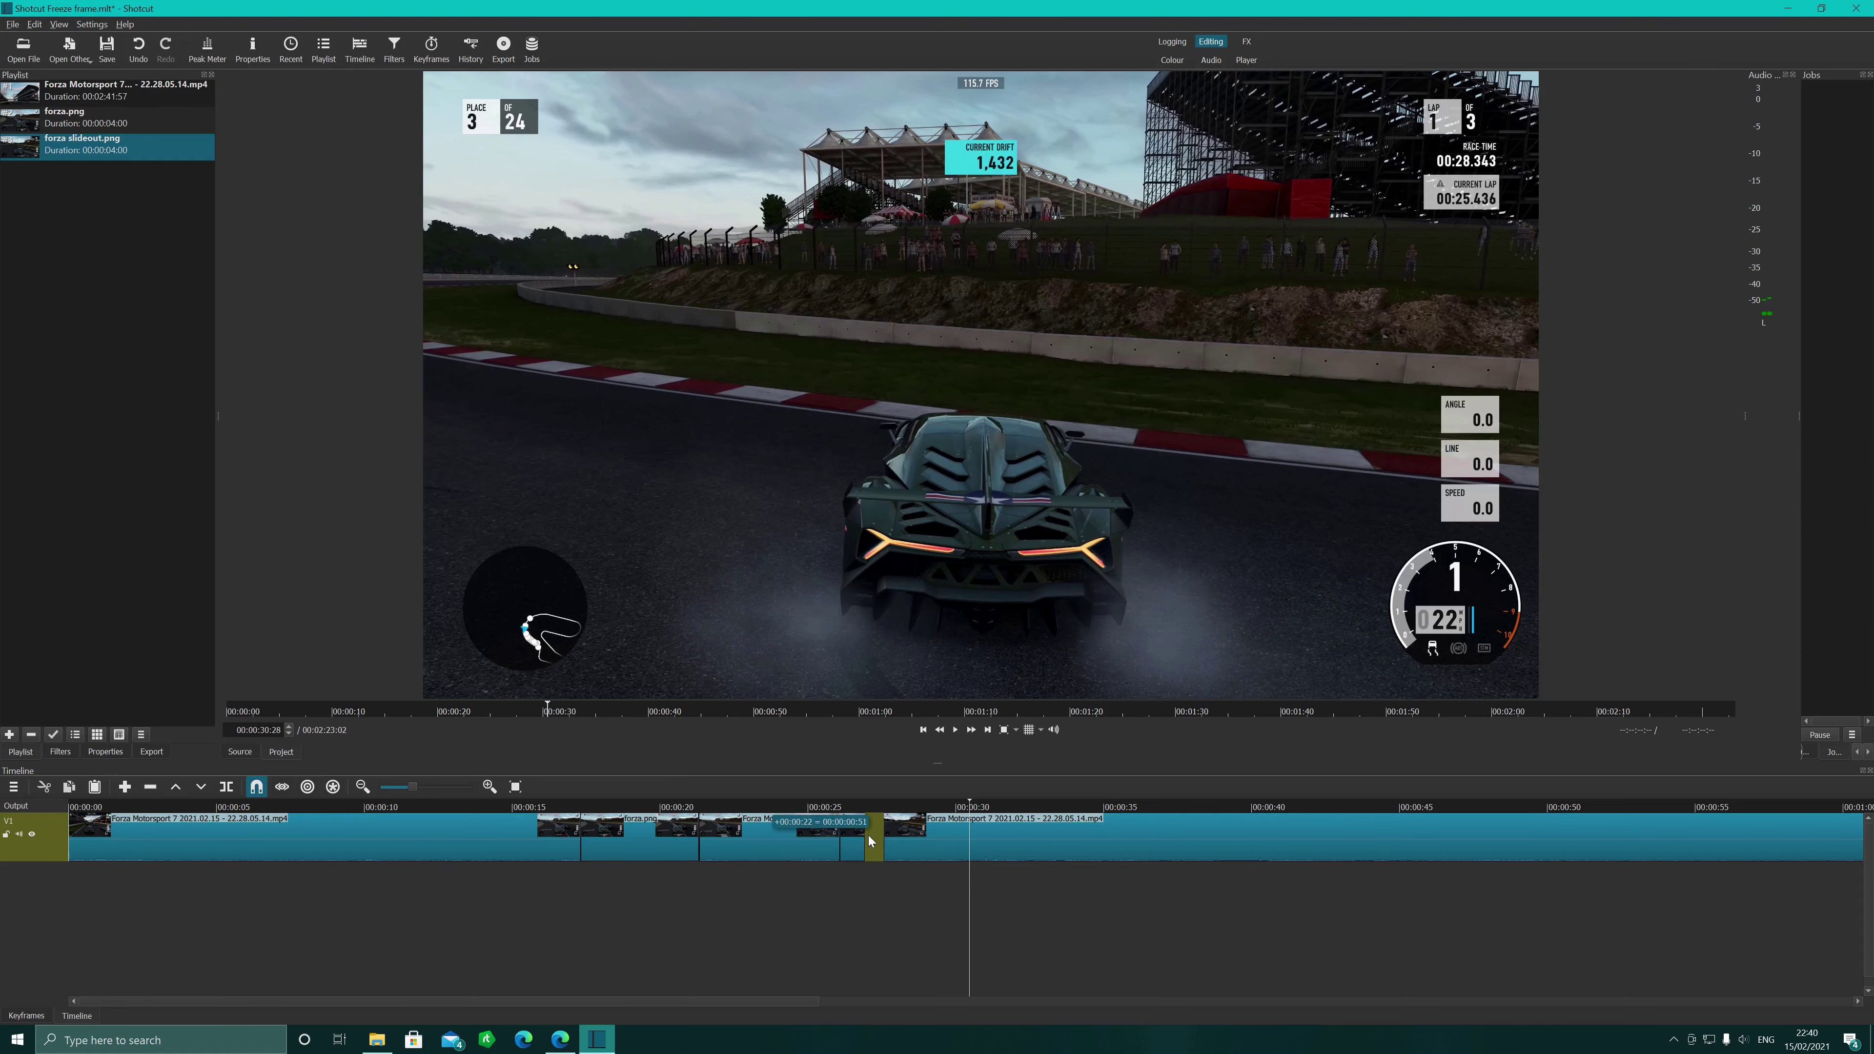
left_click_drag(938, 844, 801, 808)
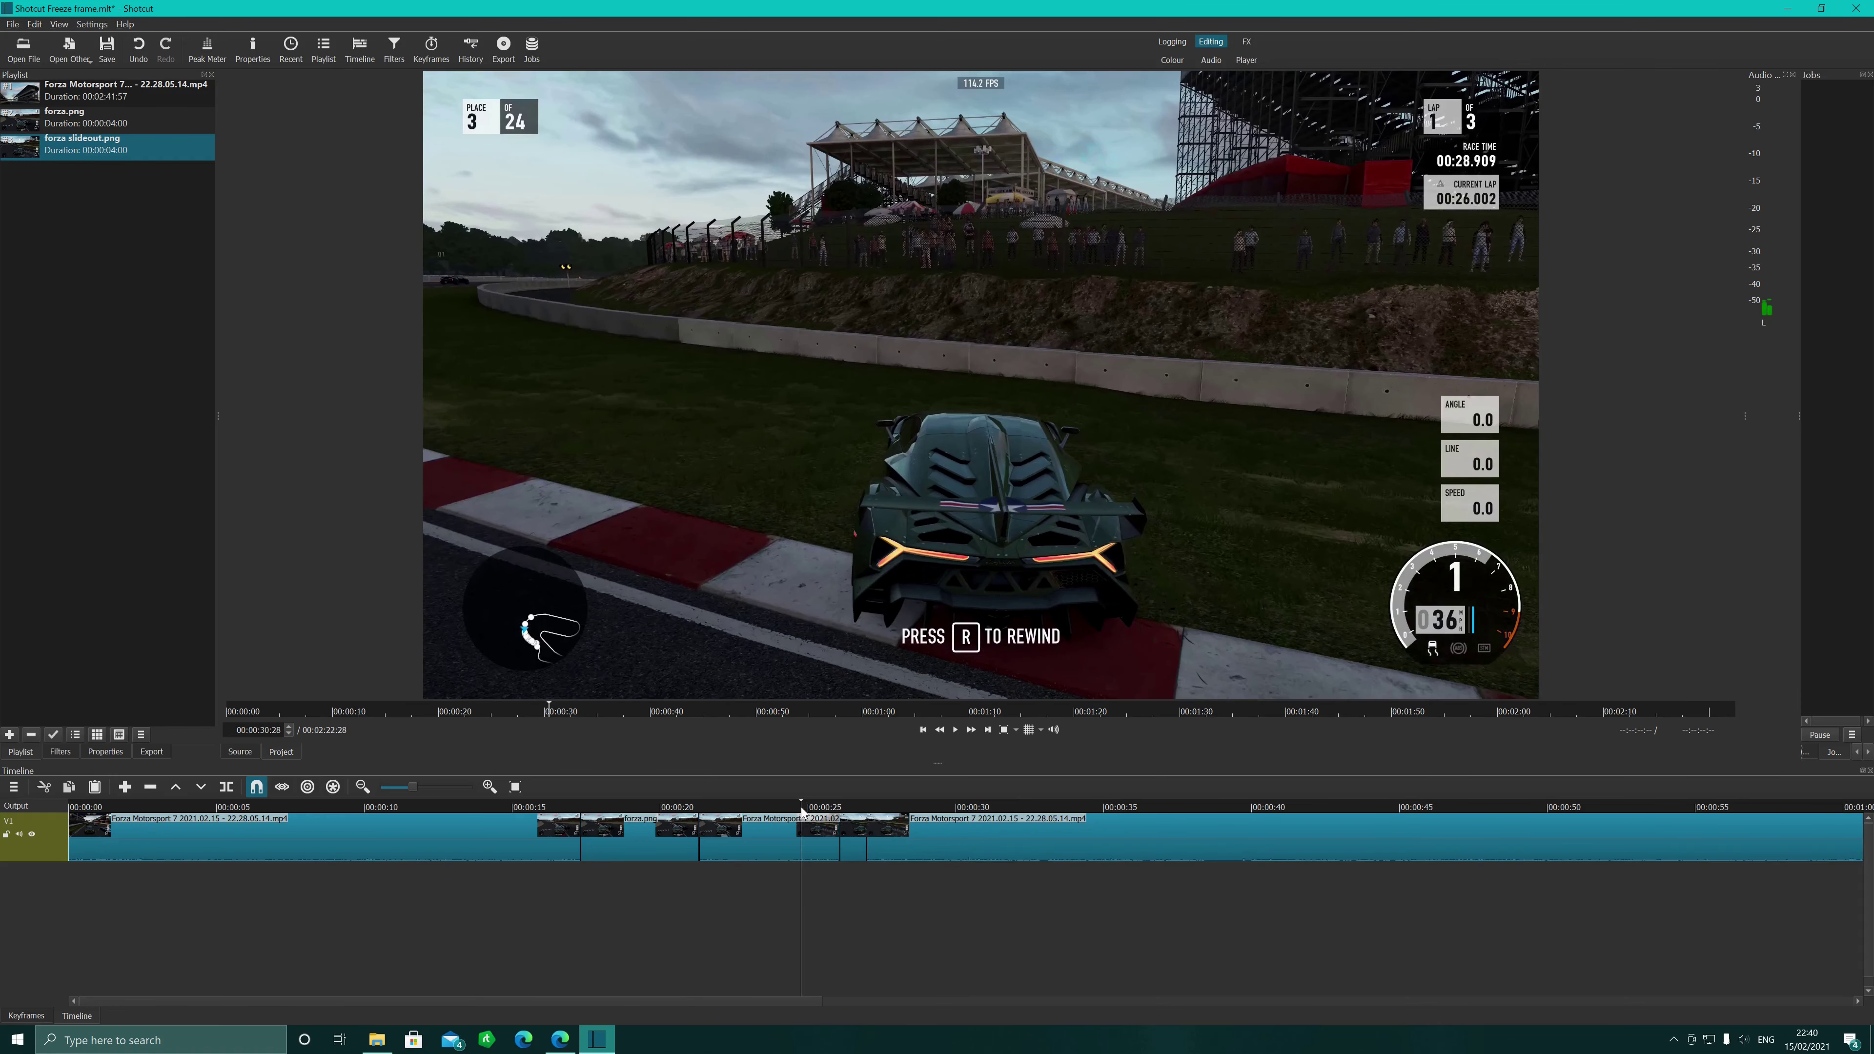
left_click(955, 729)
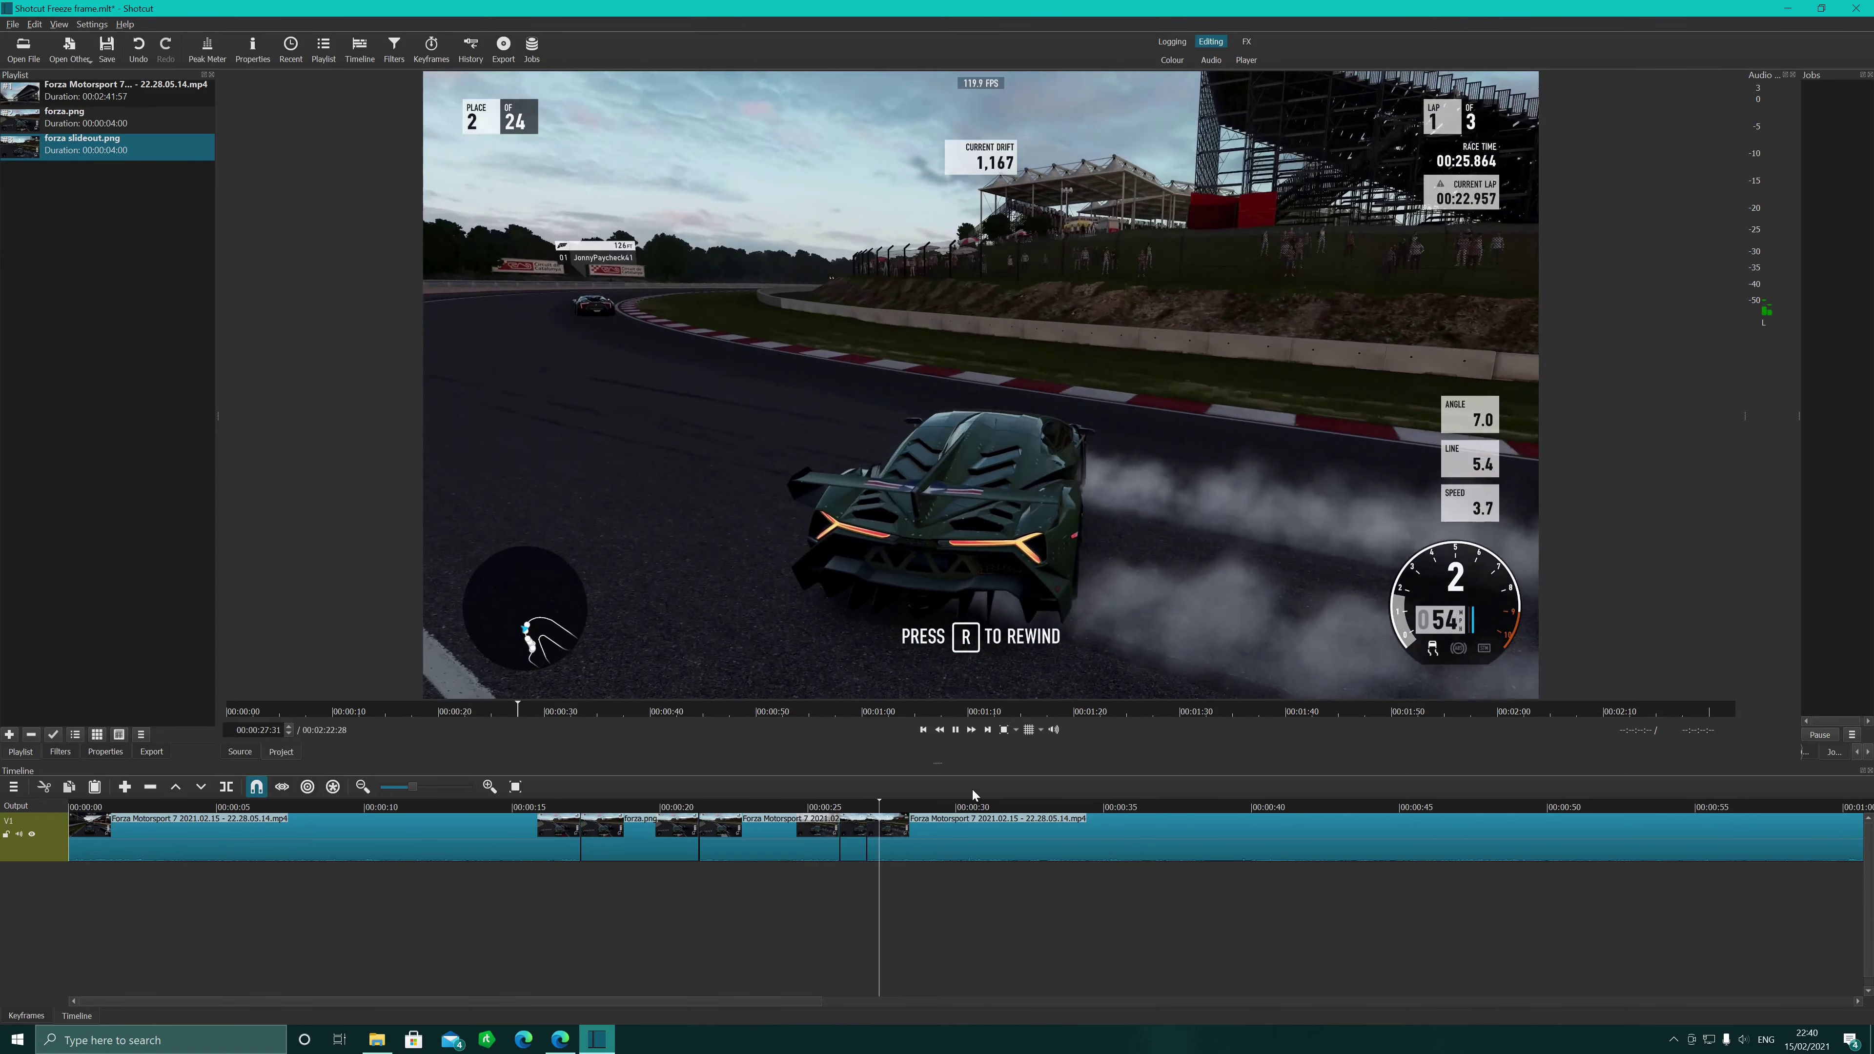
left_click(954, 729)
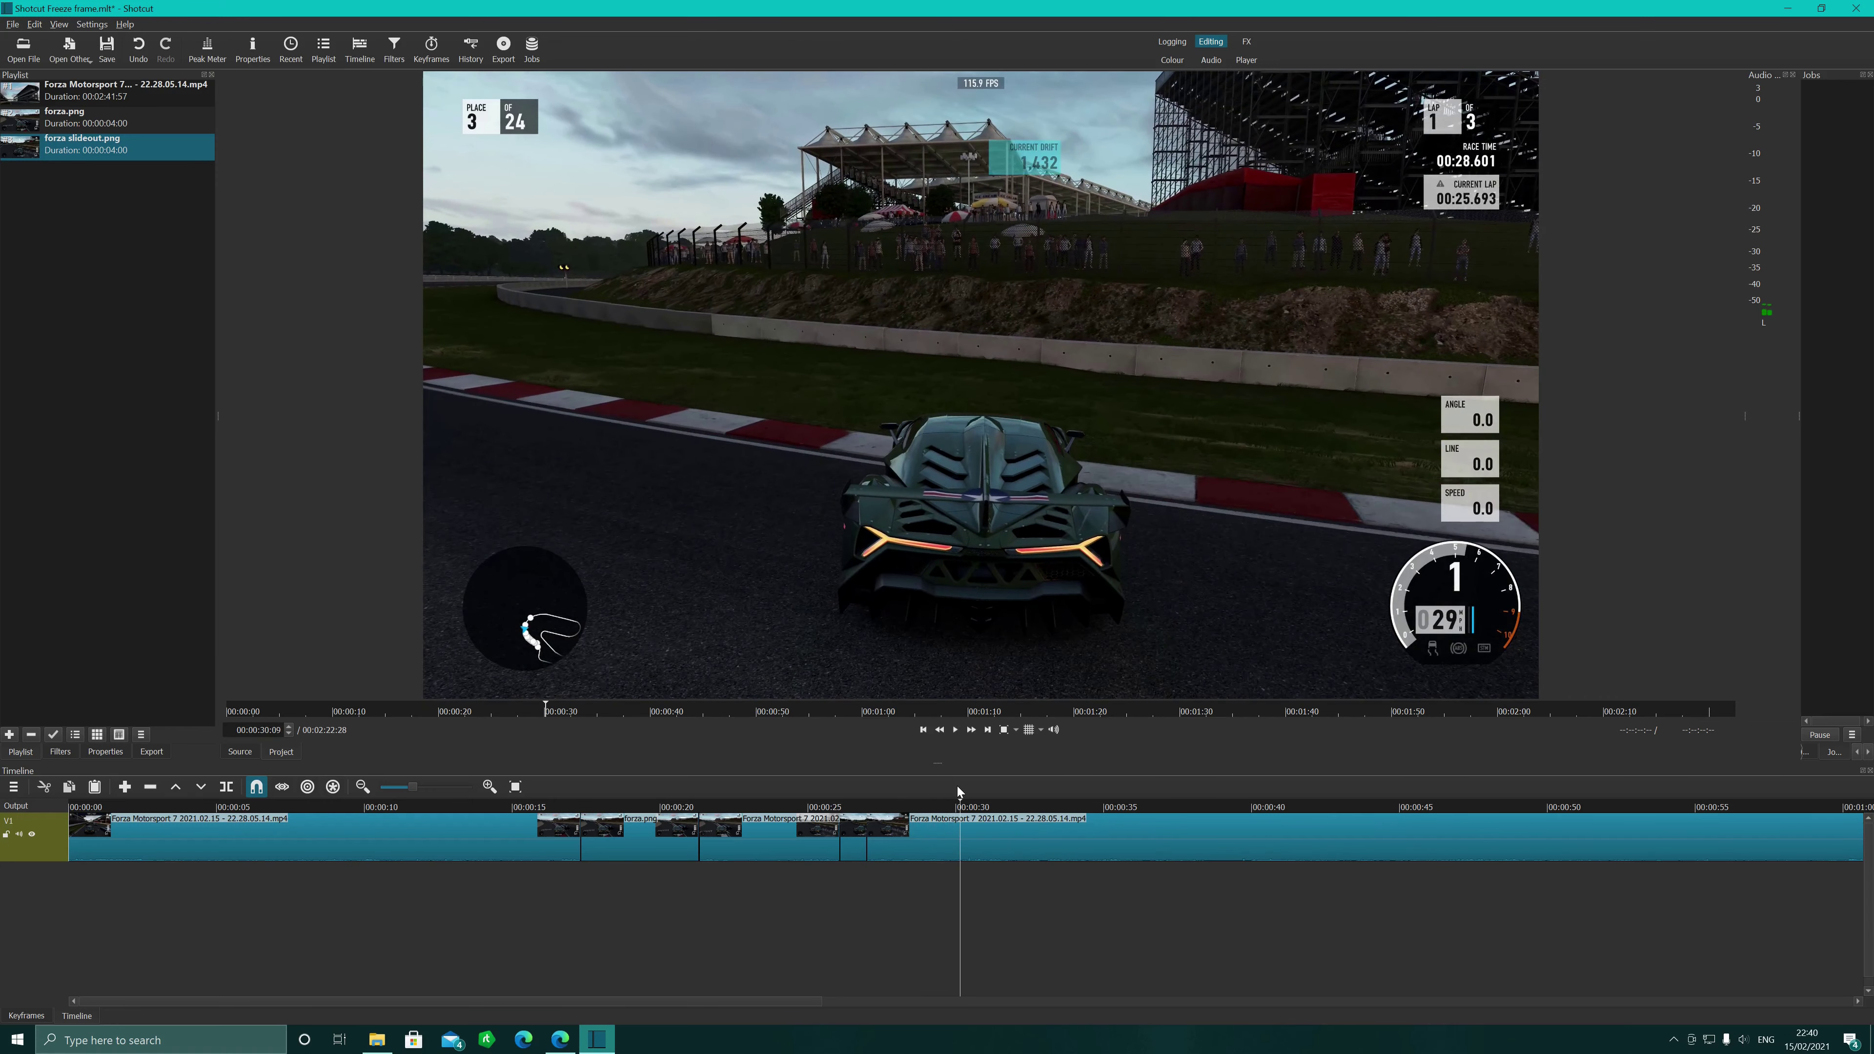